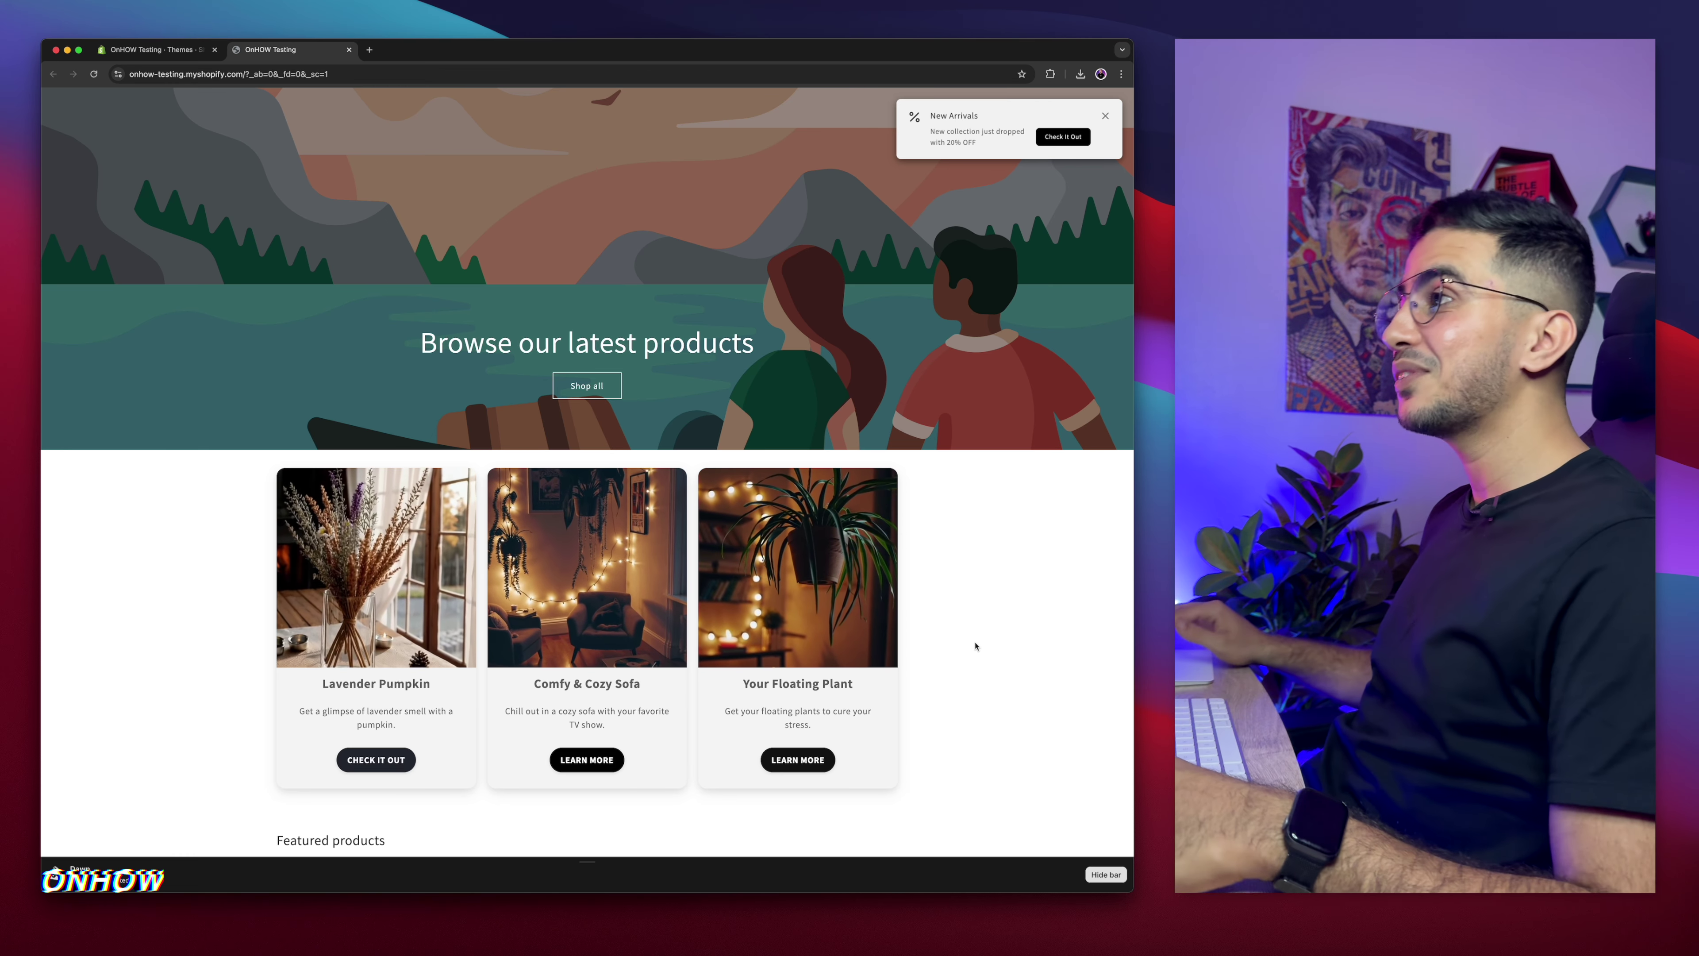
# Step: Examine the video columns on the storefront home page and the collection linked from the Lavender Pumpkin column
pyautogui.scroll(-5, 975, 646)
pyautogui.scroll(4, 975, 646)
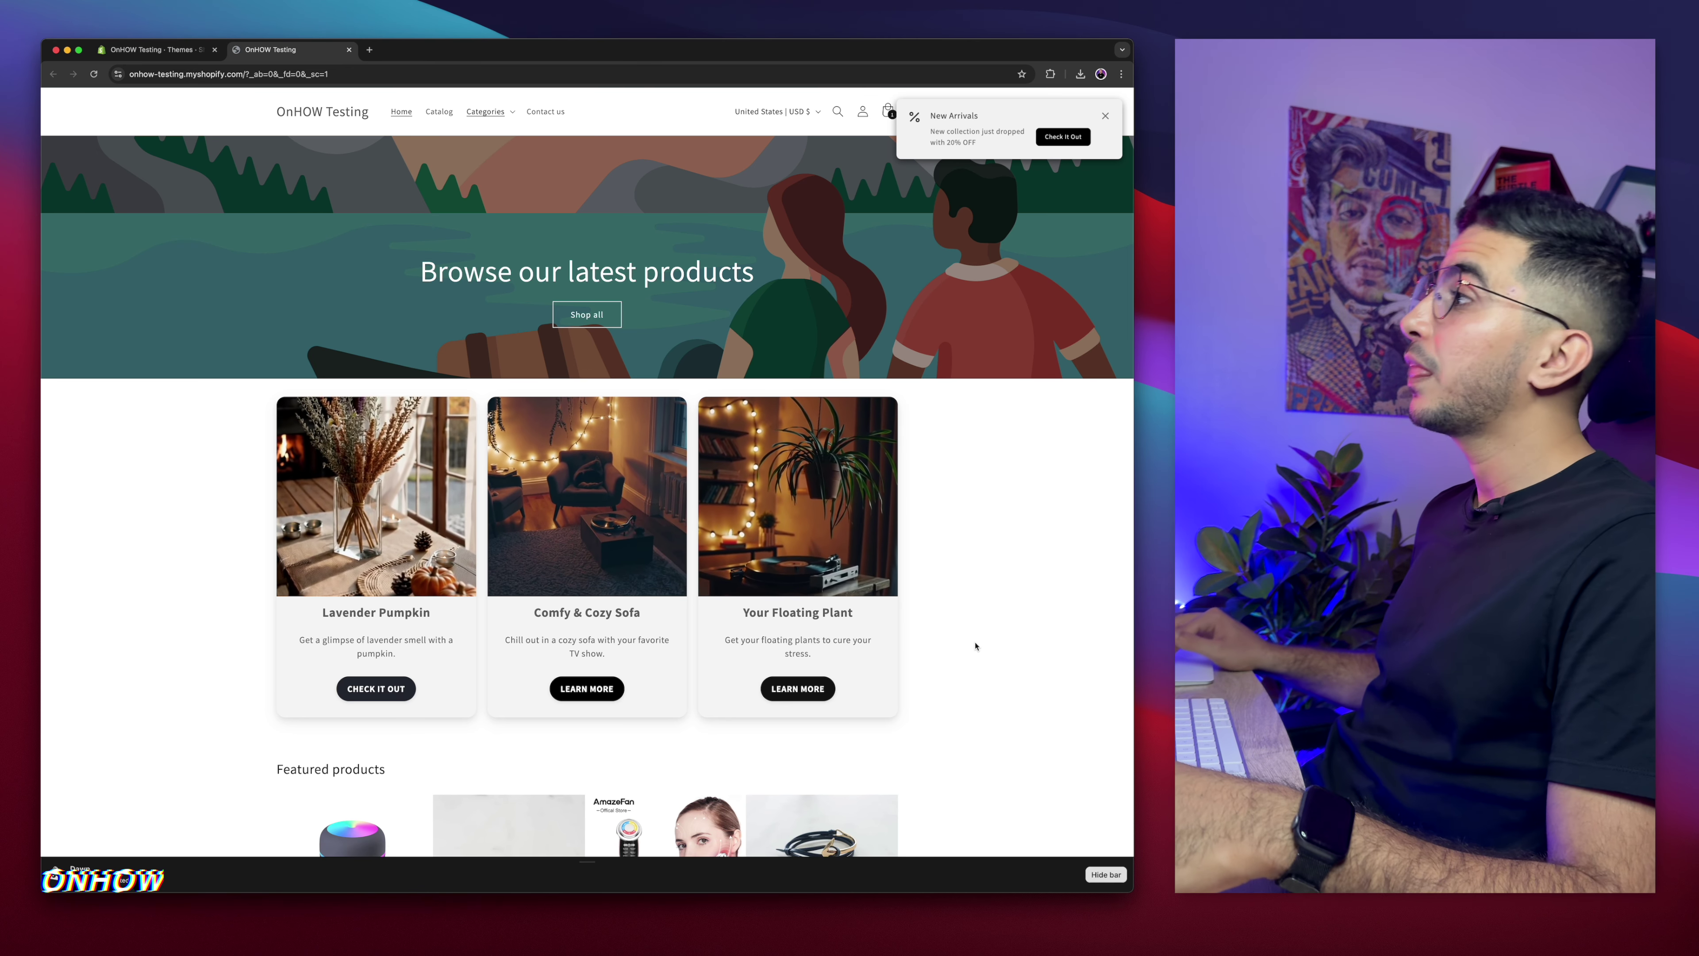
pyautogui.scroll(-3, 992, 210)
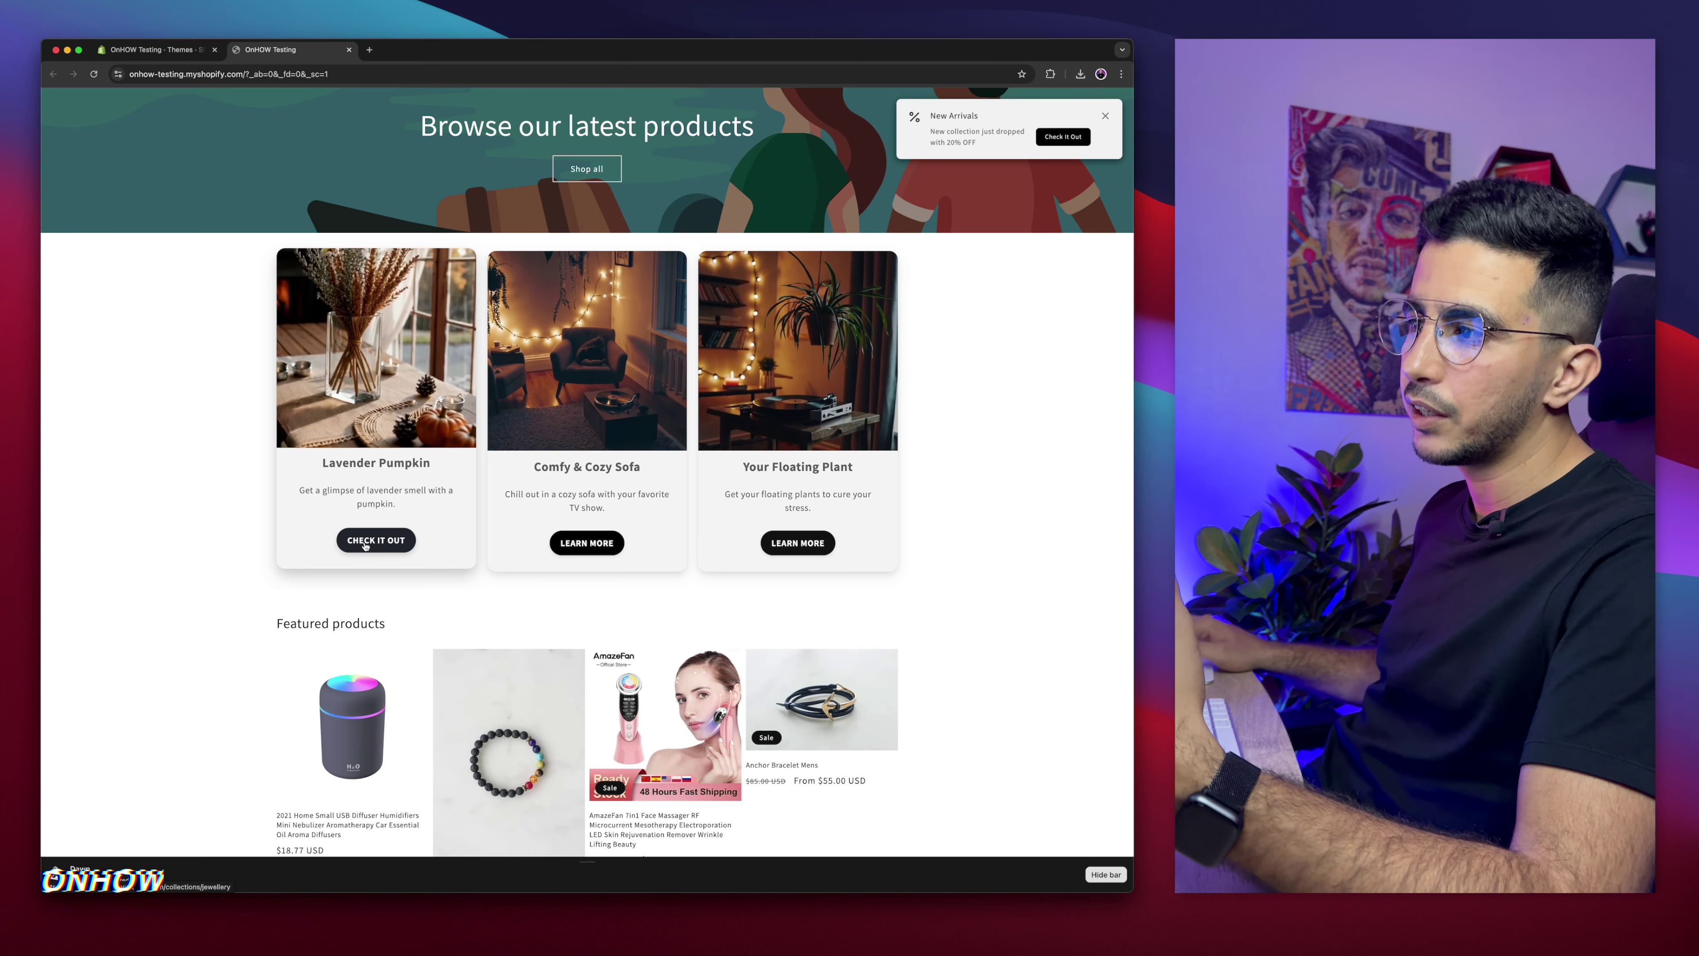
pyautogui.click(365, 544)
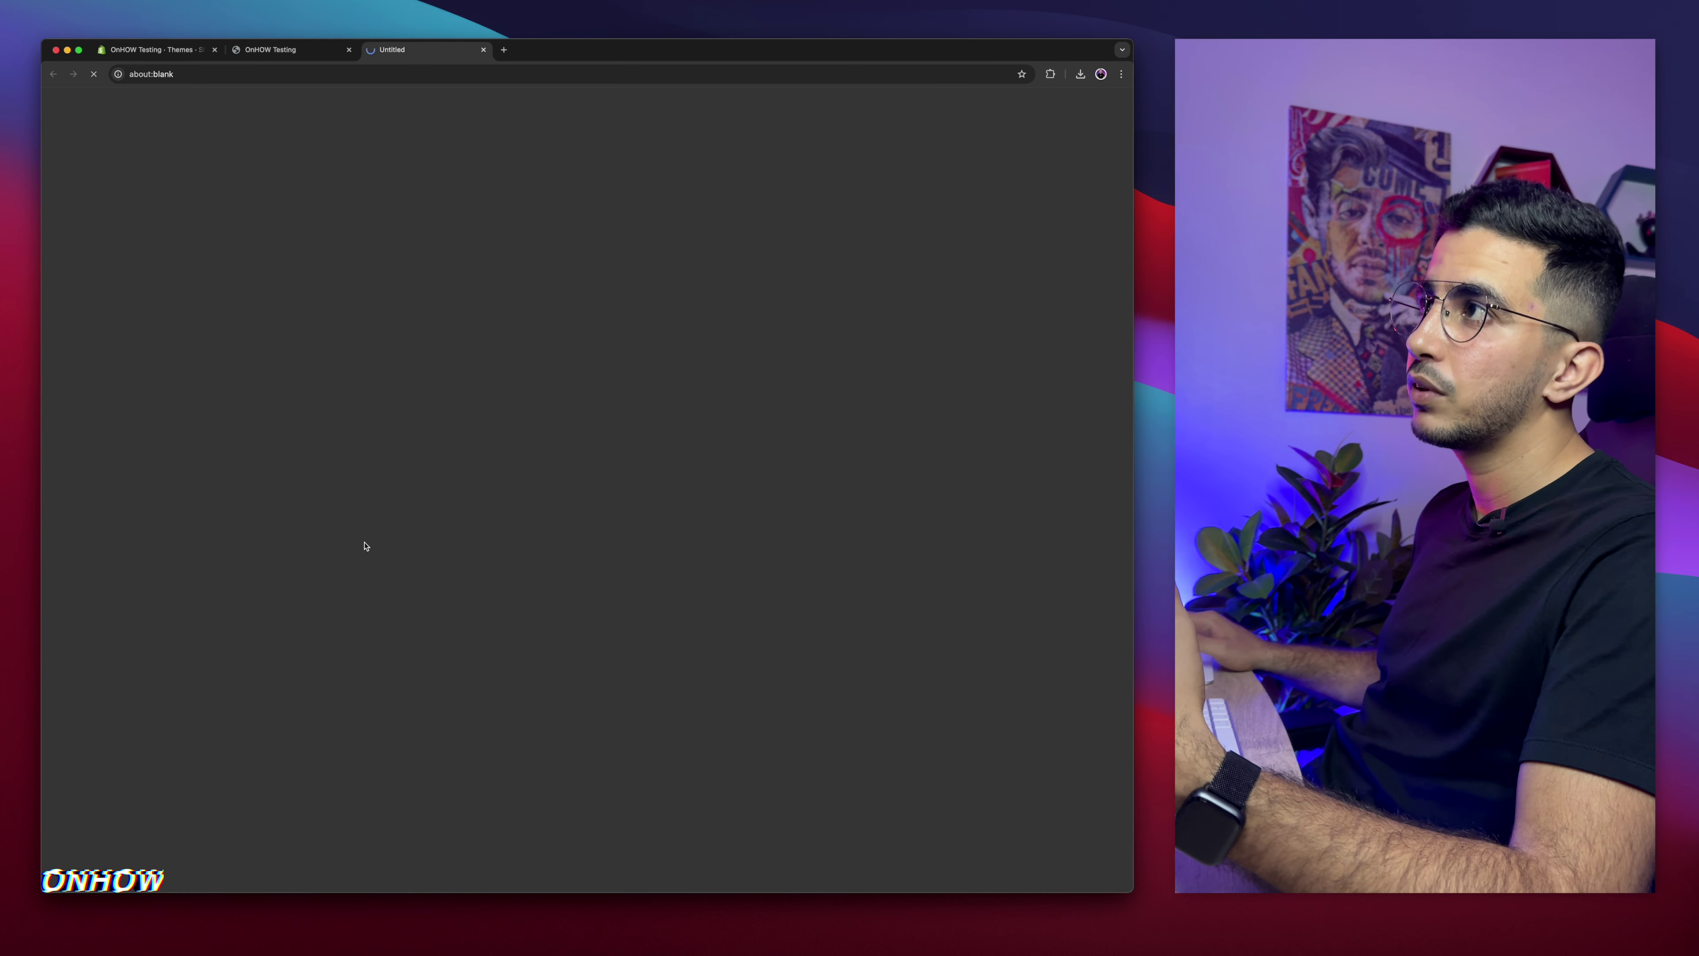
pyautogui.moveTo(289, 199); pyautogui.dragTo(399, 198)
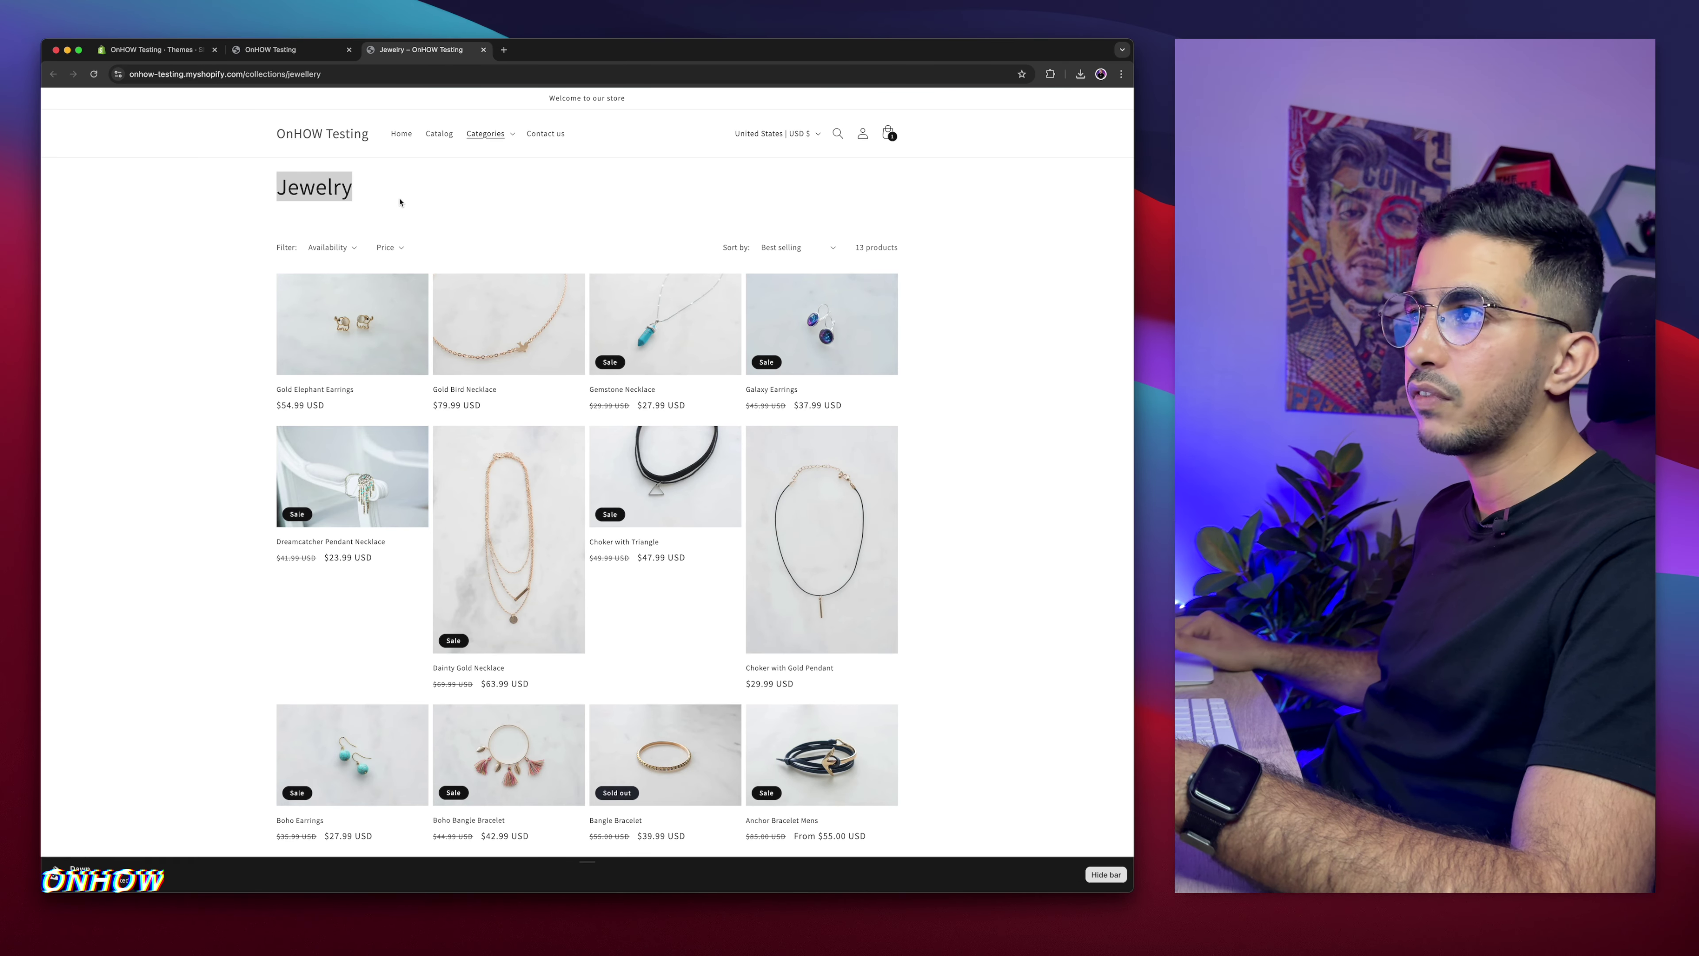
pyautogui.click(484, 49)
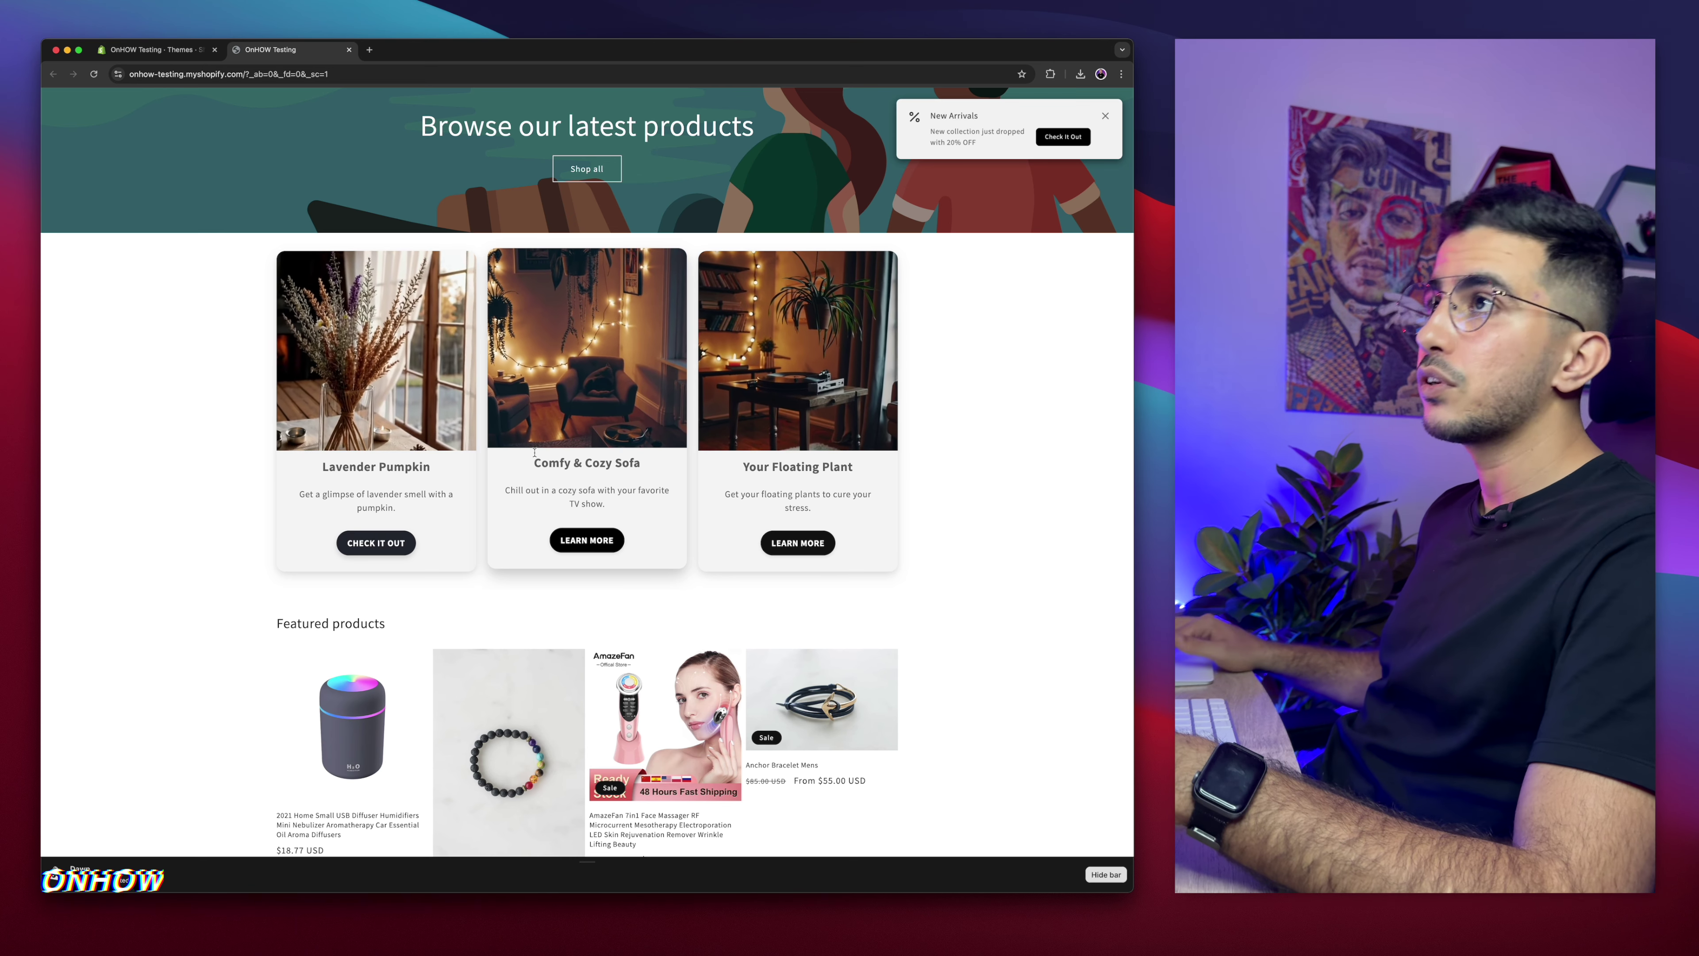
# Step: Switch to the store's admin and open the current Dawn theme's code for editing
pyautogui.press('super+alt+Left')
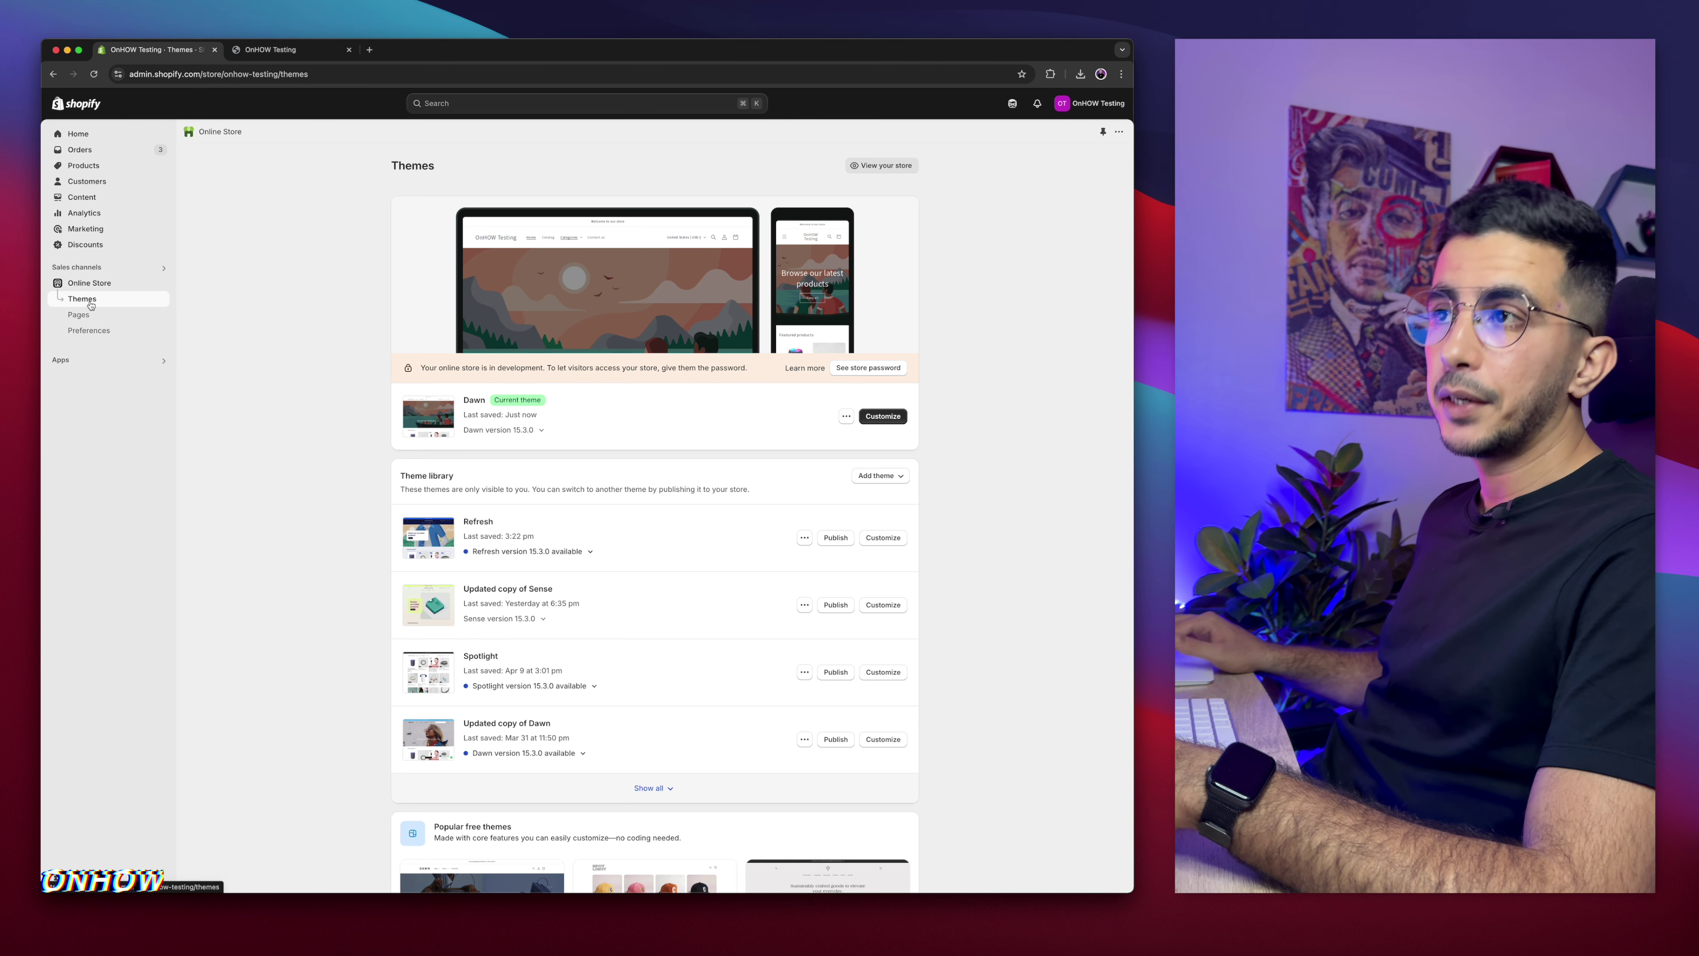
pyautogui.click(846, 417)
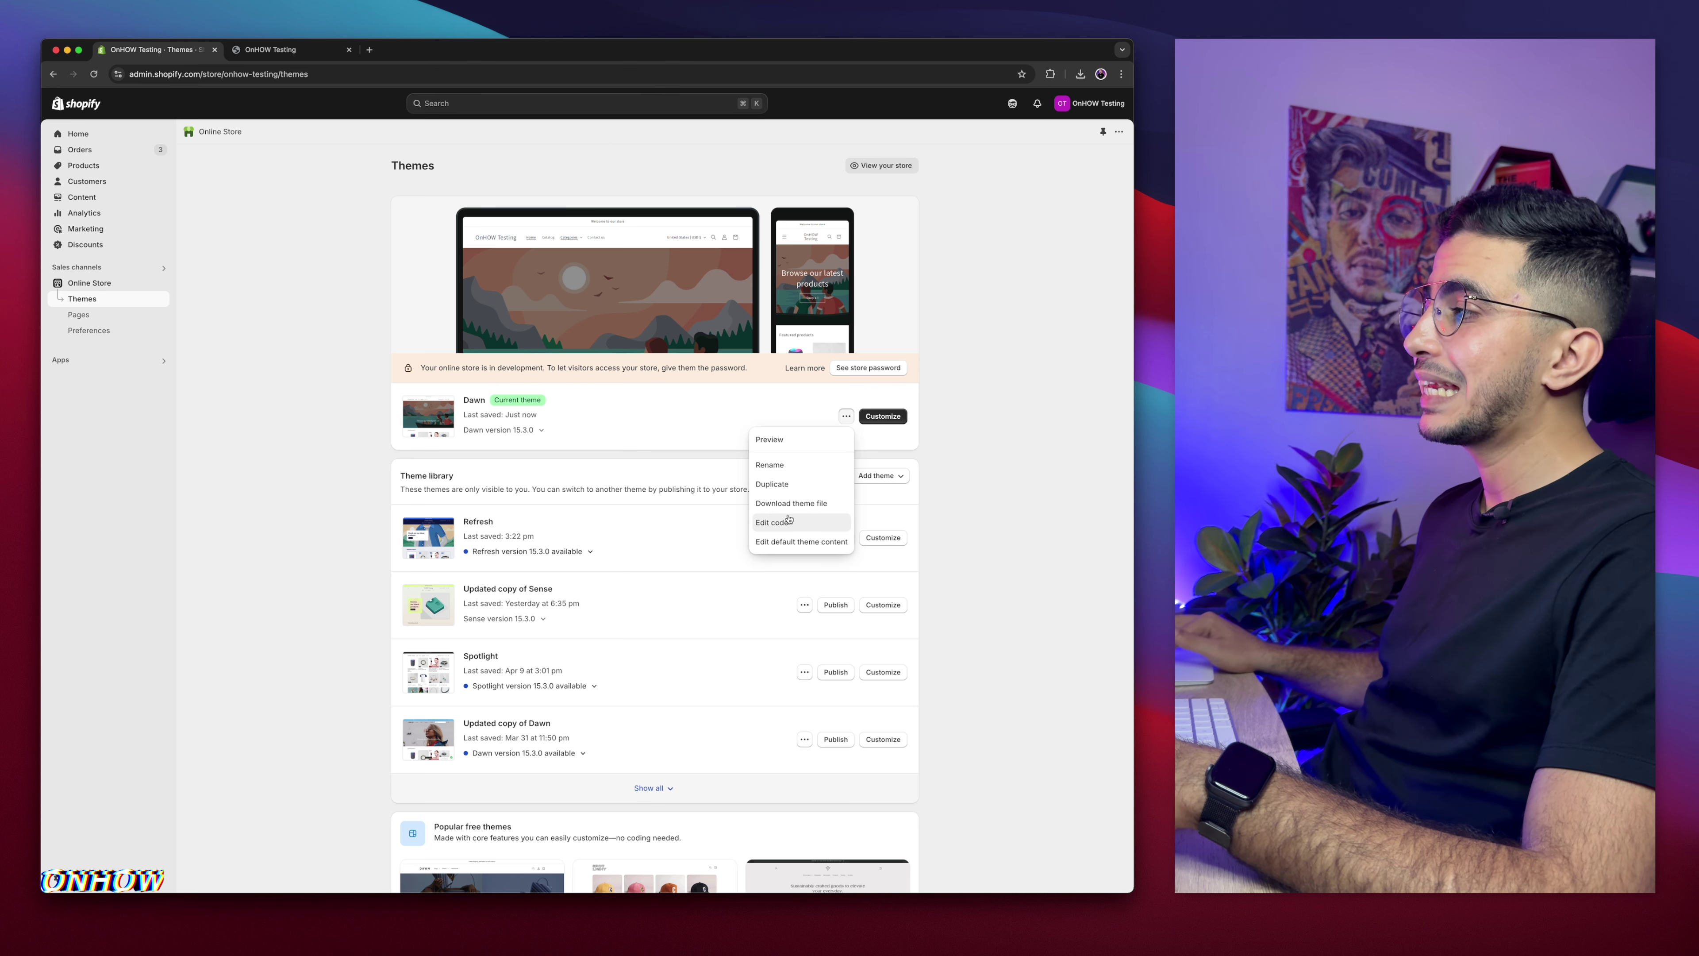
pyautogui.click(780, 526)
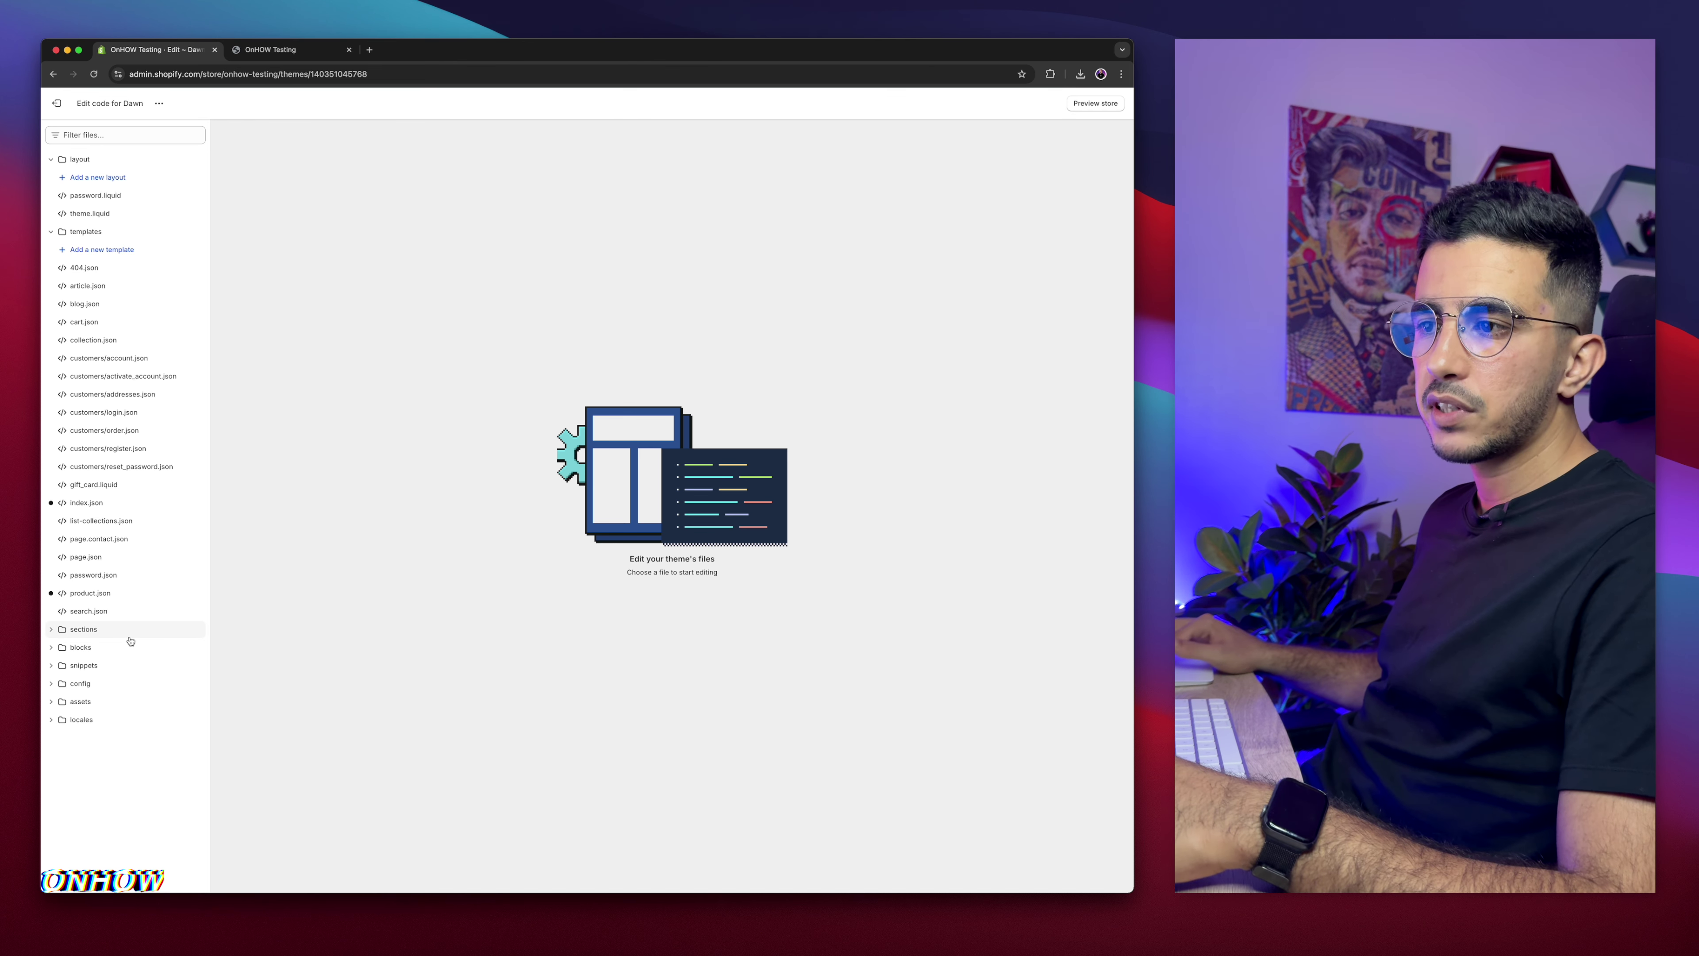
# Step: Create a new Liquid section file named videos-multicolumn in the theme's sections folder
pyautogui.click(76, 632)
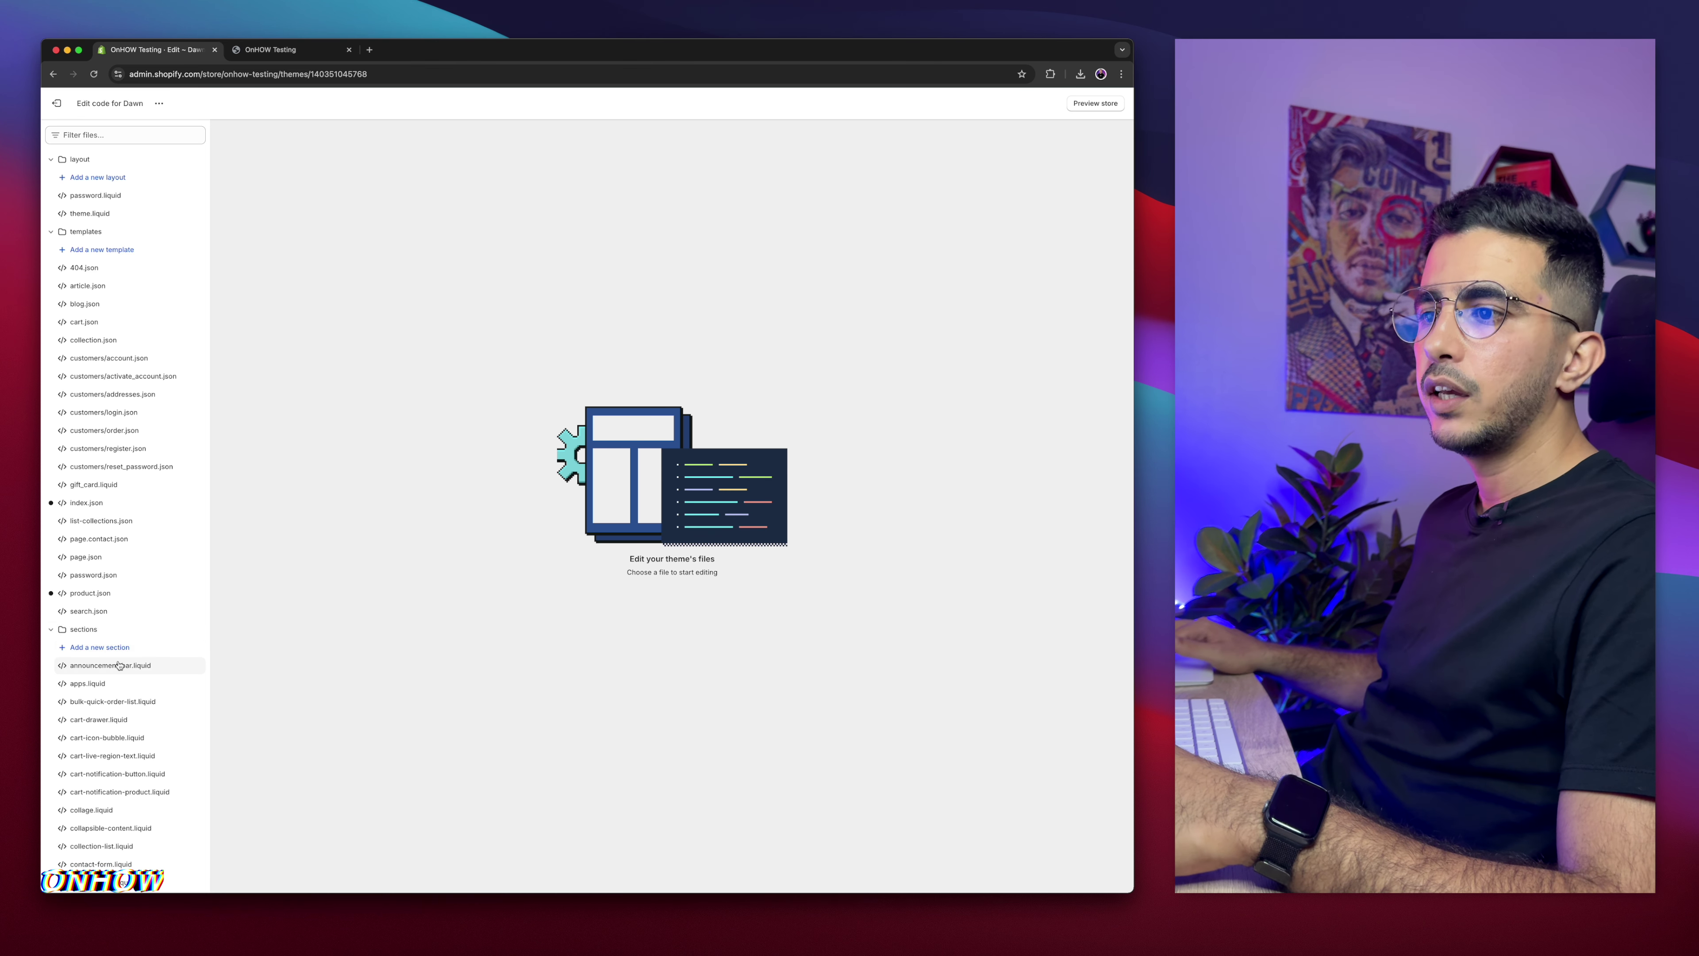
pyautogui.click(91, 648)
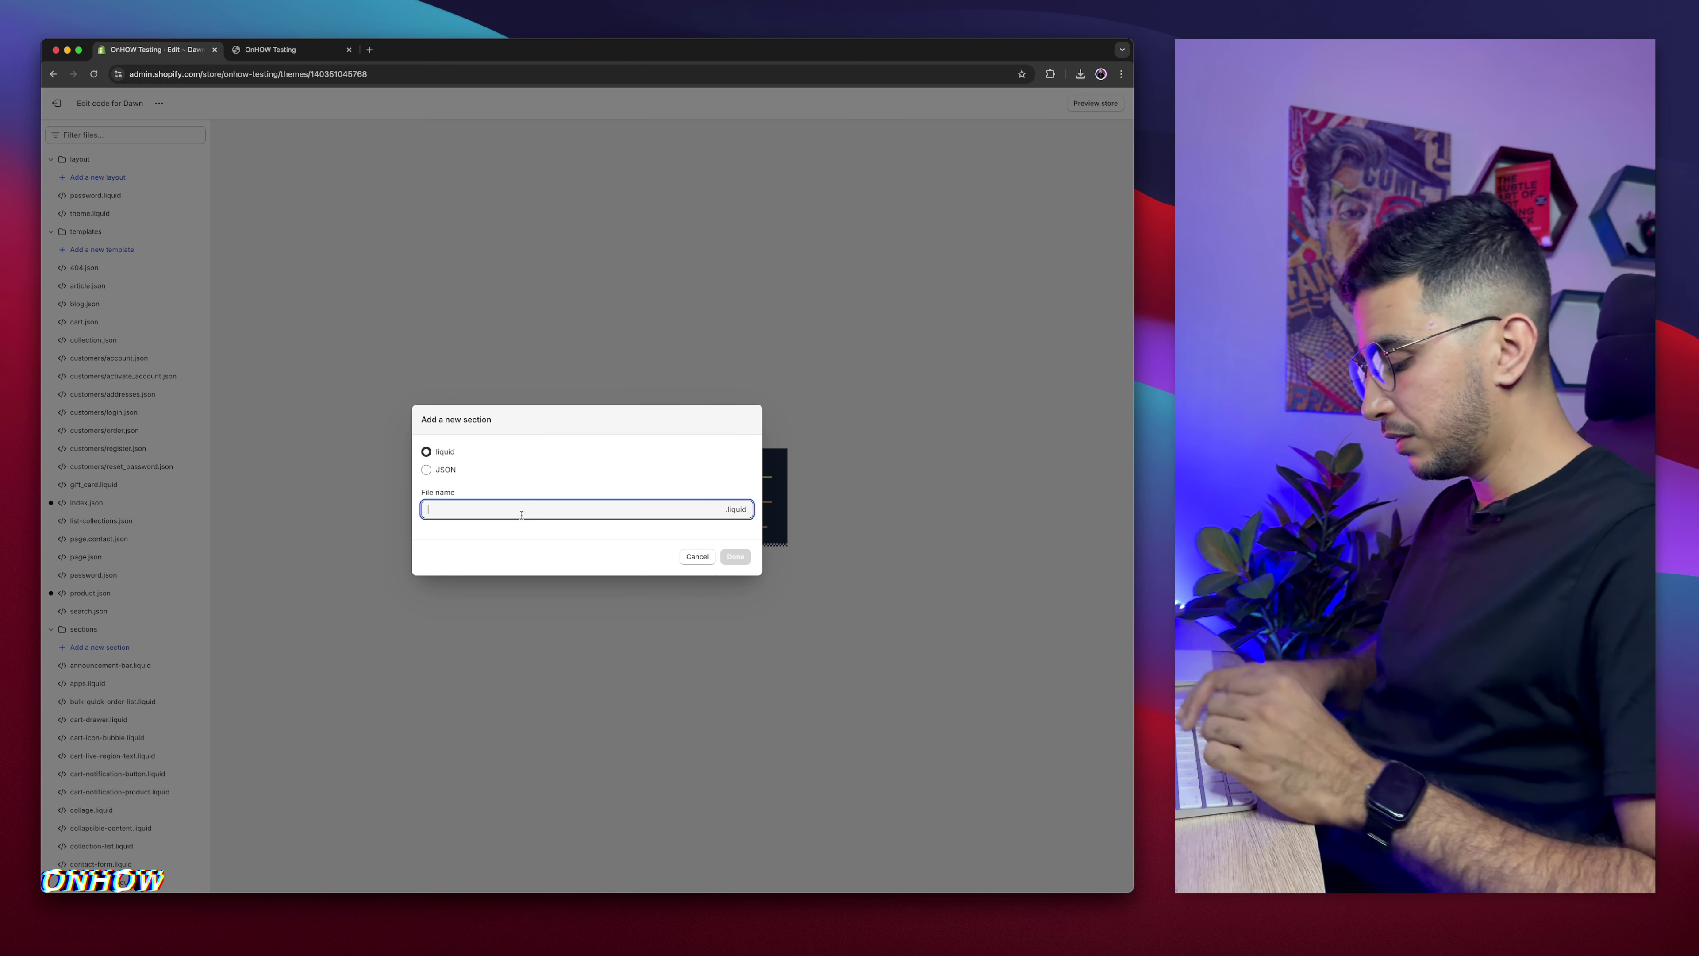
pyautogui.write('videos')
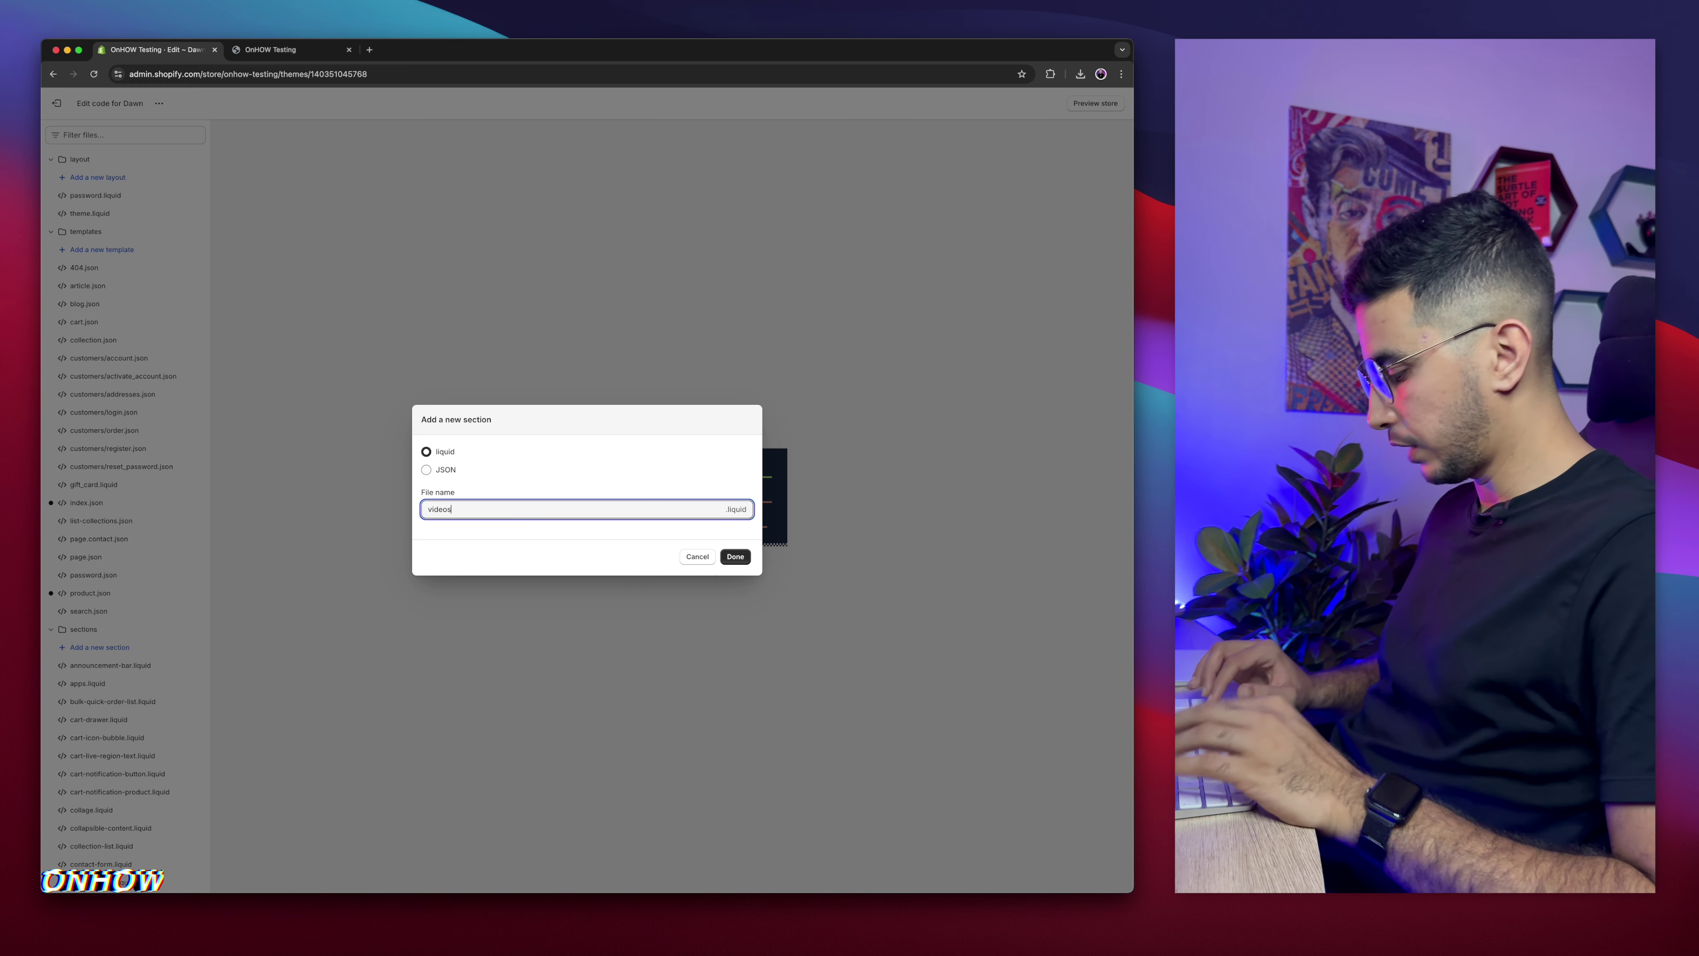
pyautogui.write('-mul')
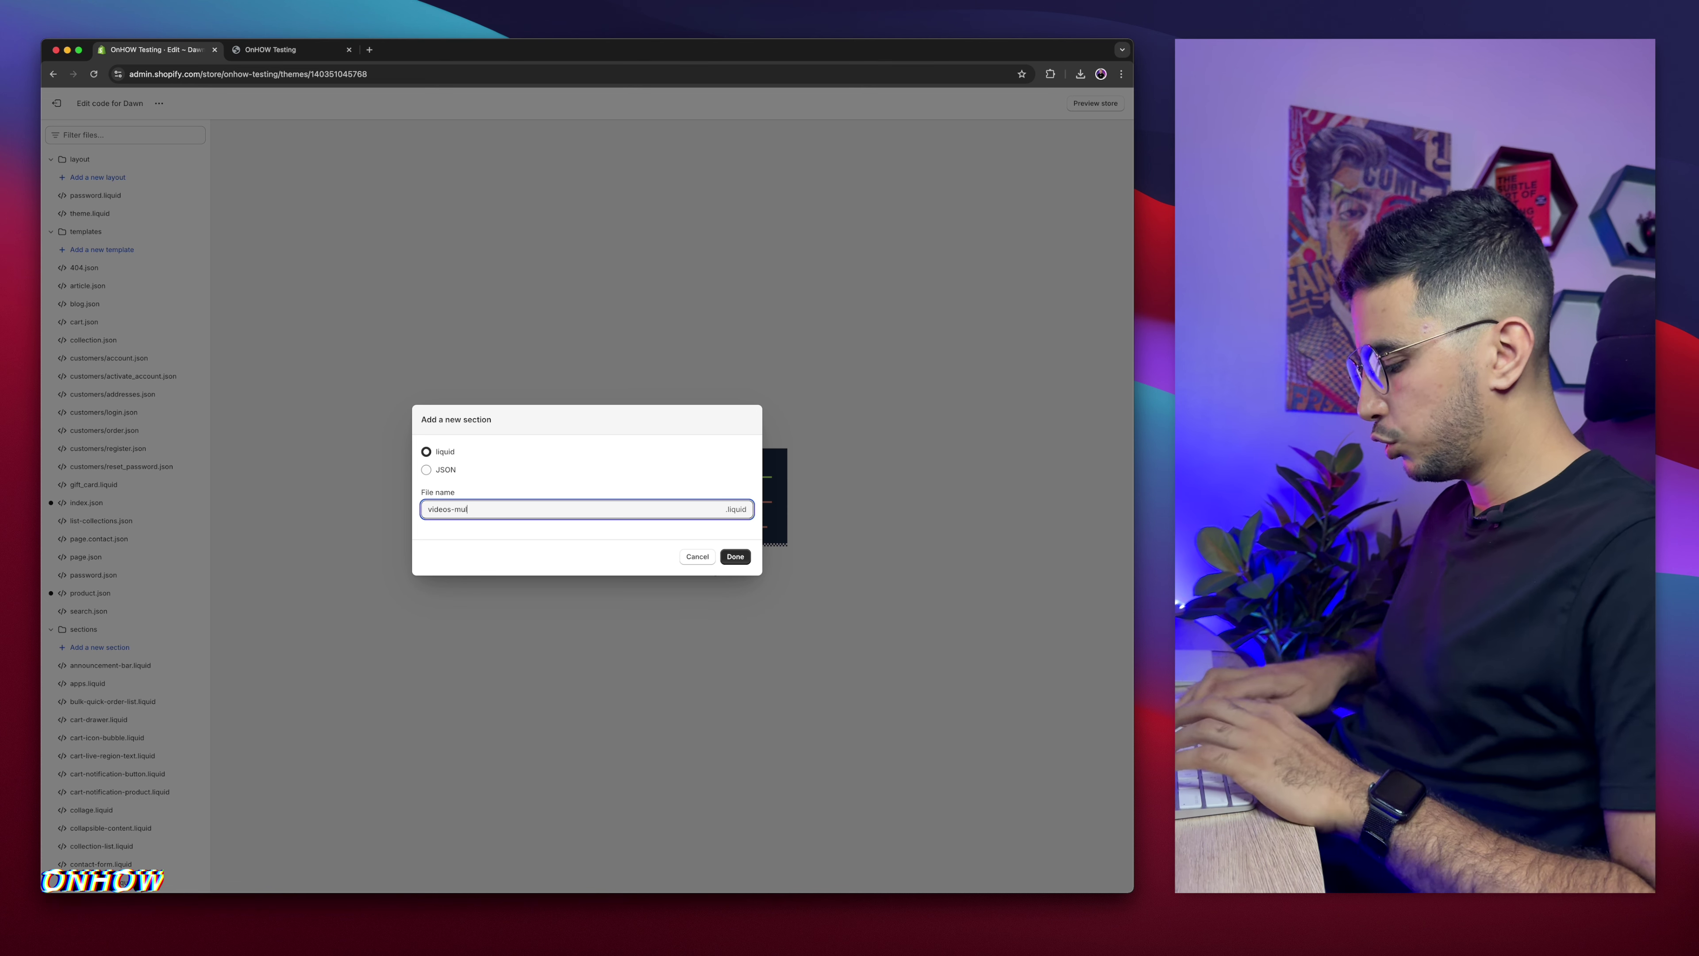
pyautogui.write('ticolumn')
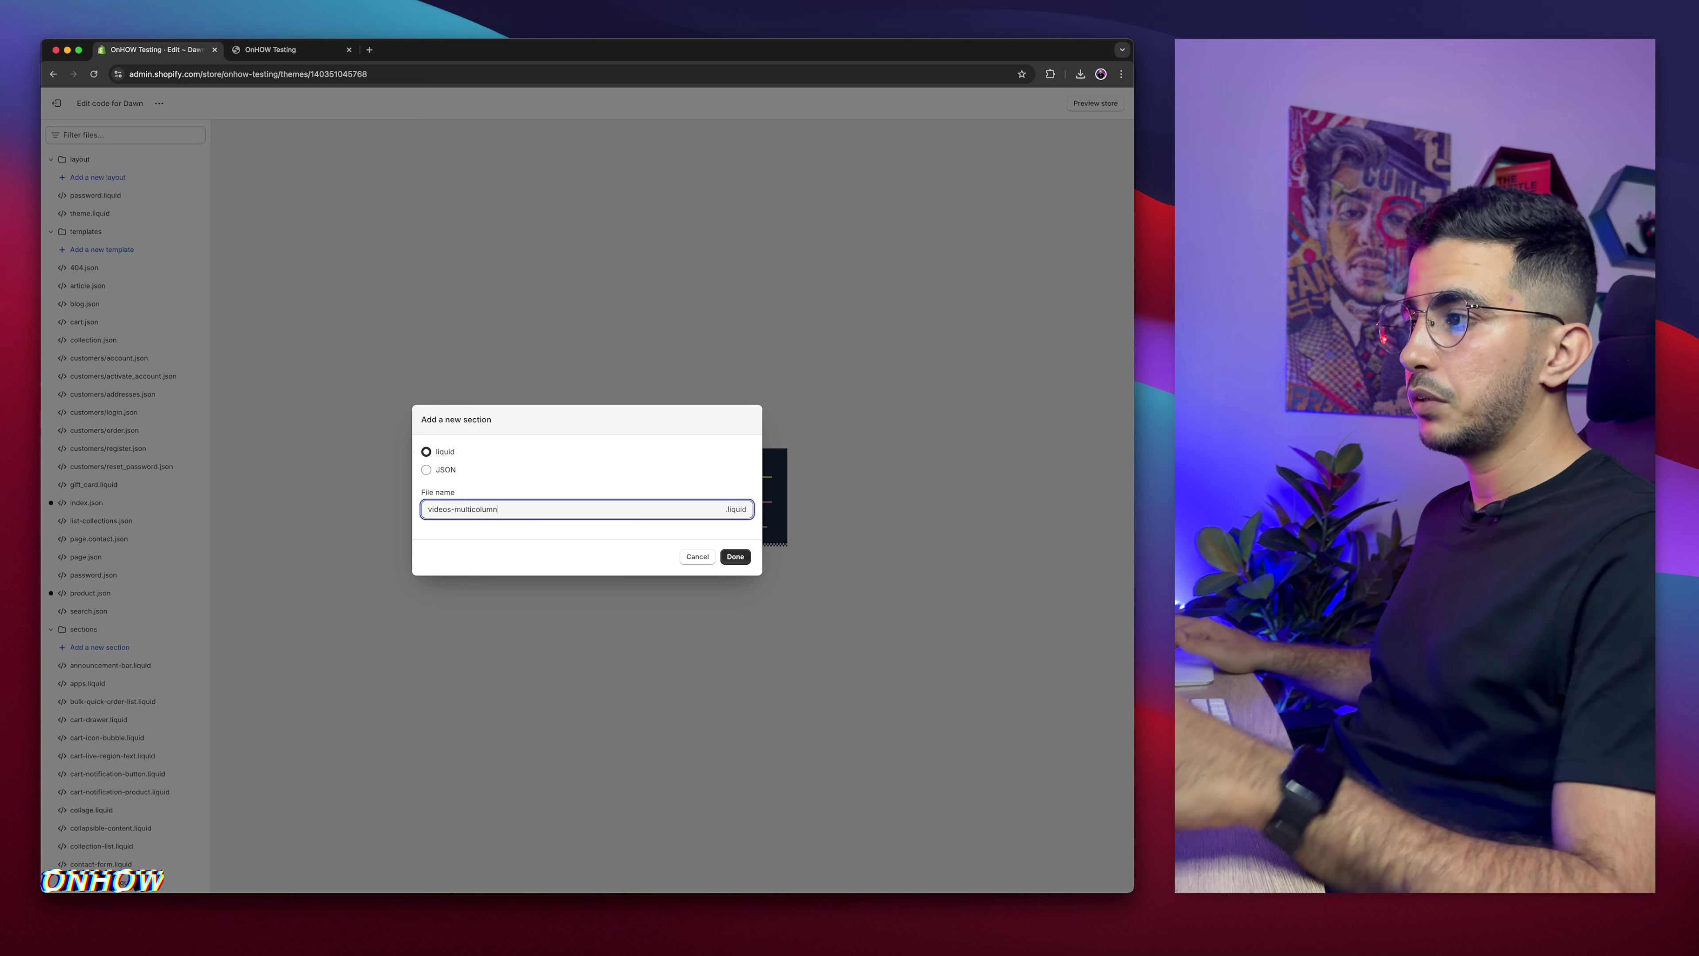
pyautogui.click(735, 556)
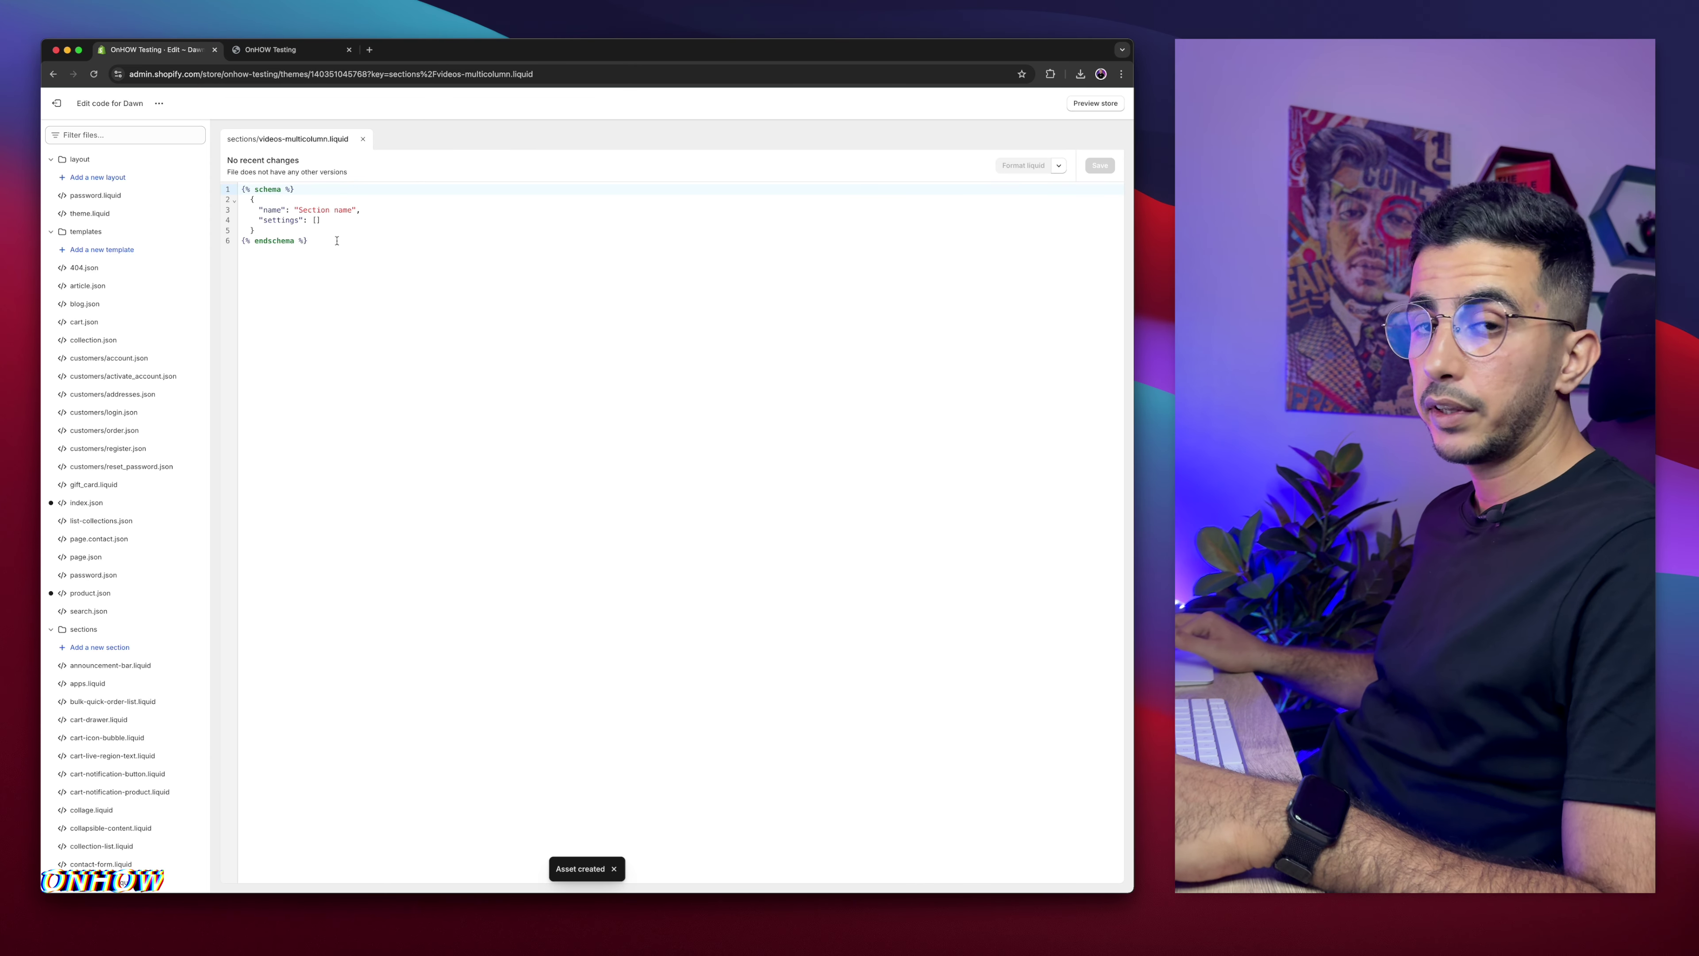
# Step: Replace the default schema in videos-multicolumn.liquid with the copied video multicolumn code and save the file
pyautogui.moveTo(336, 241); pyautogui.dragTo(241, 181)
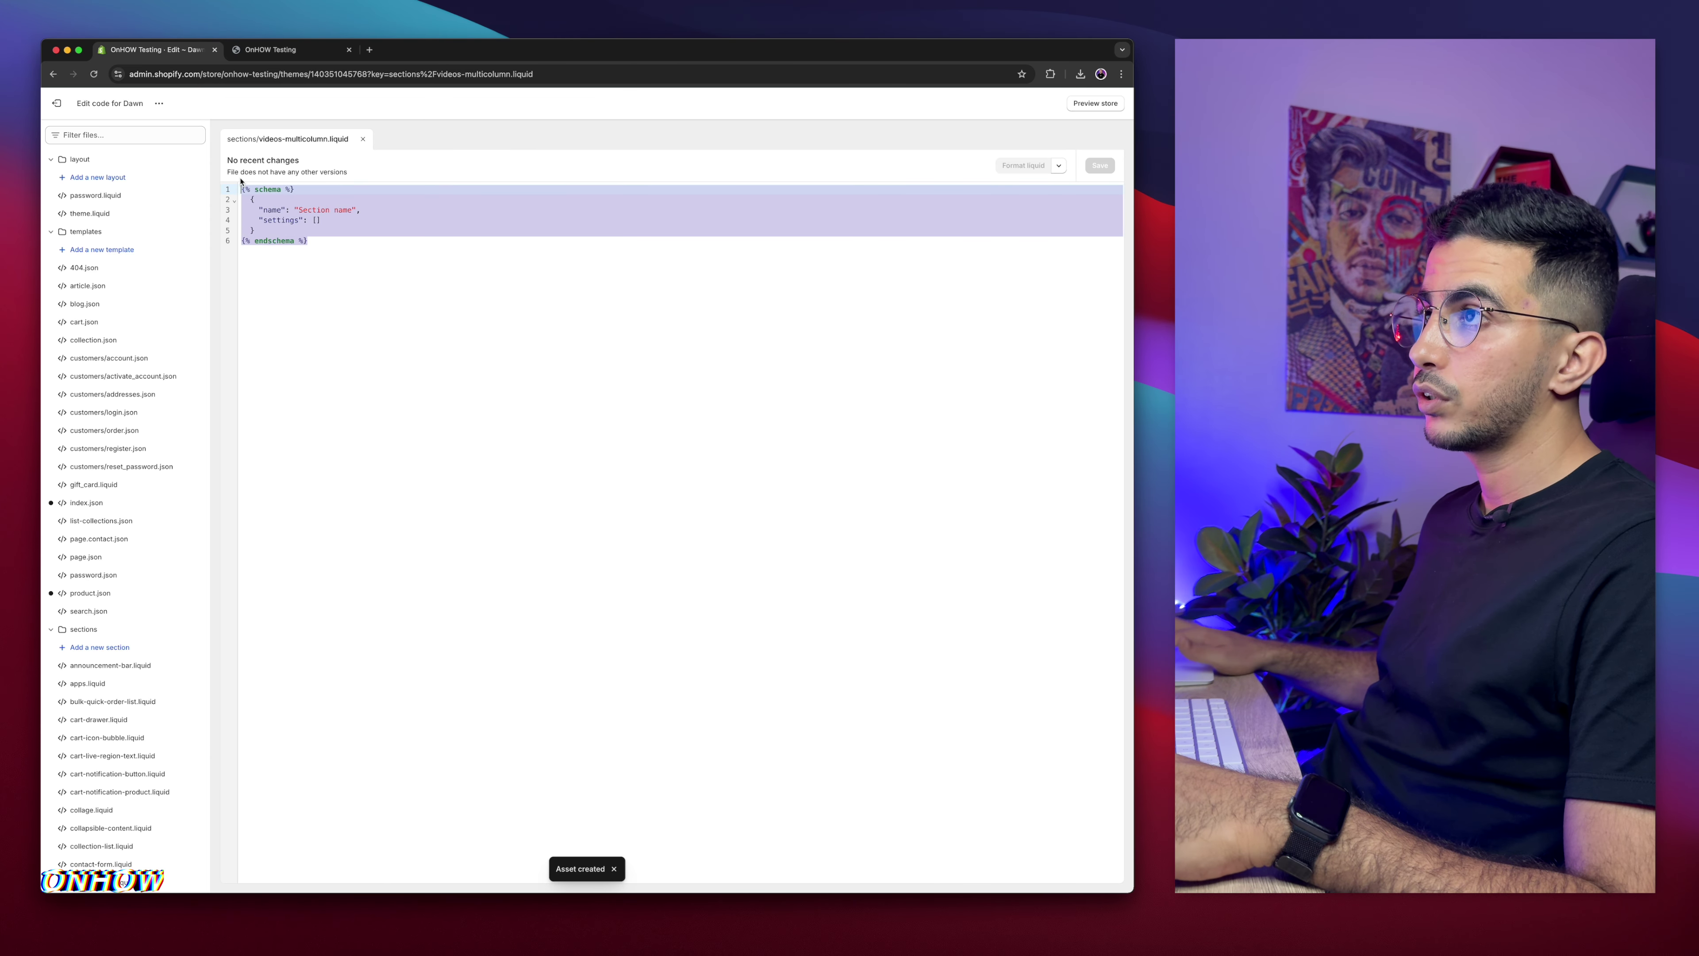
pyautogui.press('BackSpace')
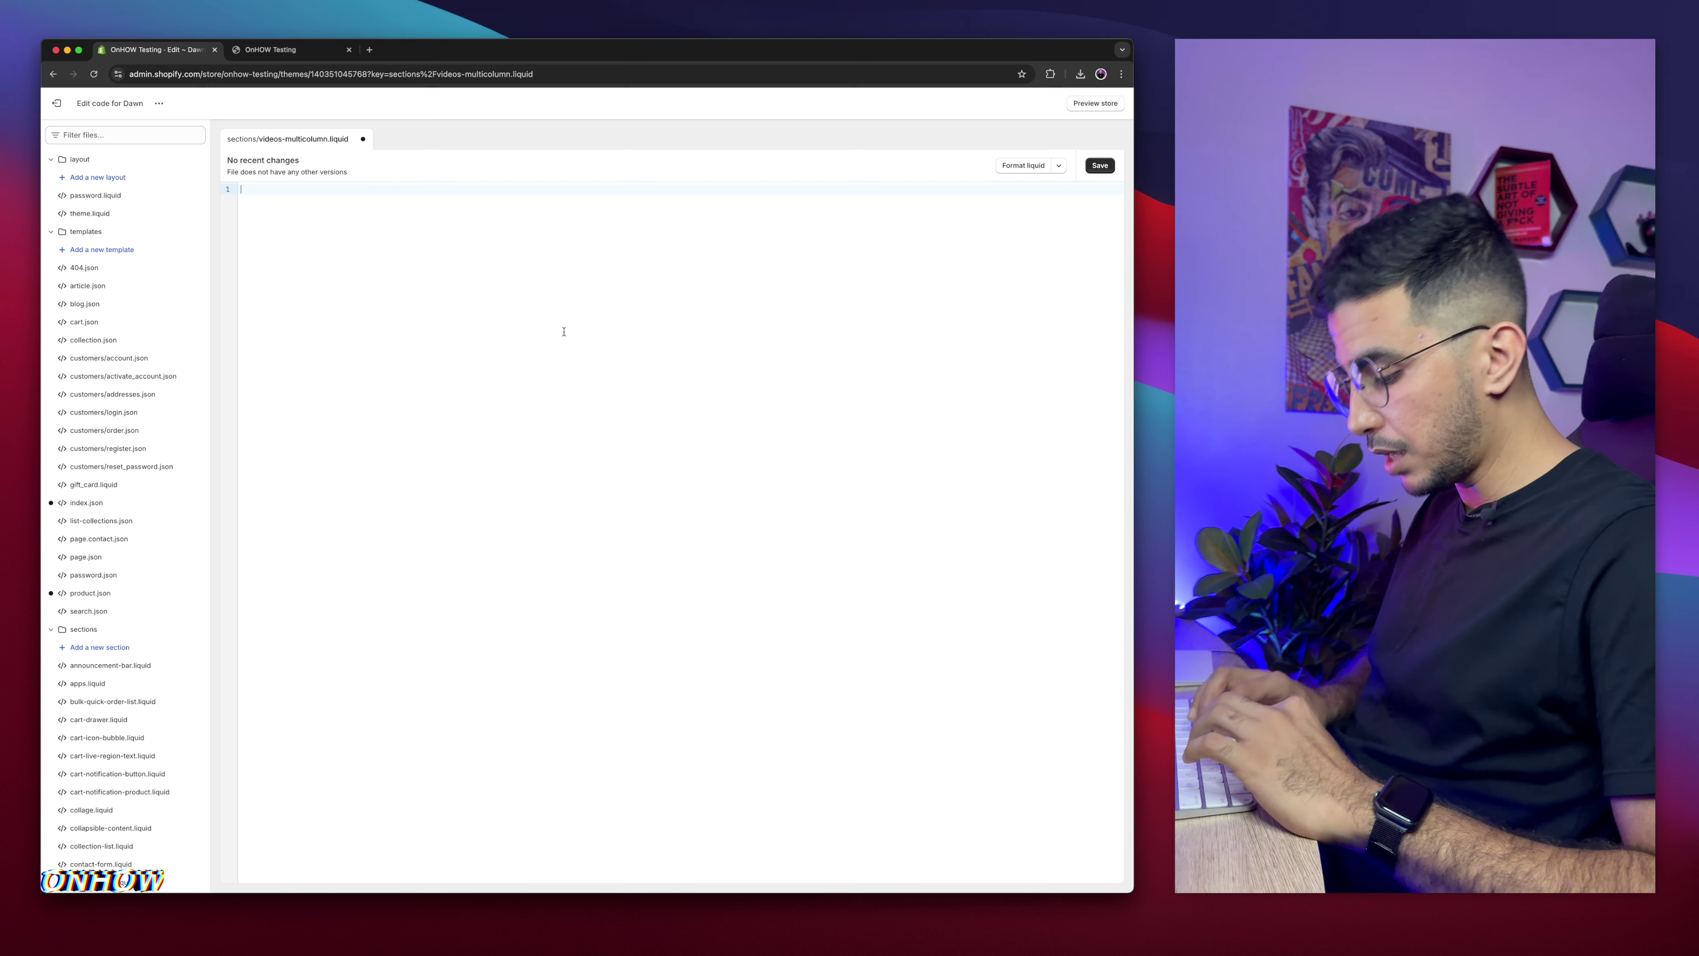
pyautogui.press('super+v')
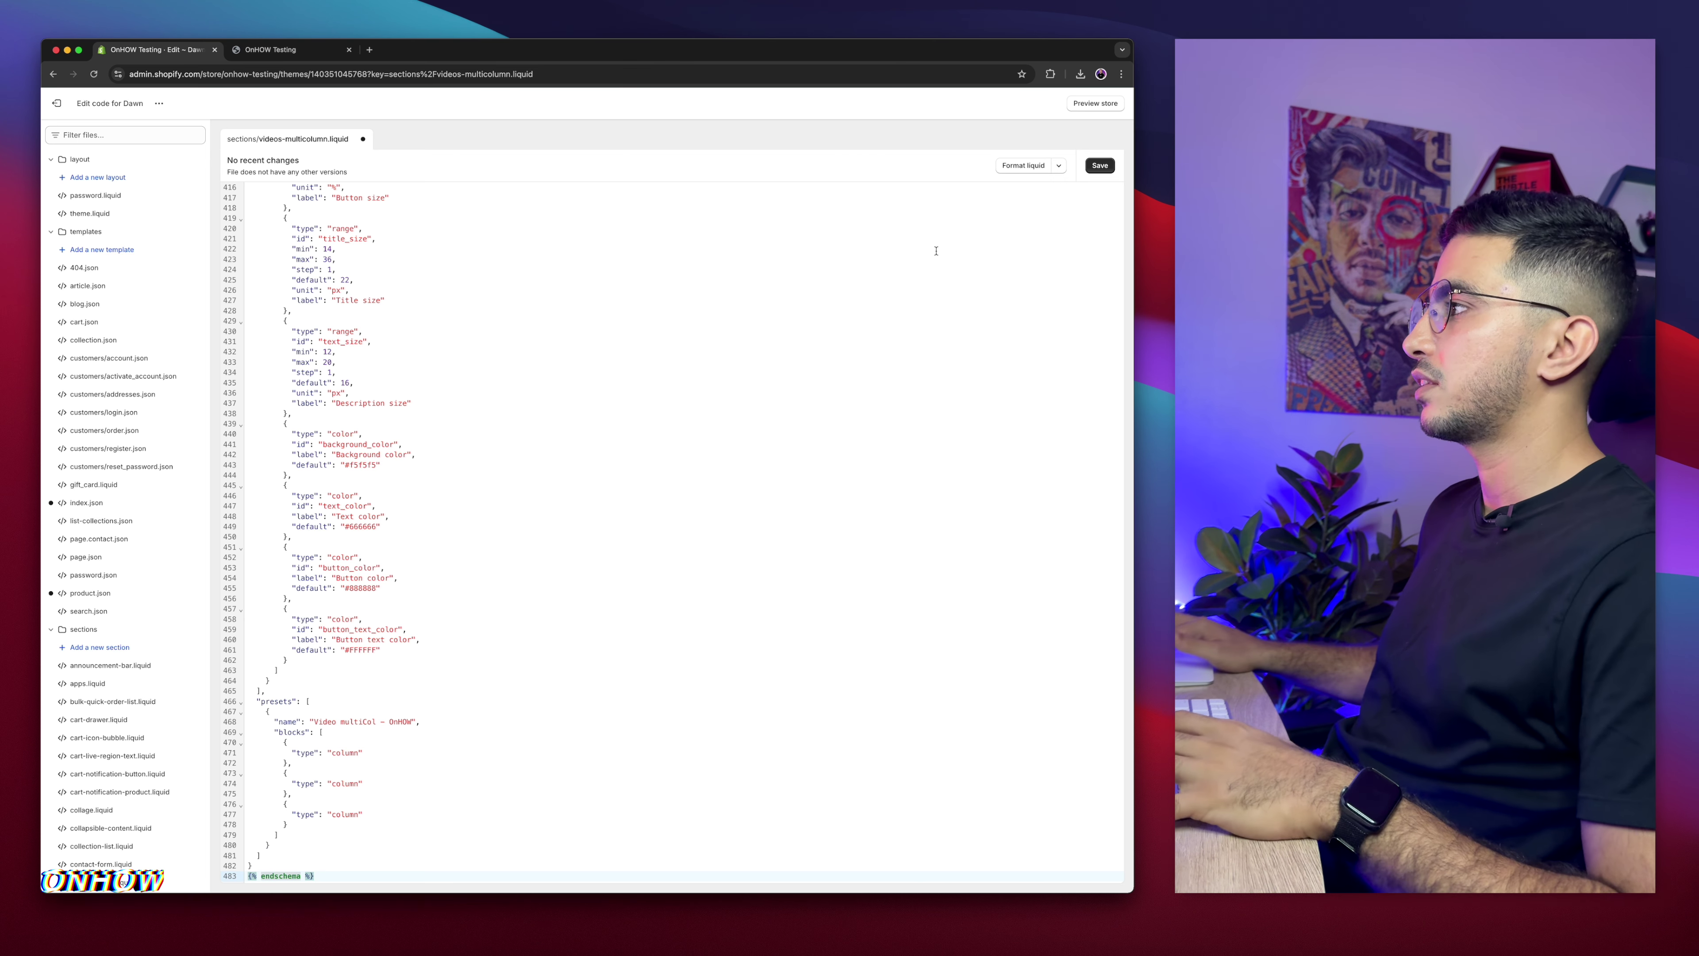
pyautogui.click(1098, 169)
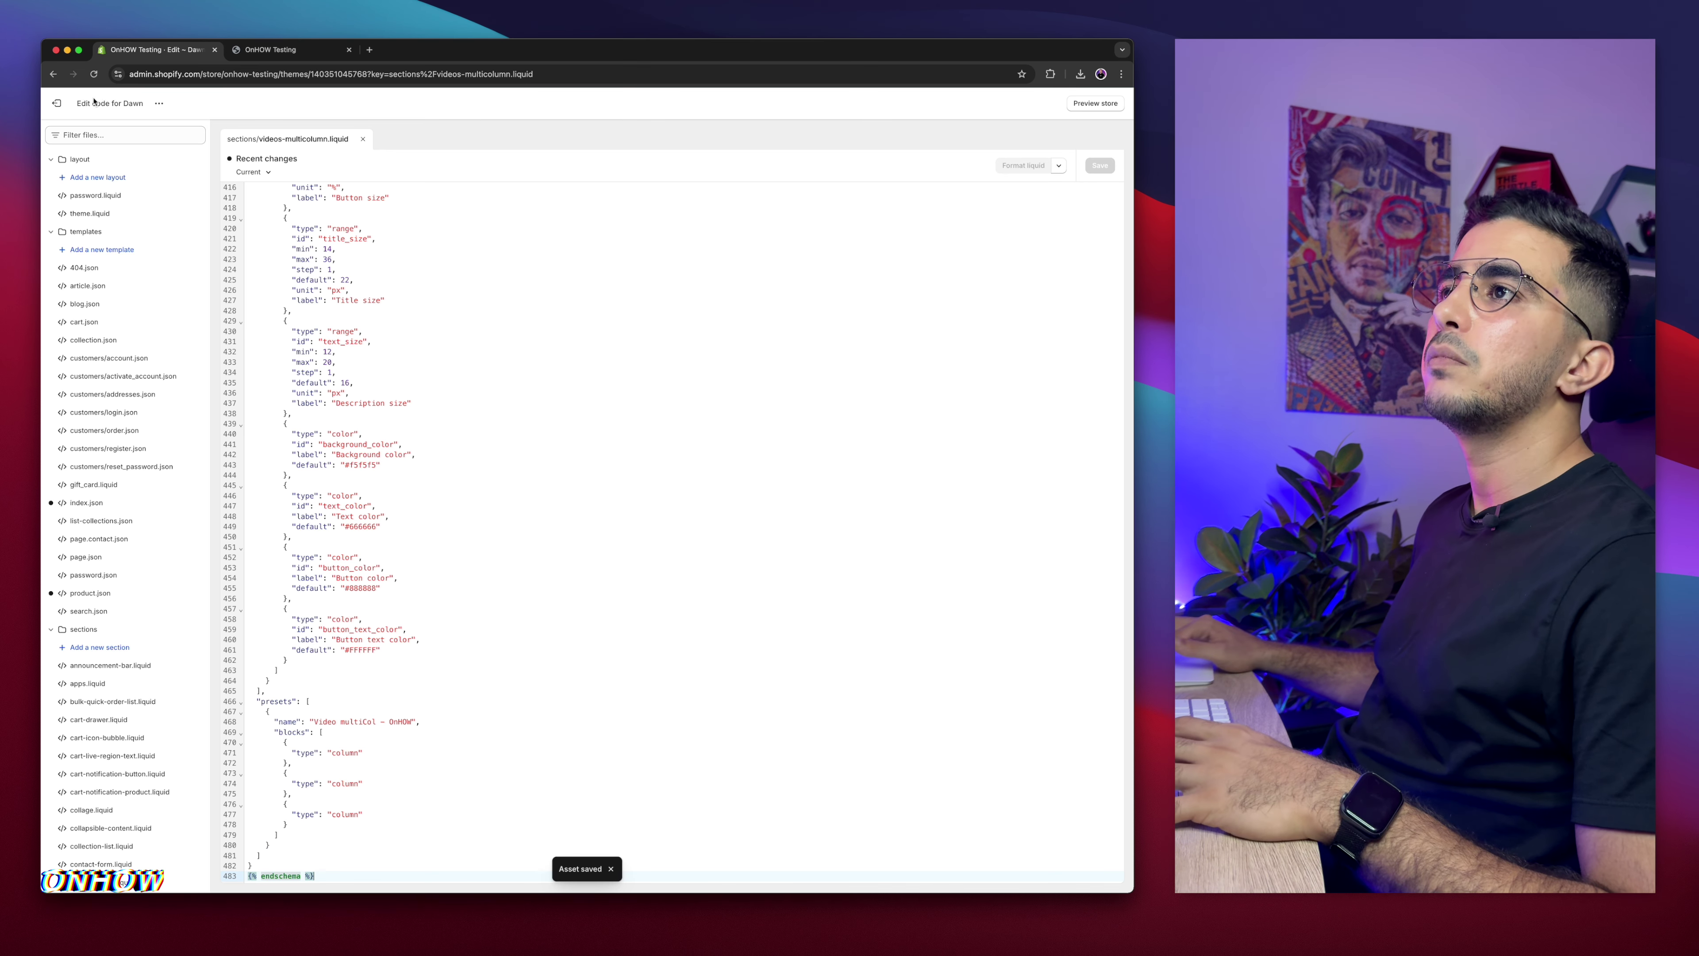
# Step: Customize the Dawn theme and add the Video multiCol - OnHOW section above the featured products on the home page
pyautogui.click(57, 102)
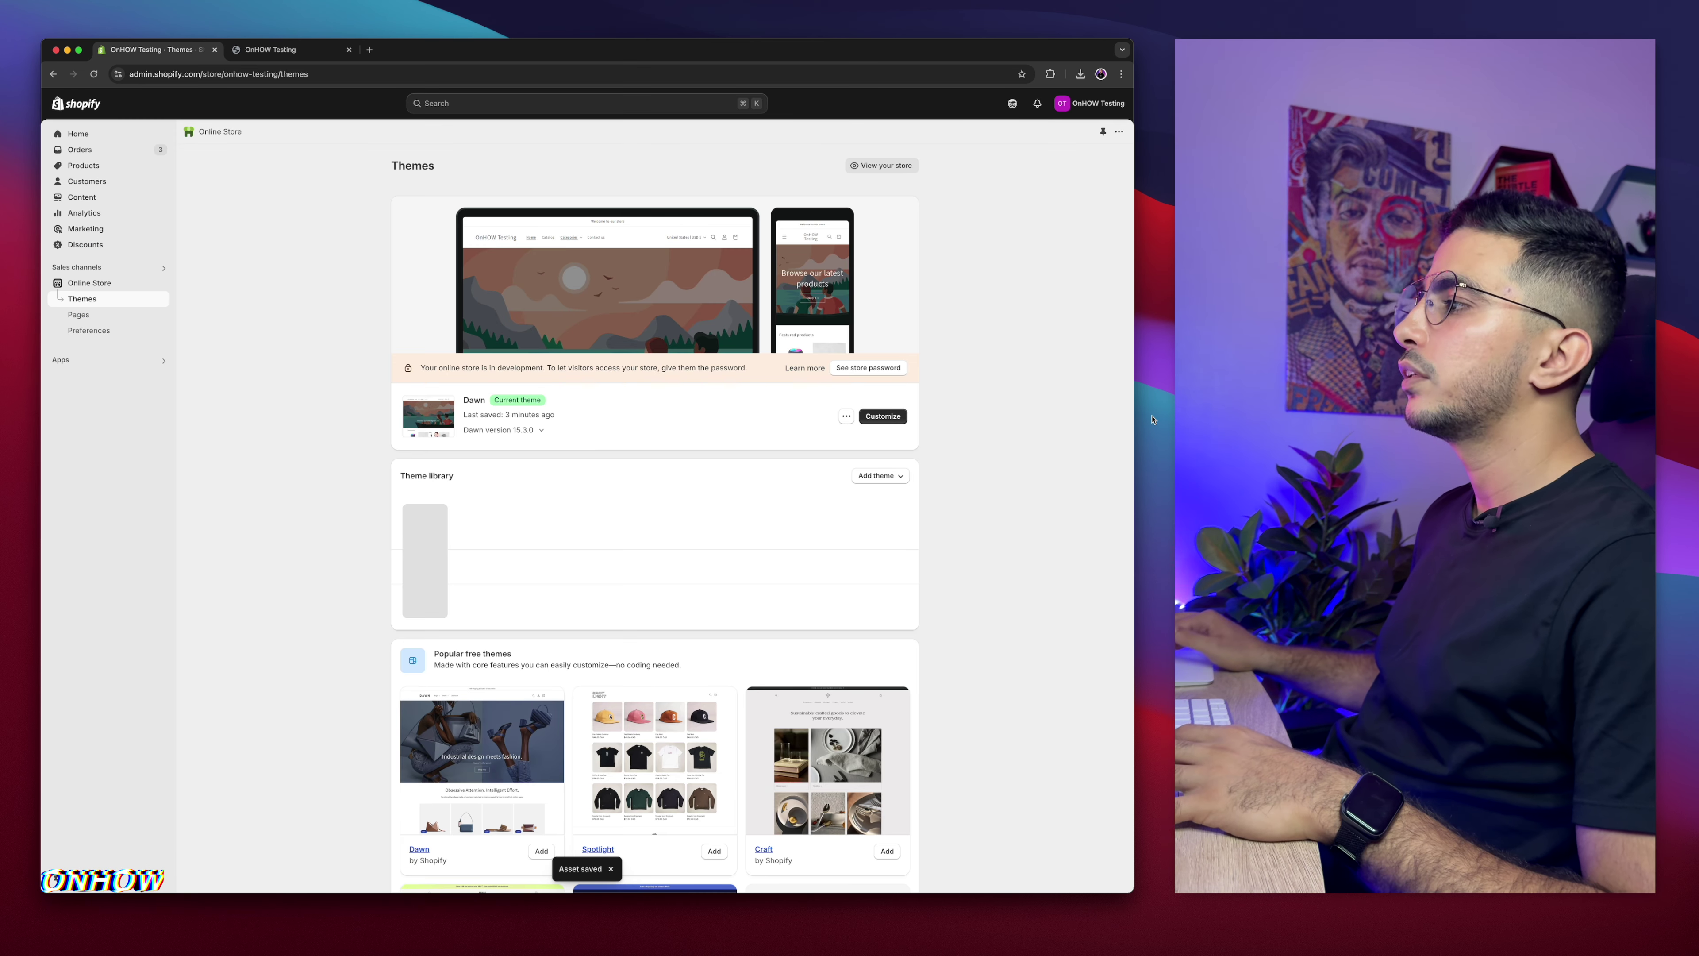
pyautogui.click(879, 418)
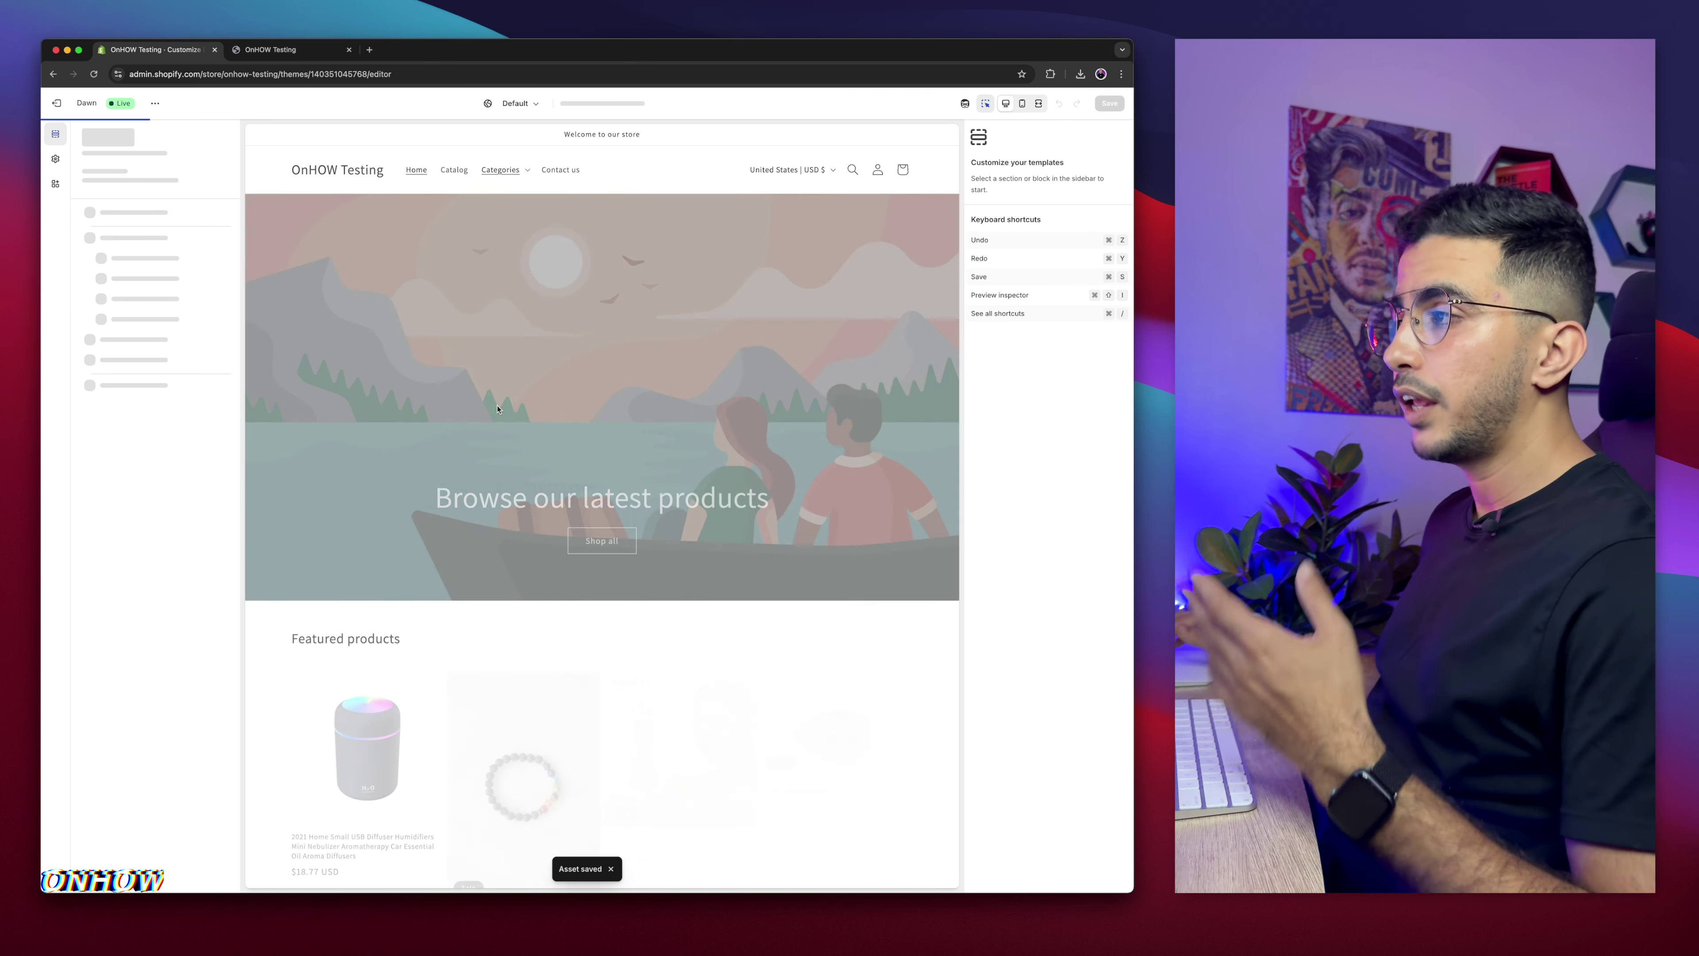
pyautogui.scroll(-5, 689, 442)
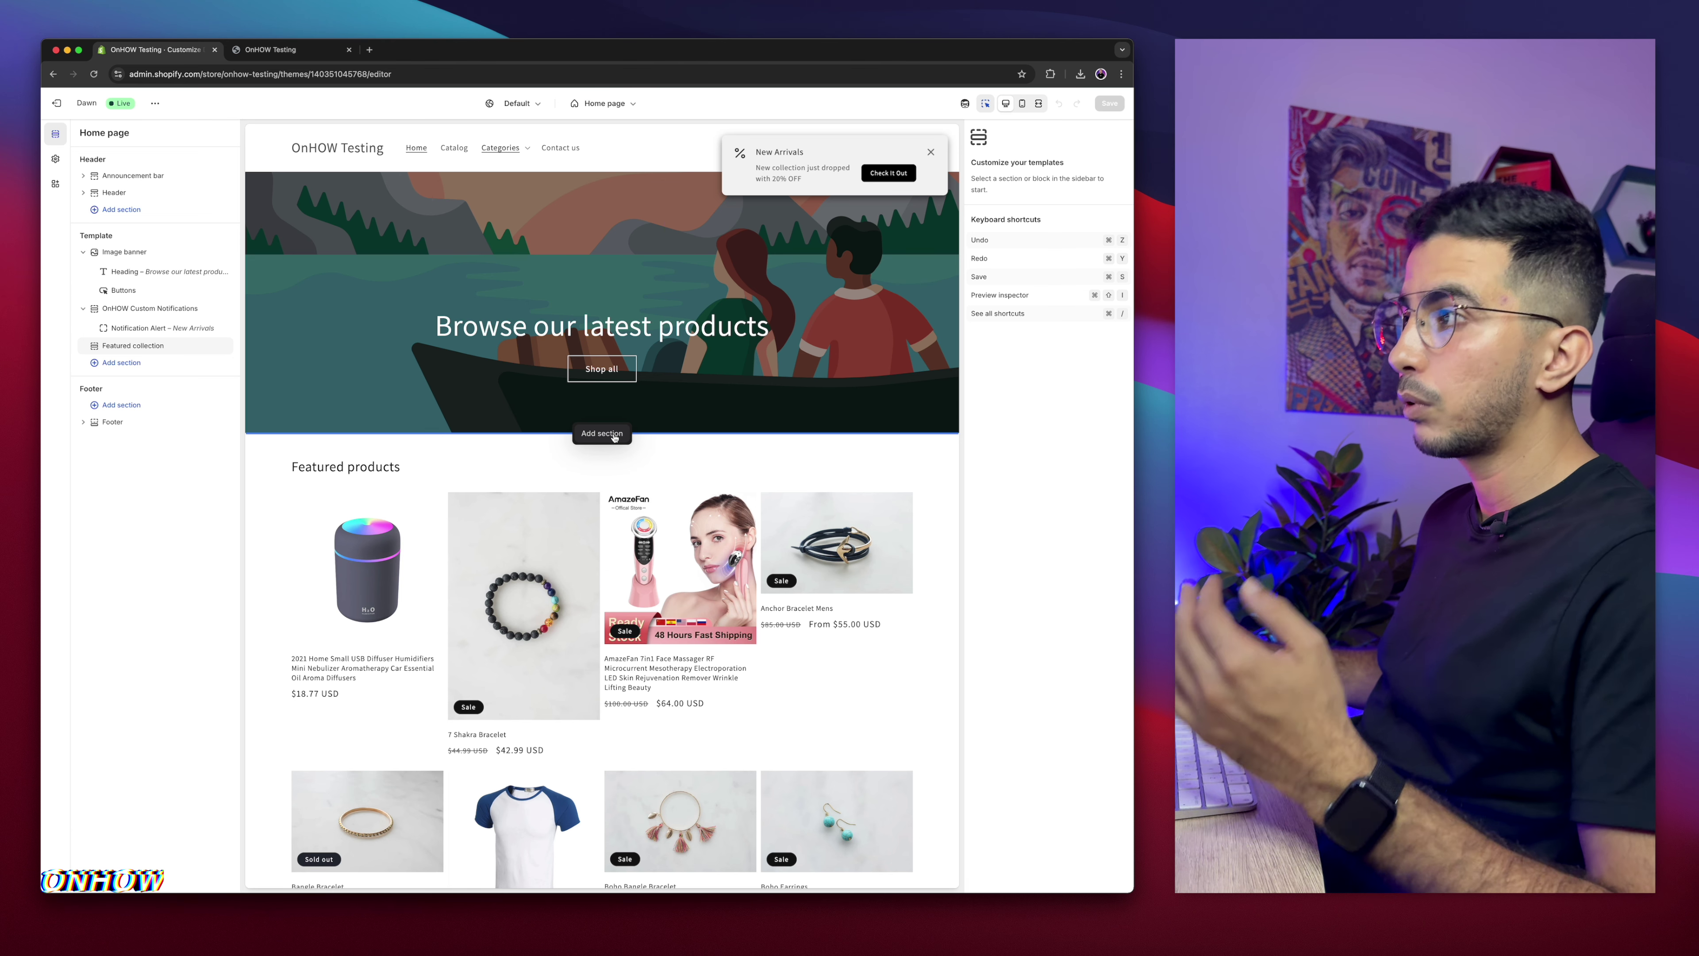
pyautogui.click(602, 433)
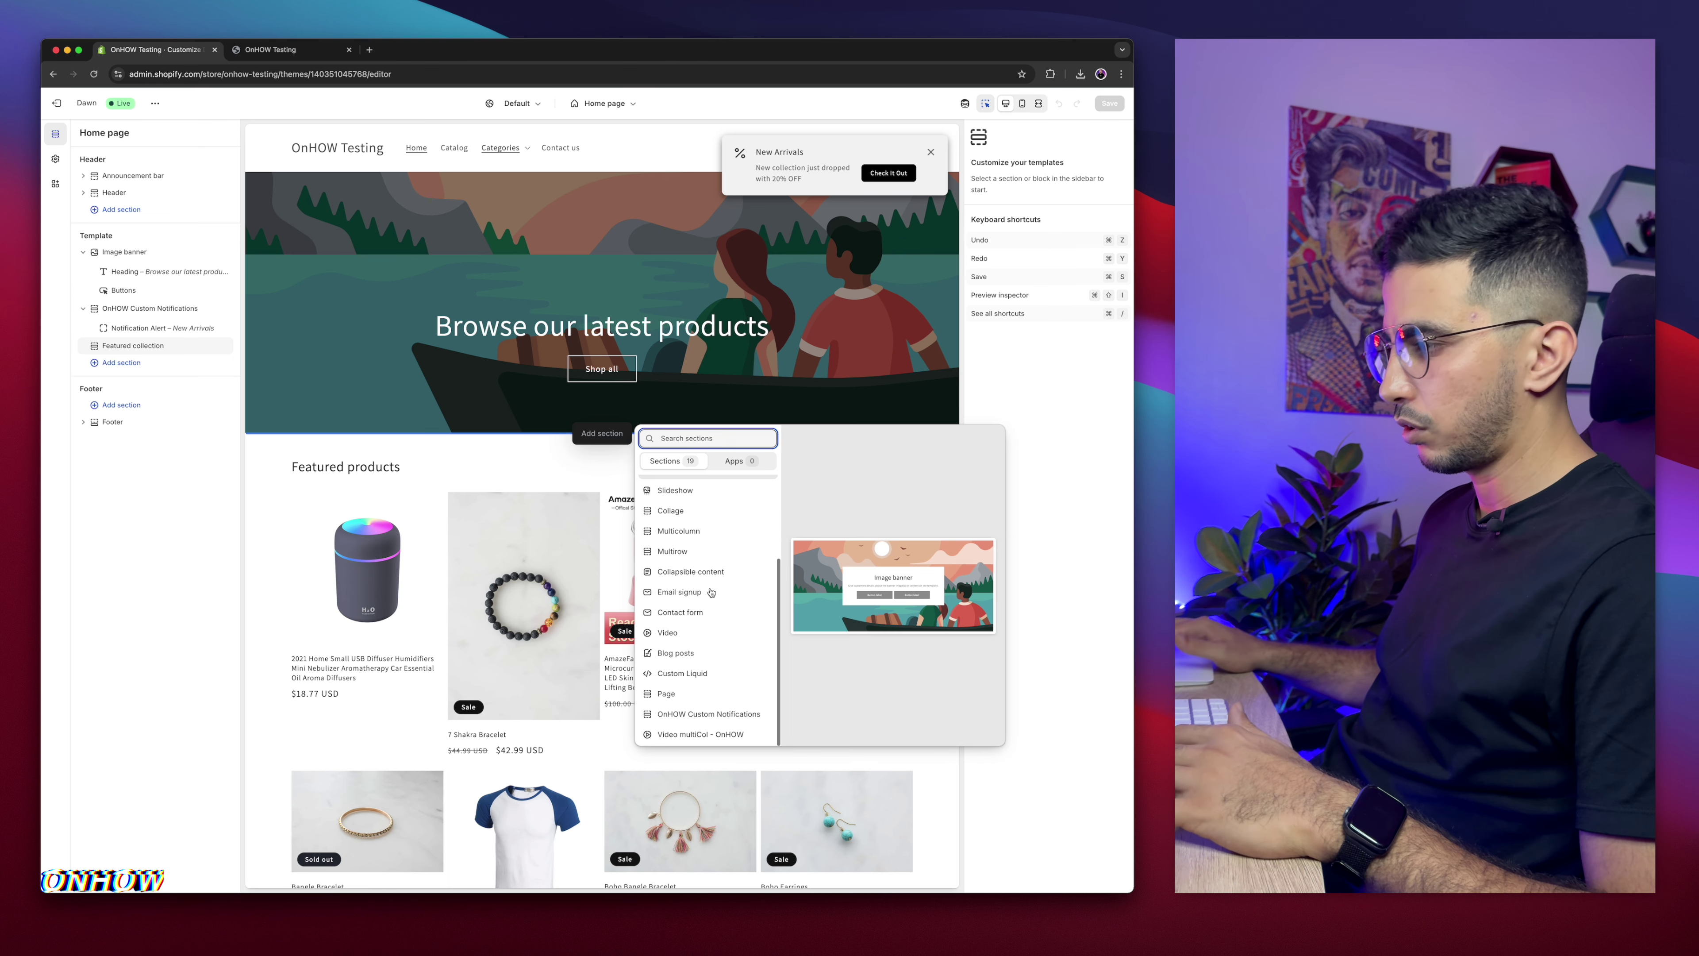
pyautogui.scroll(-3, 679, 709)
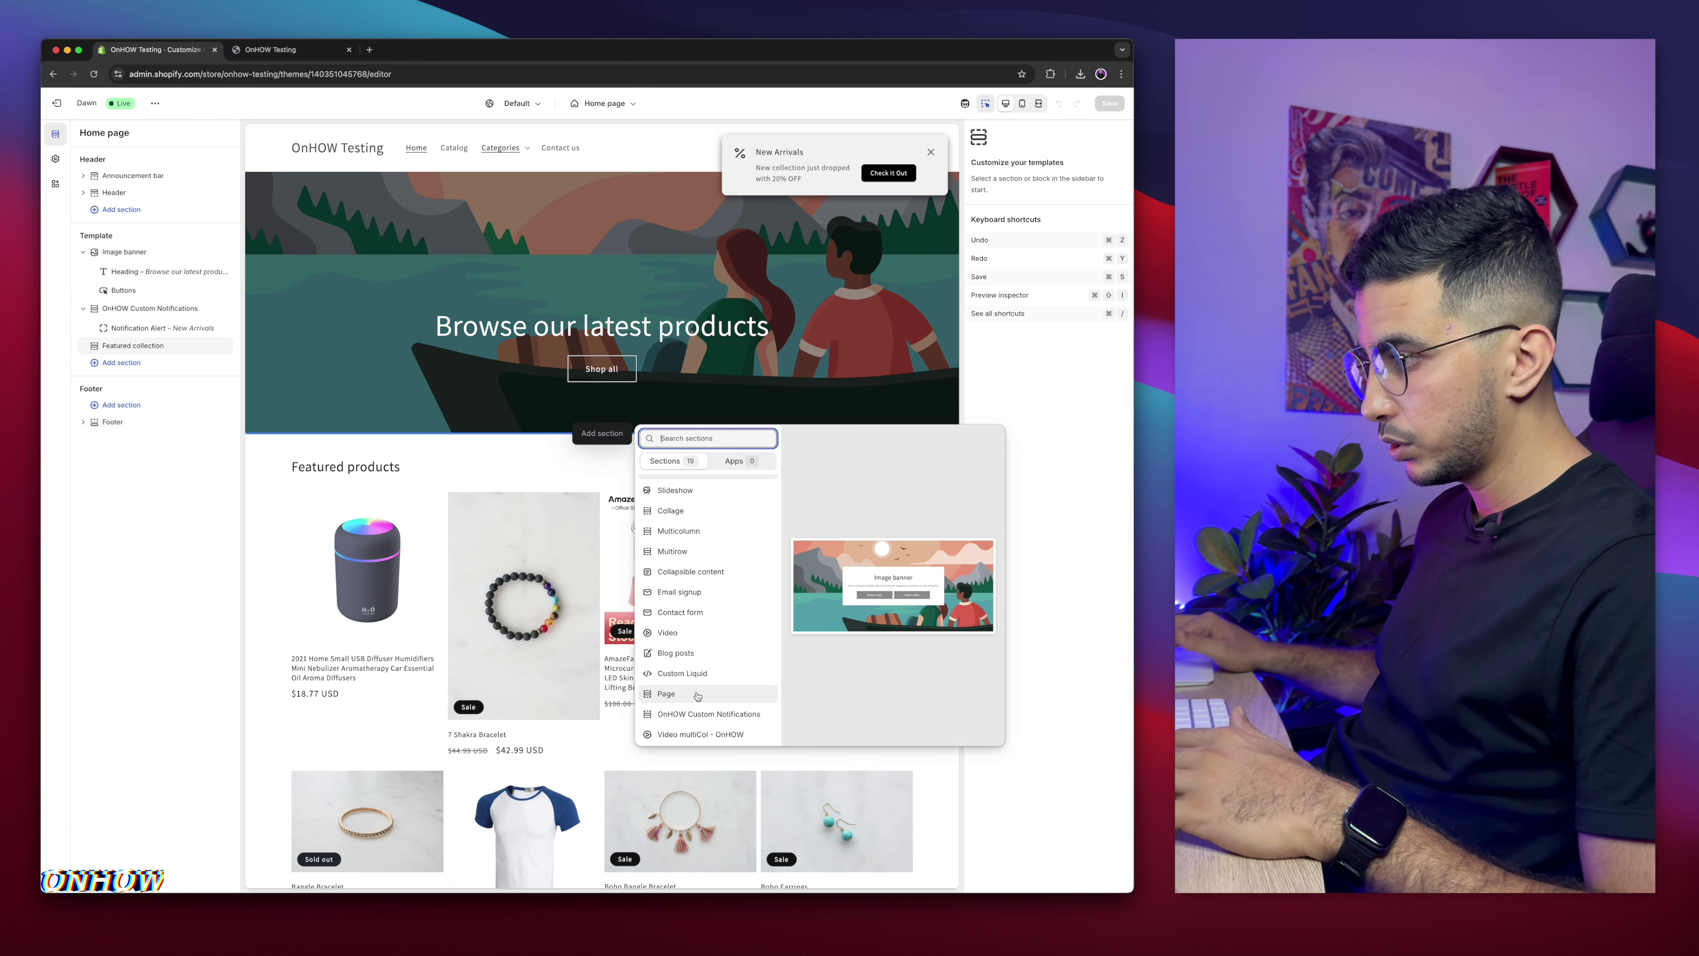
pyautogui.click(700, 734)
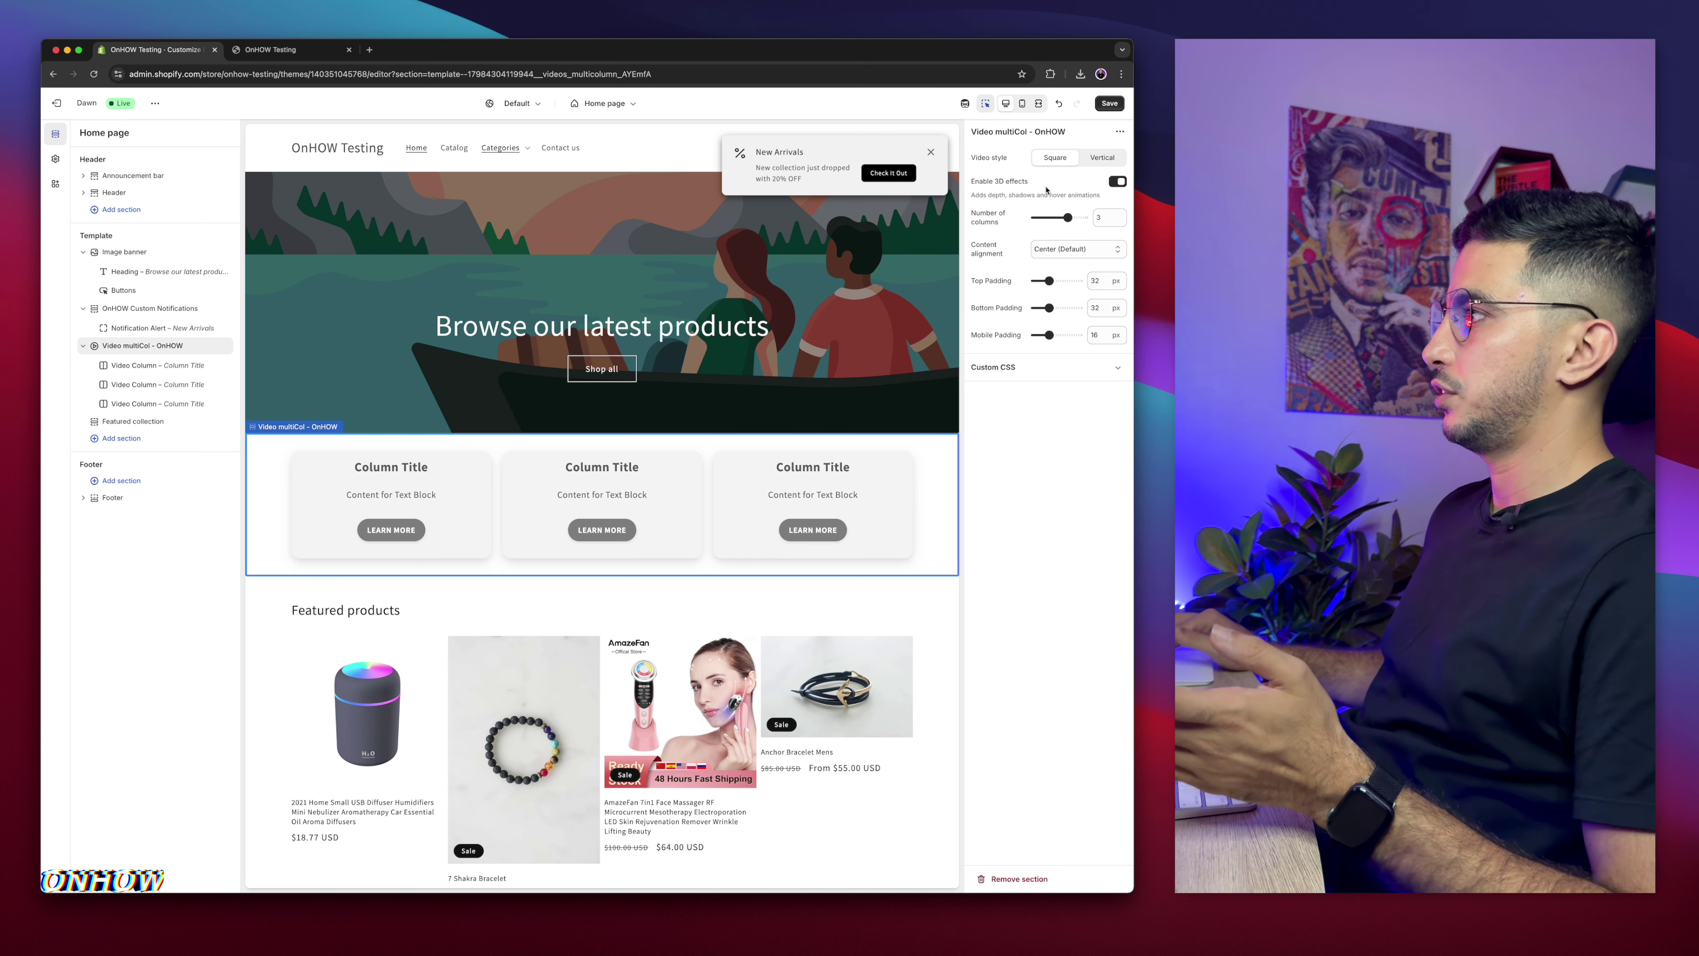
# Step: Turn the video section's 3D effects off and back on to compare how the column cards look
pyautogui.click(1116, 182)
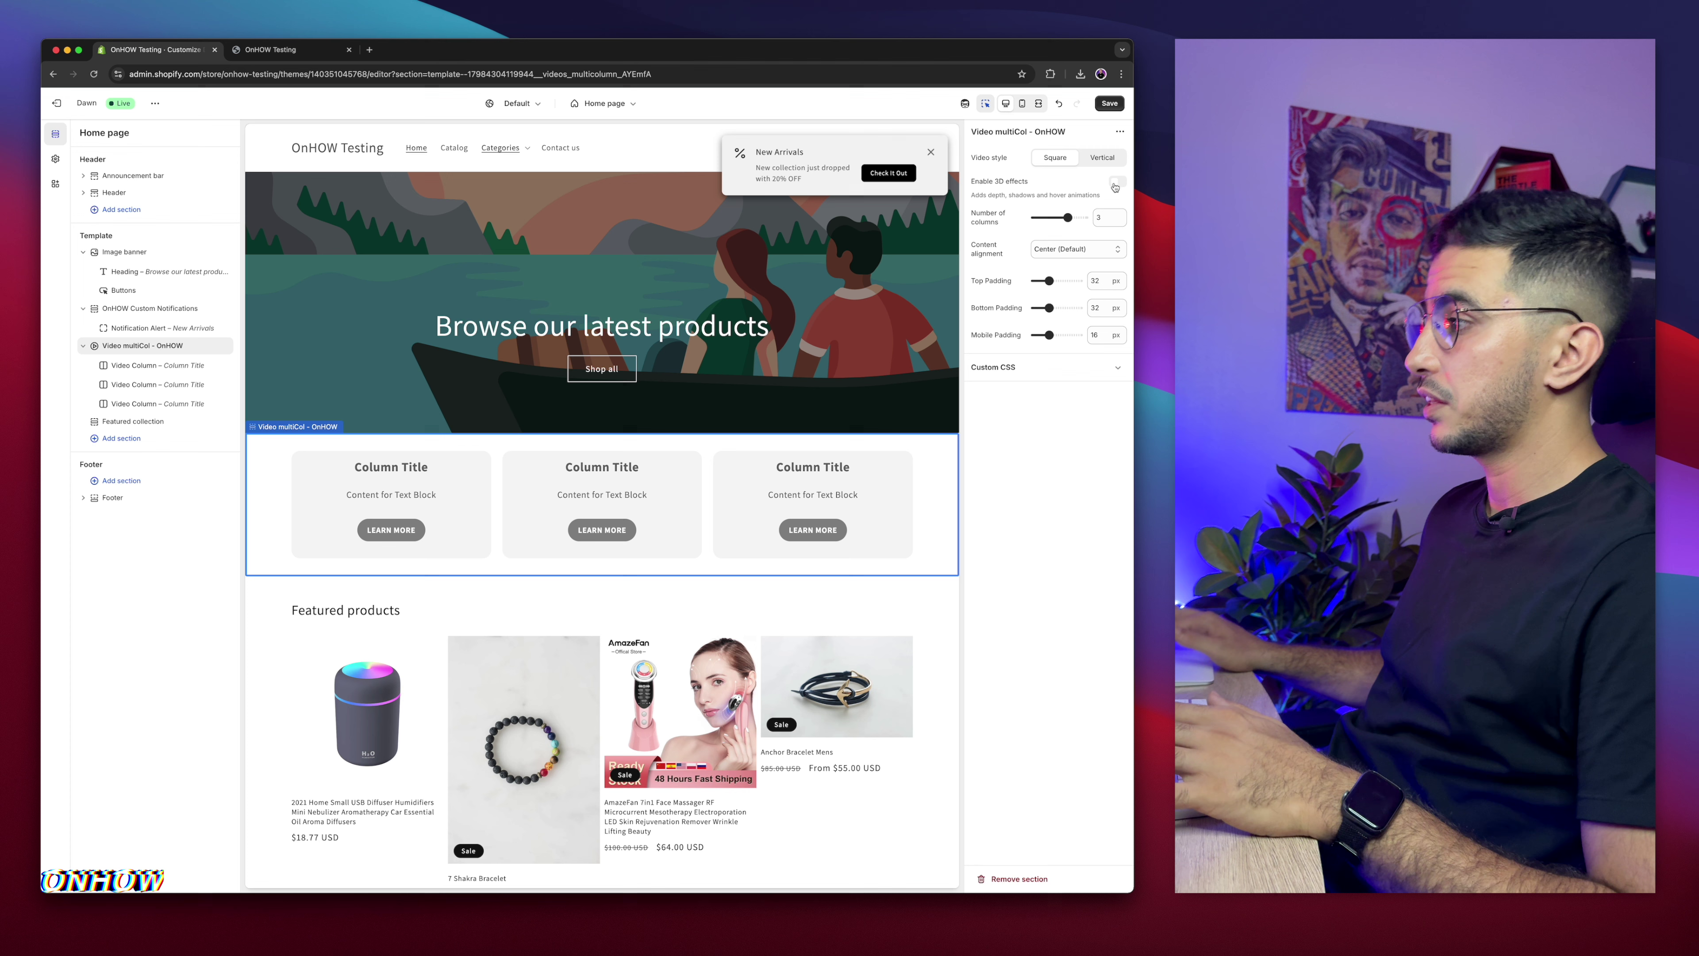
pyautogui.click(1115, 186)
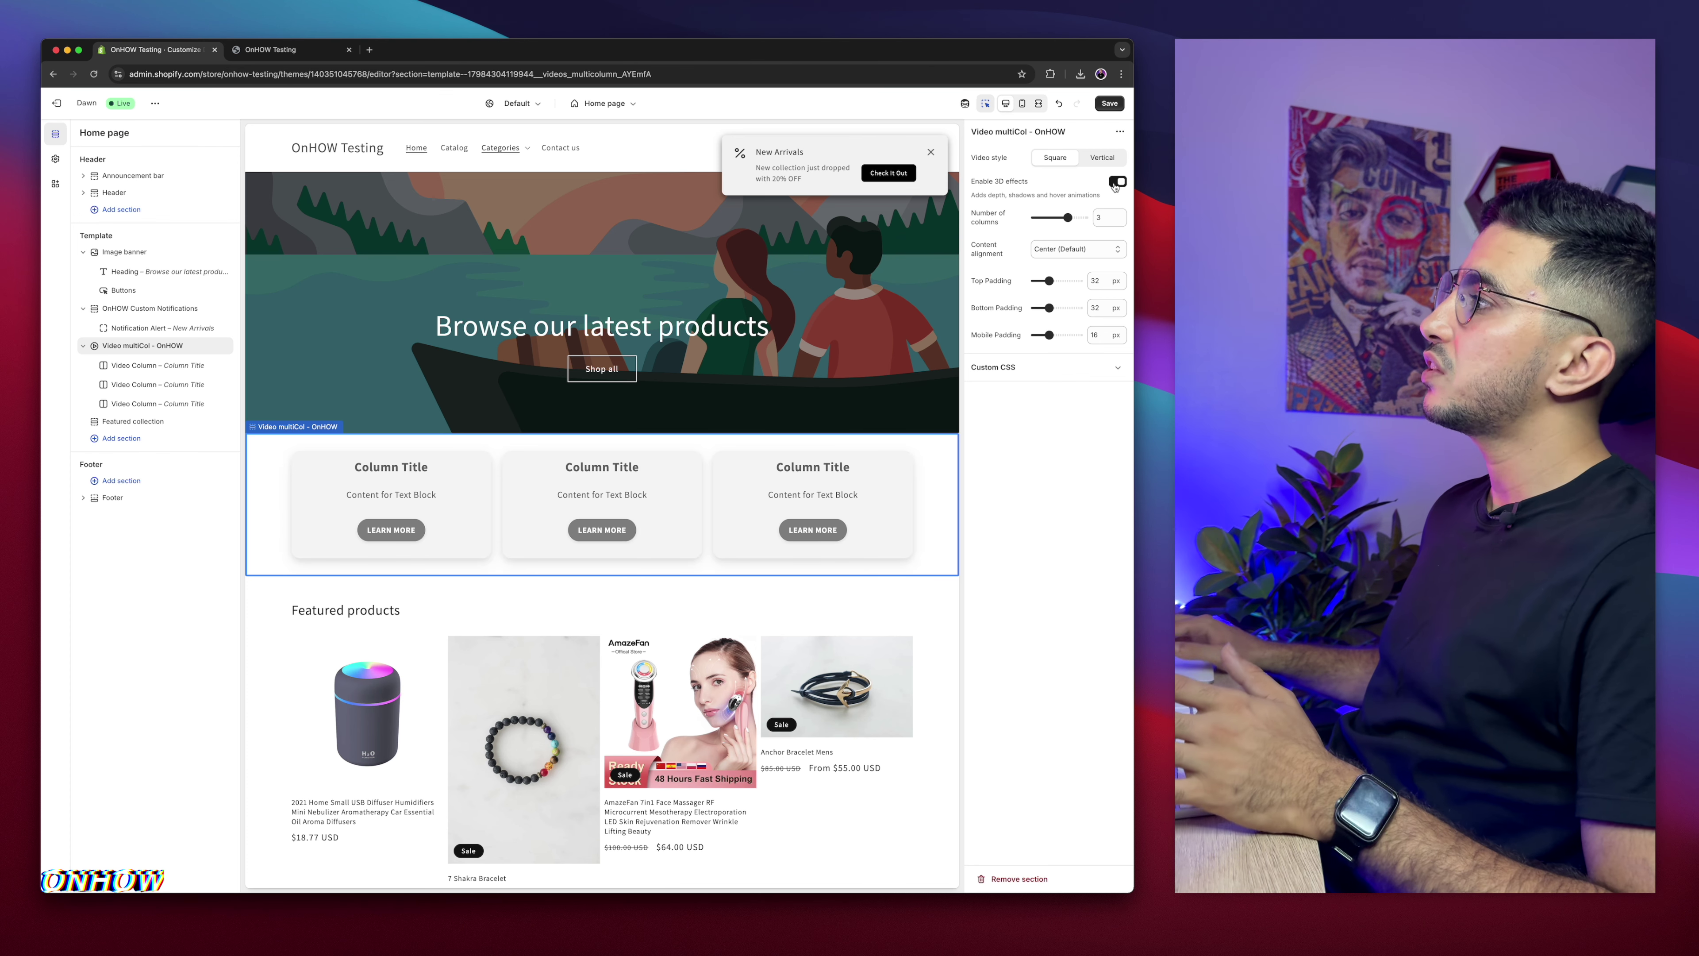
pyautogui.click(1115, 187)
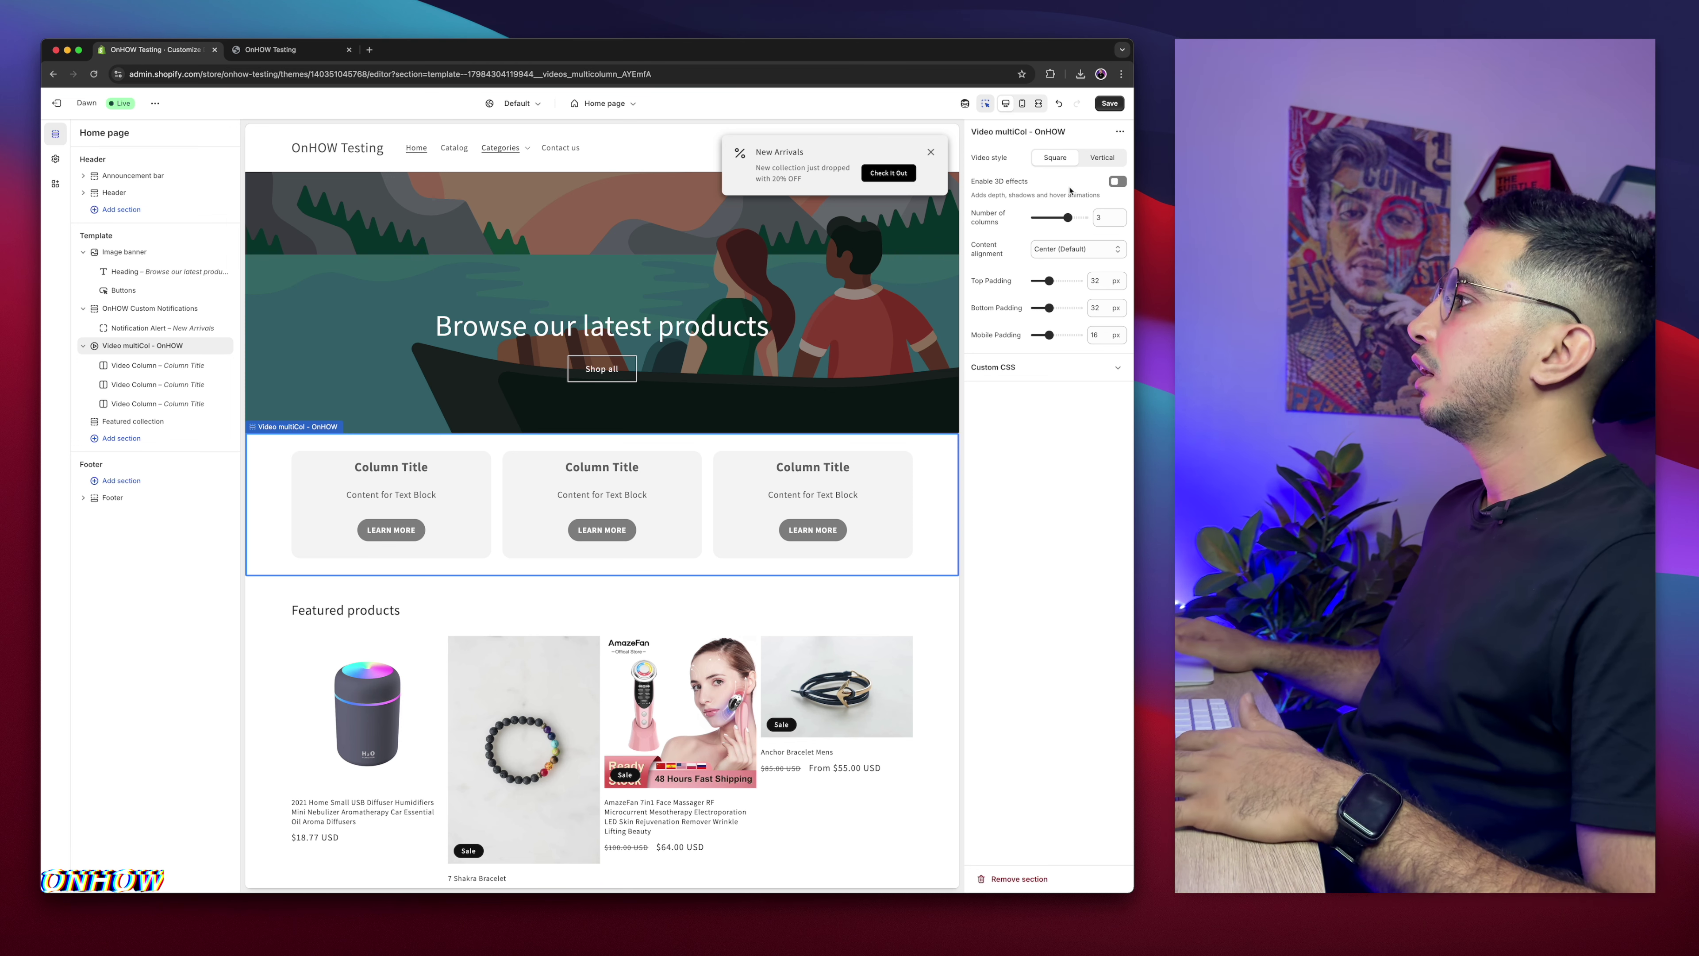
pyautogui.click(1117, 182)
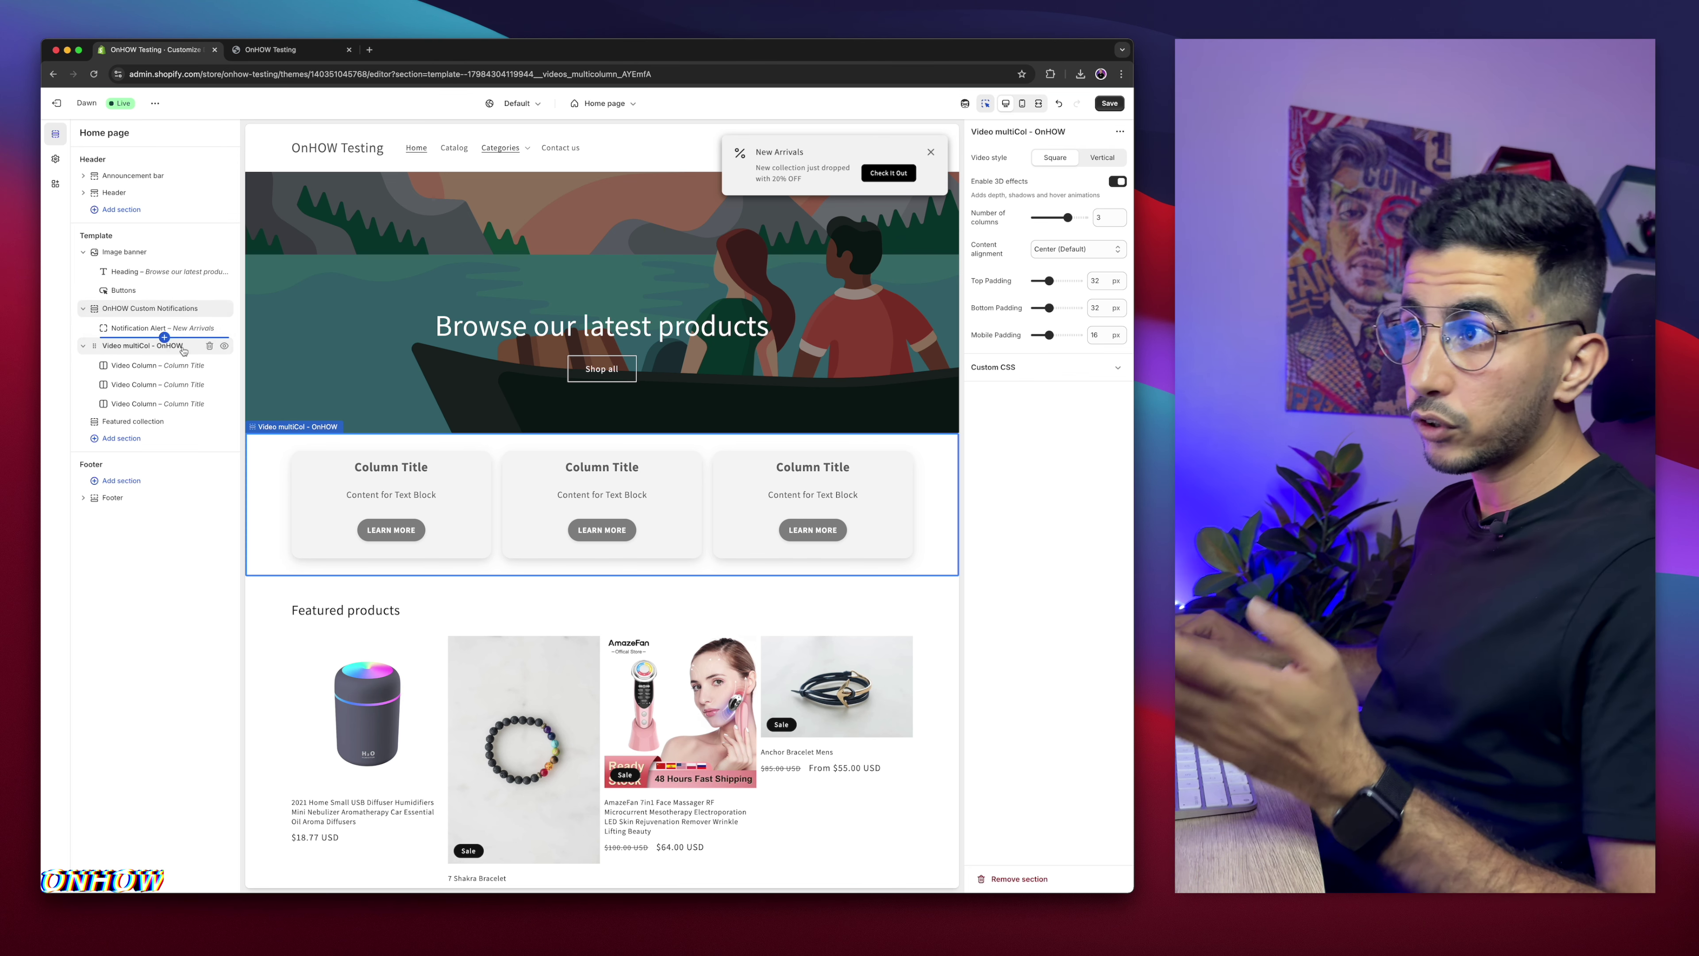
# Step: Set the video section's number of columns to 4 and add a fourth Video Column block
pyautogui.moveTo(167, 359)
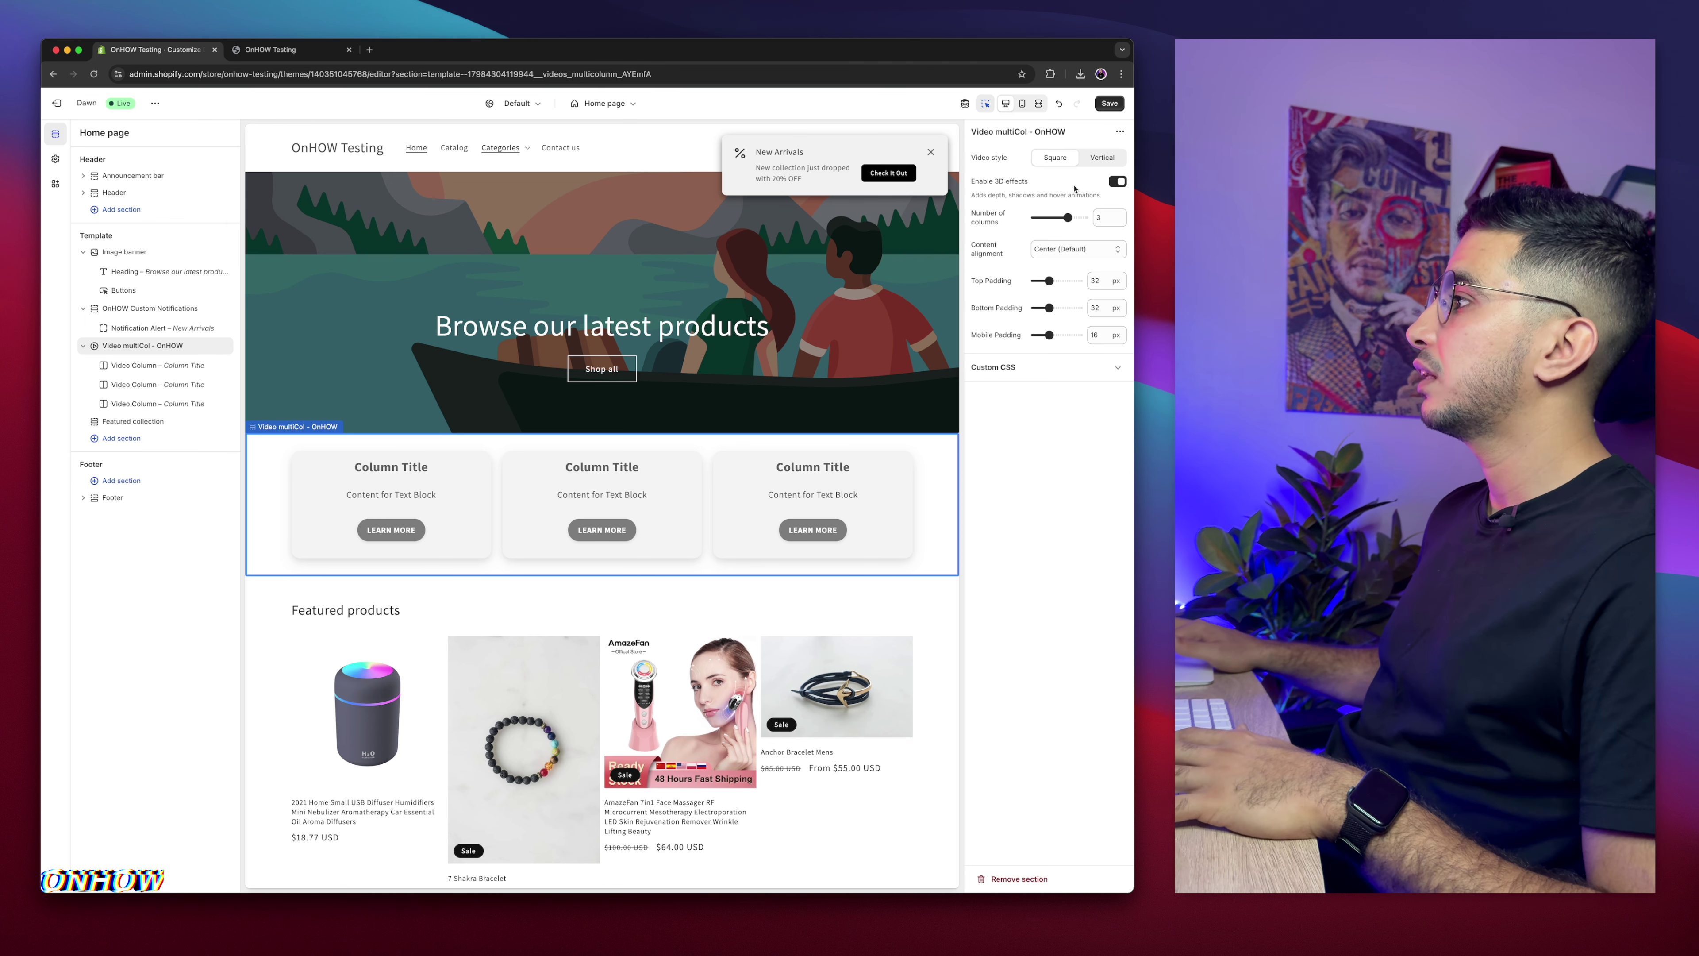
pyautogui.moveTo(972, 214); pyautogui.dragTo(1088, 218)
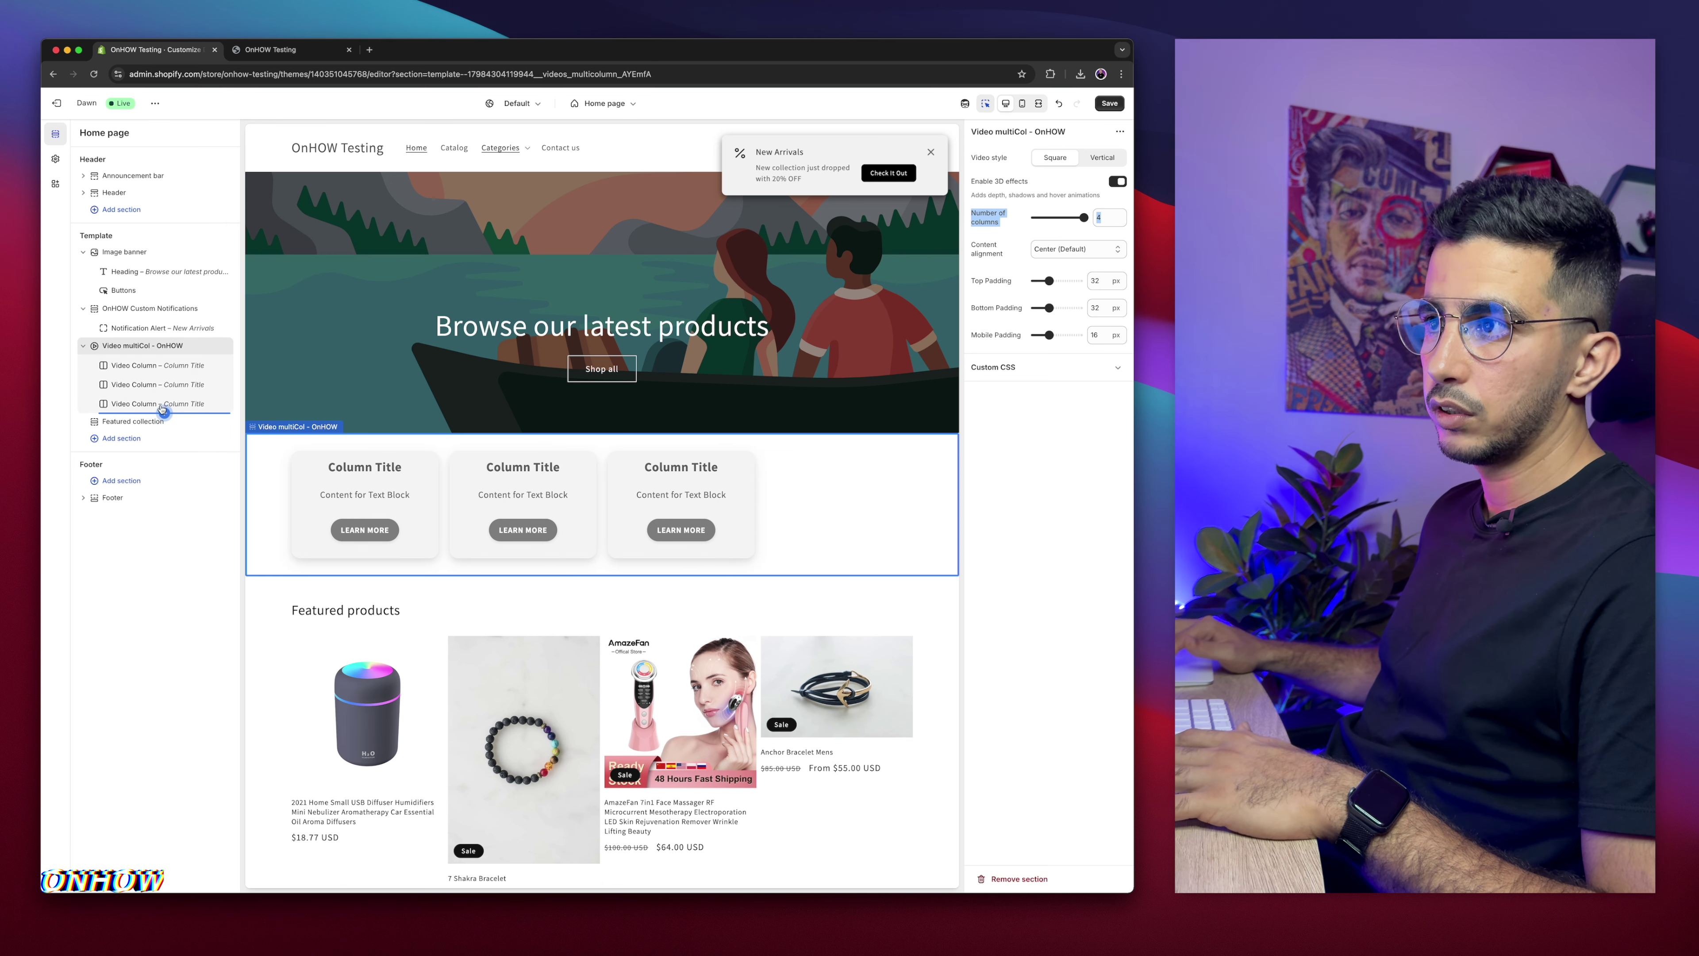
pyautogui.click(161, 410)
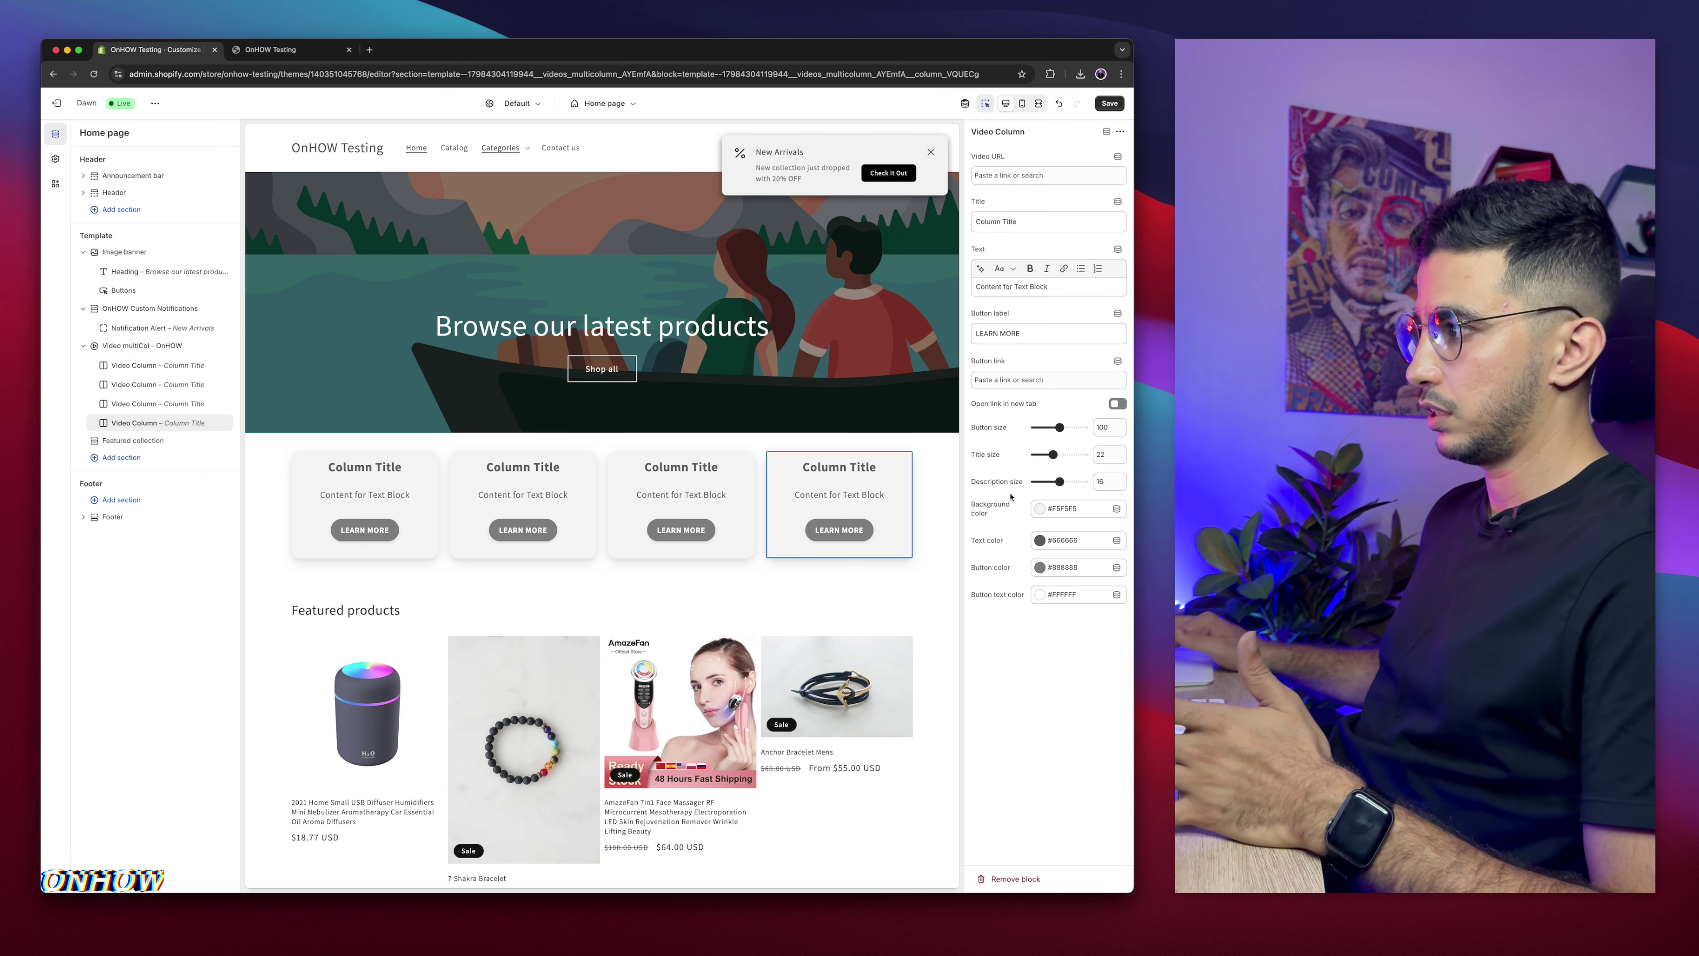
# Step: Remove the fourth Video Column block and set the video section's number of columns to 3
pyautogui.click(209, 422)
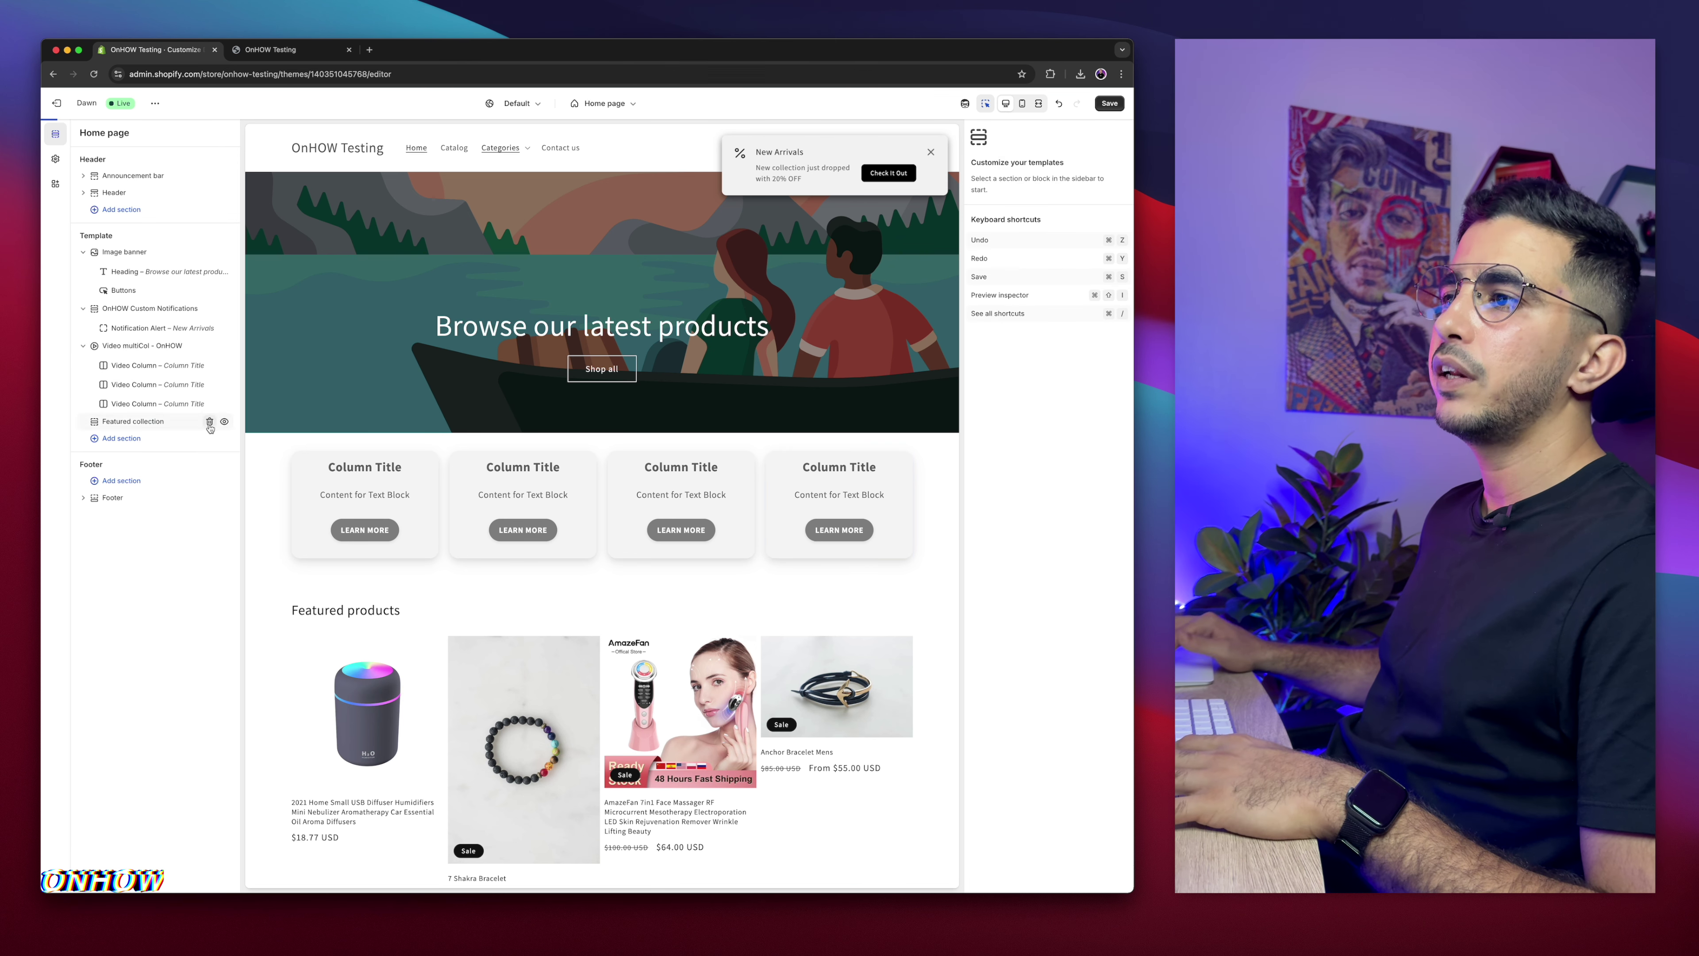
pyautogui.click(170, 365)
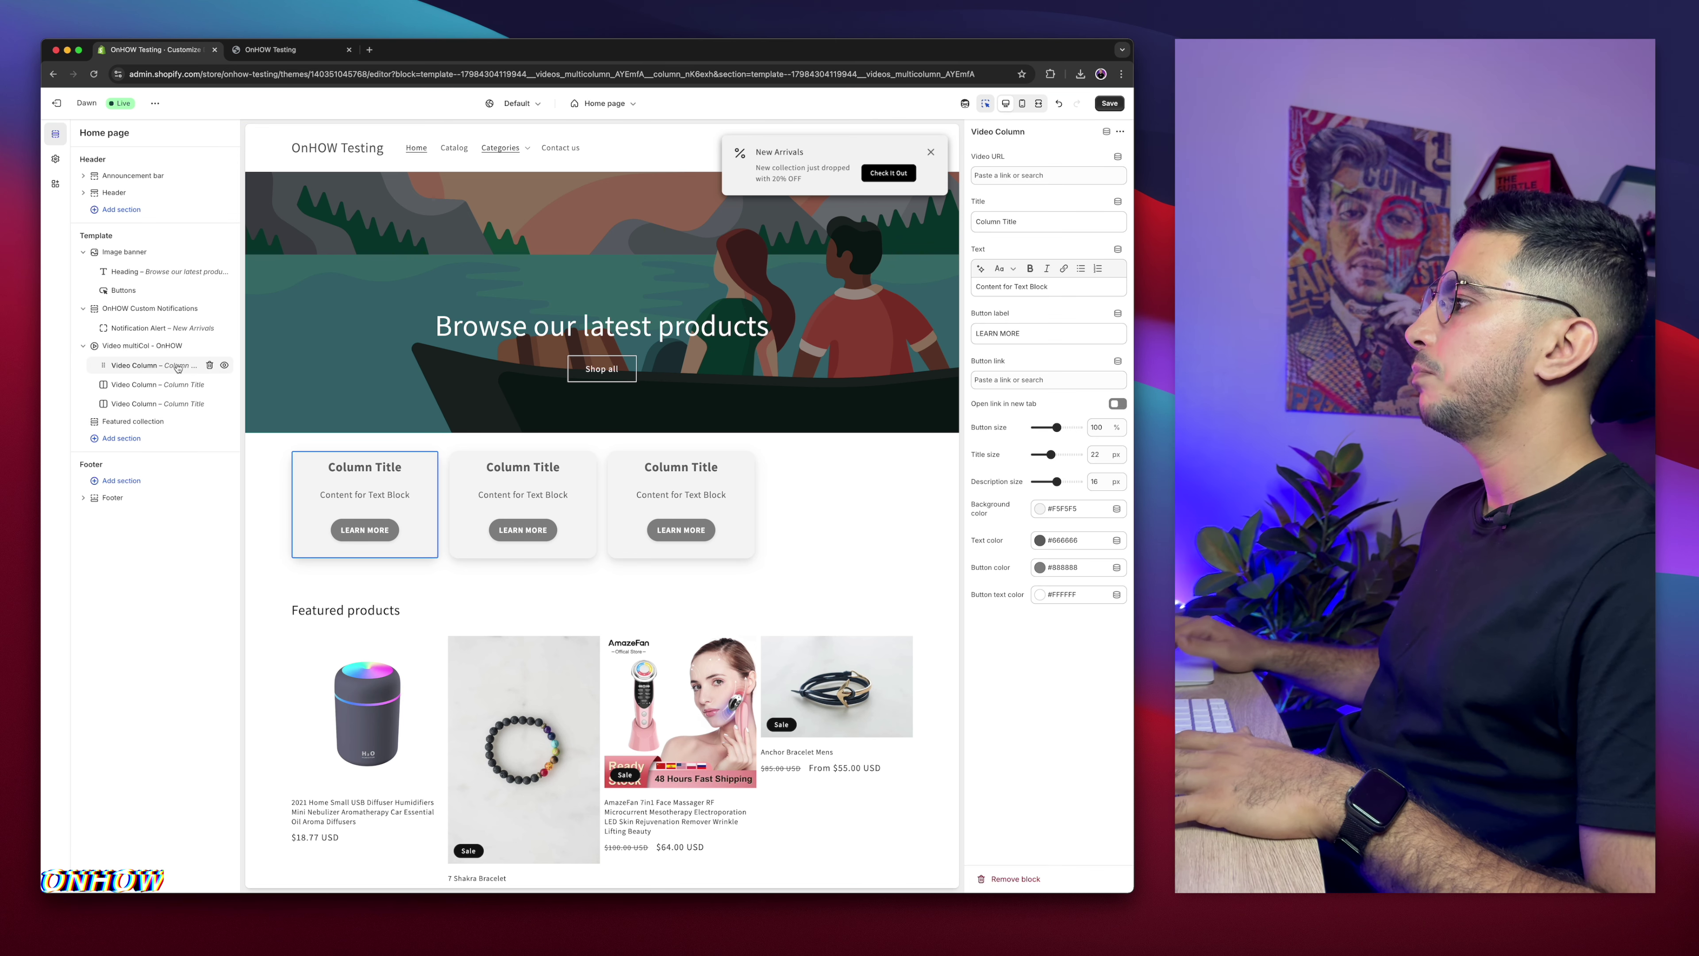
pyautogui.click(165, 347)
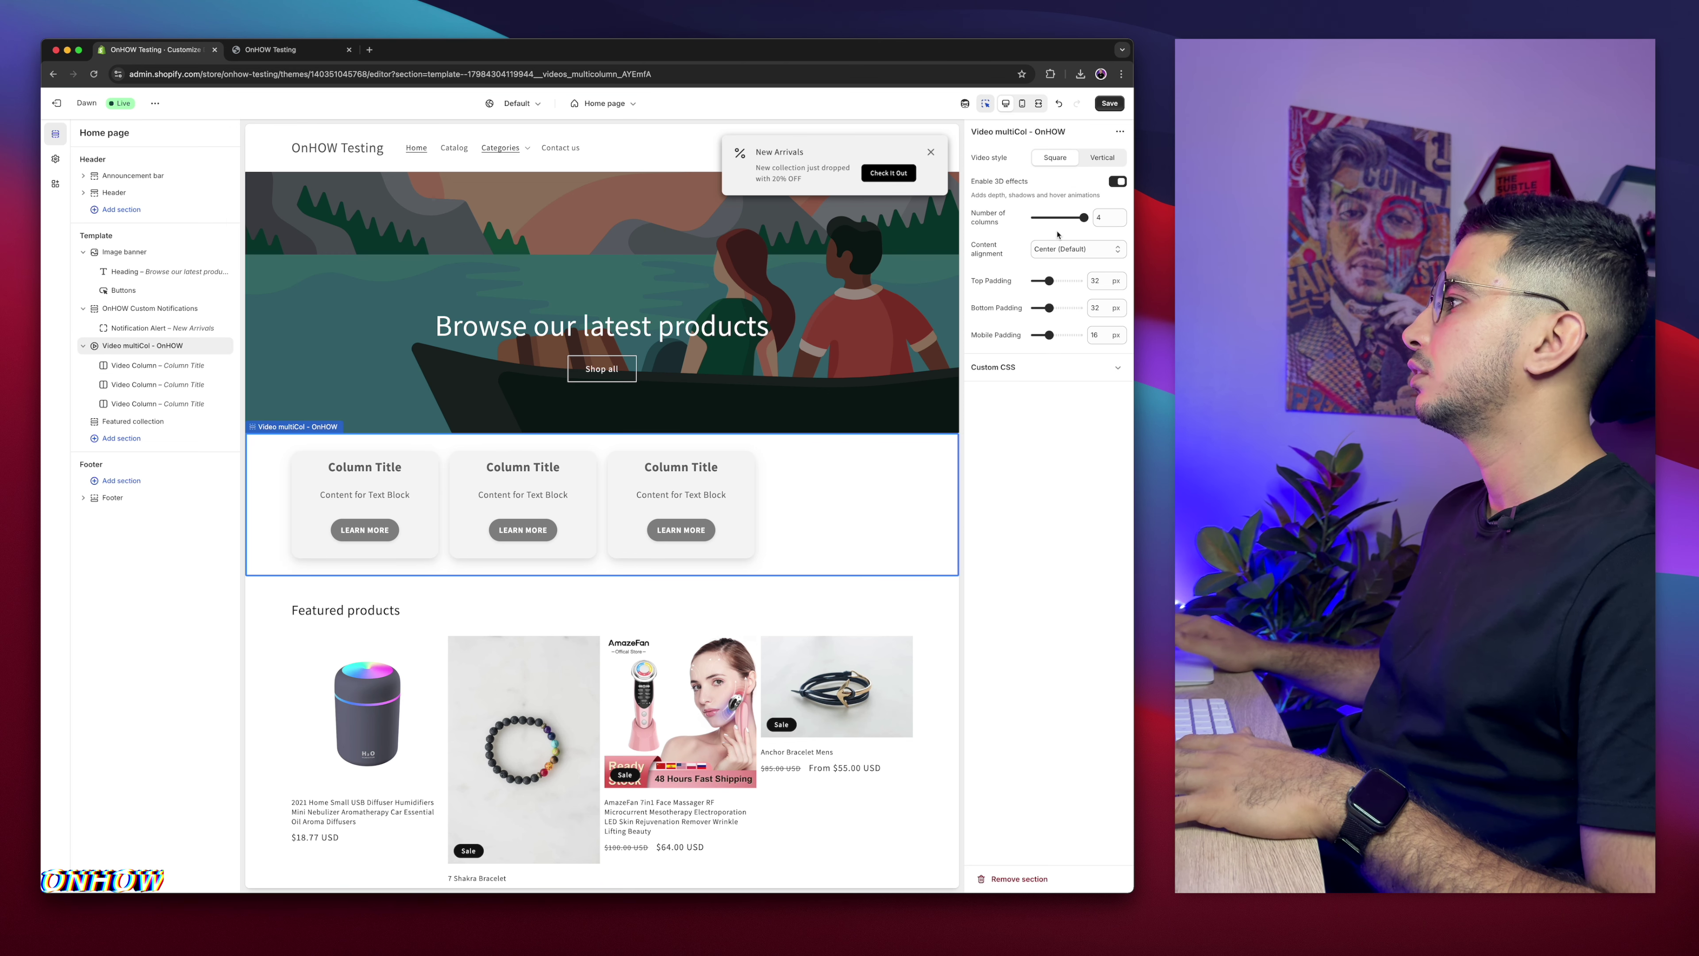
pyautogui.moveTo(1083, 216); pyautogui.dragTo(1068, 217)
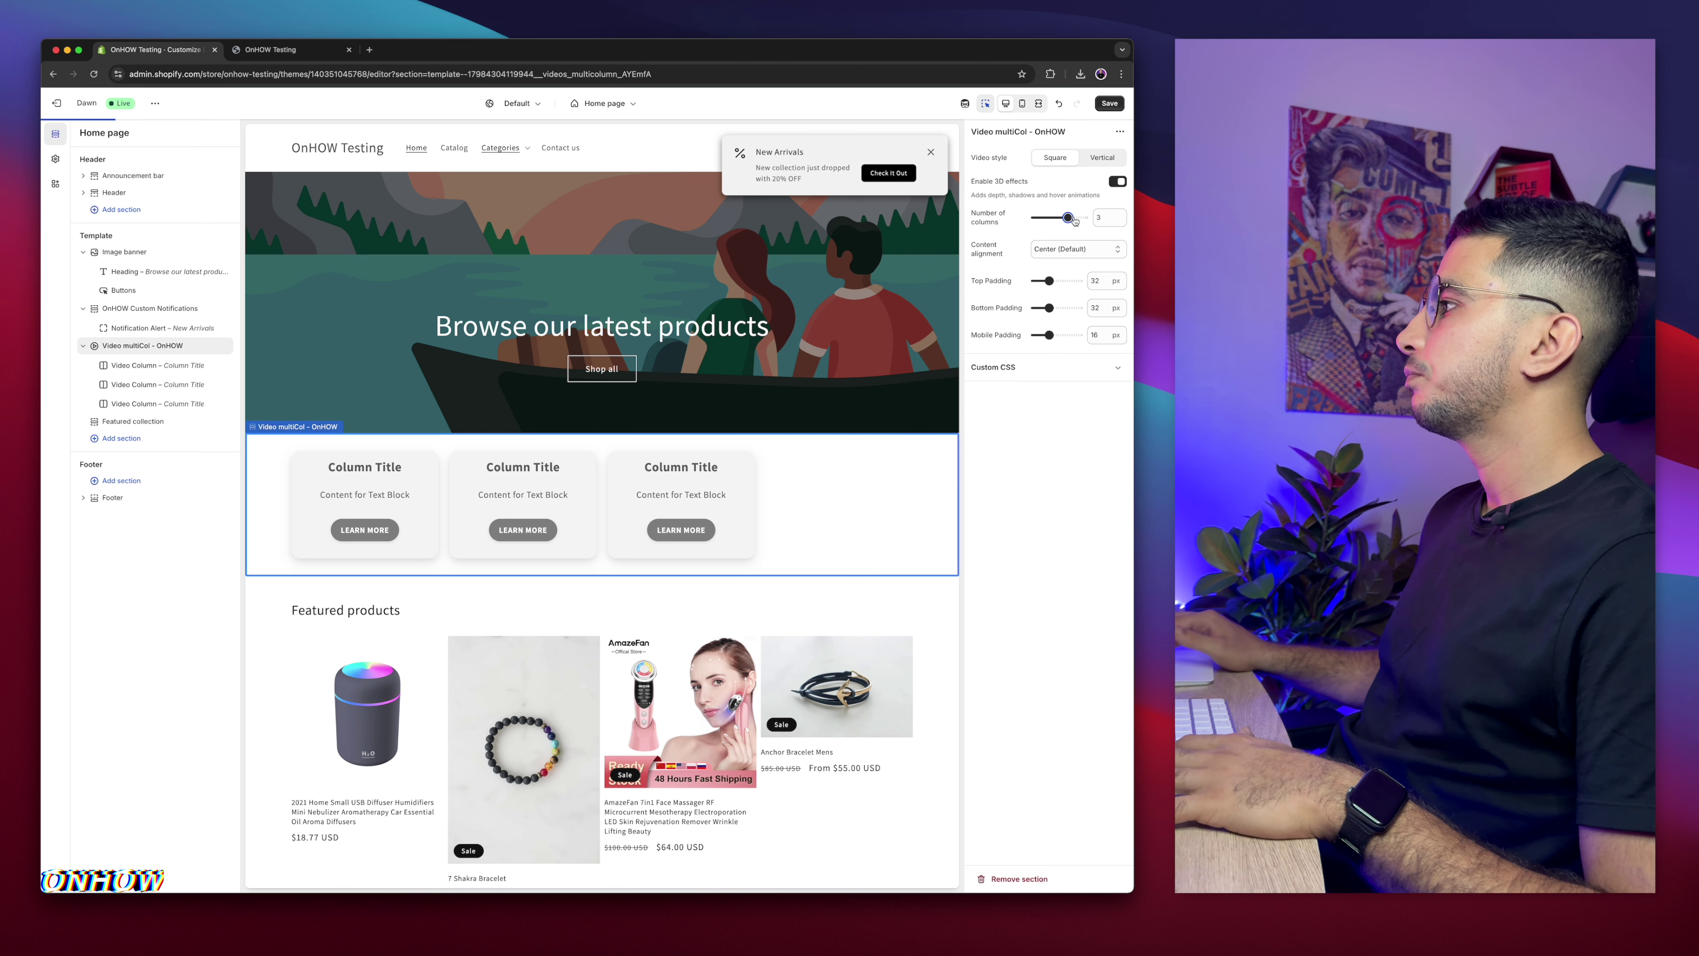
# Step: Copy the link of the room-window MP4 from the store admin's content files, opened in a new browser tab
pyautogui.click(153, 366)
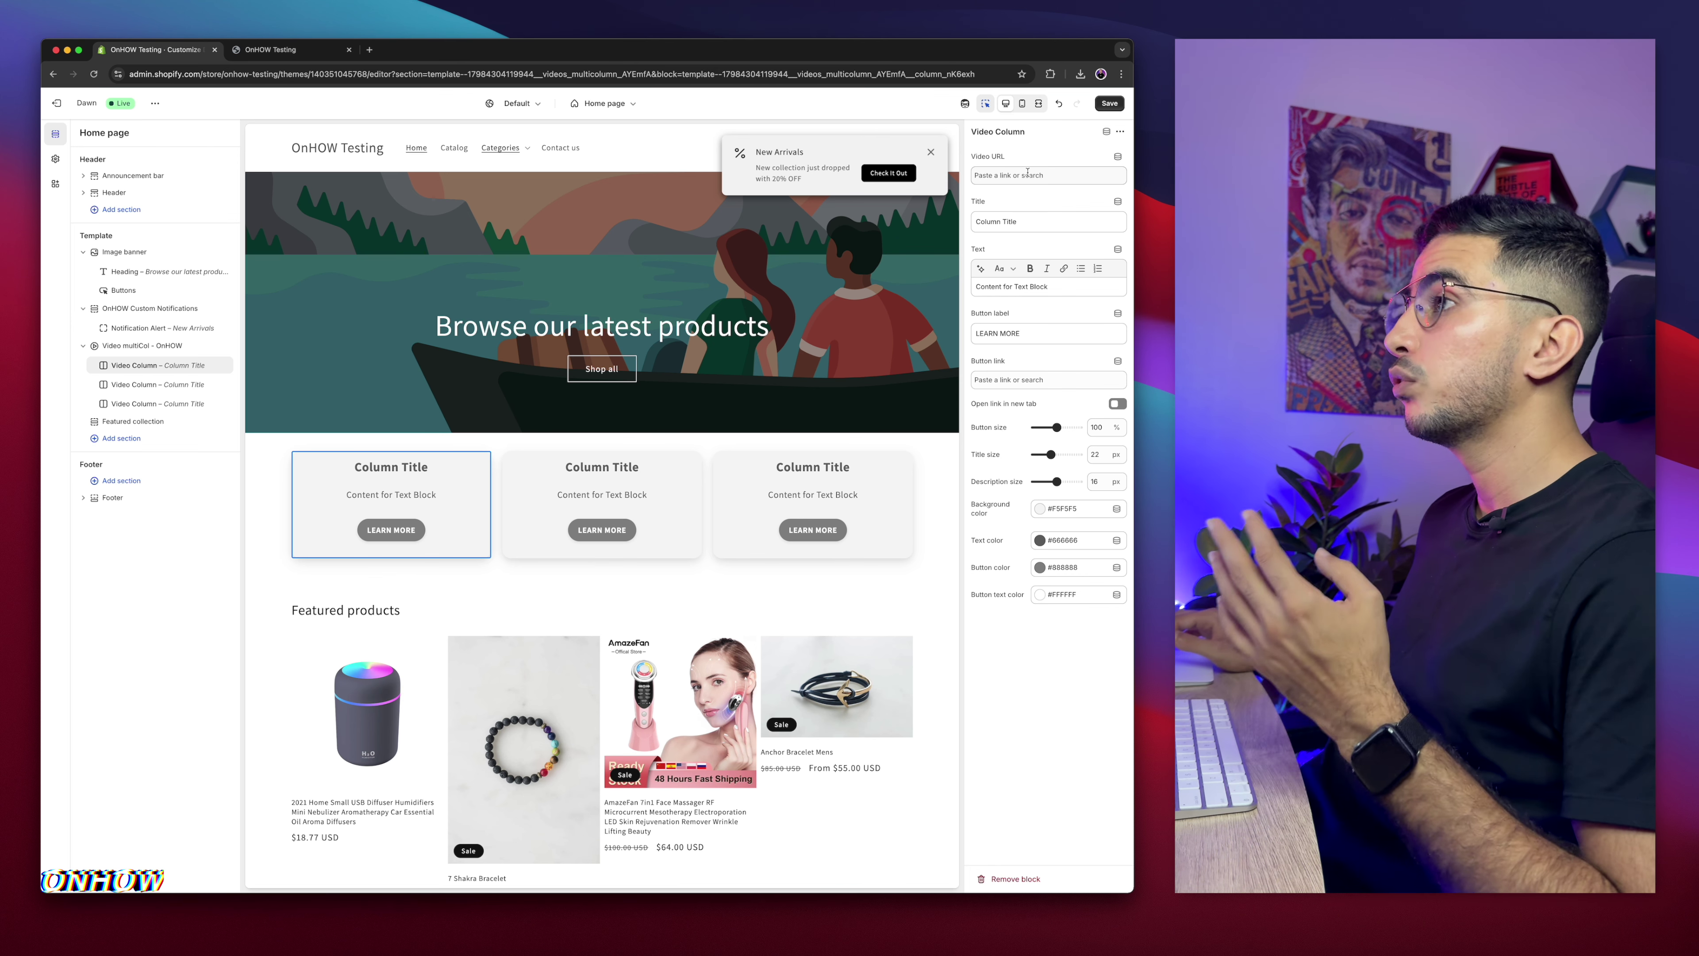
pyautogui.click(370, 50)
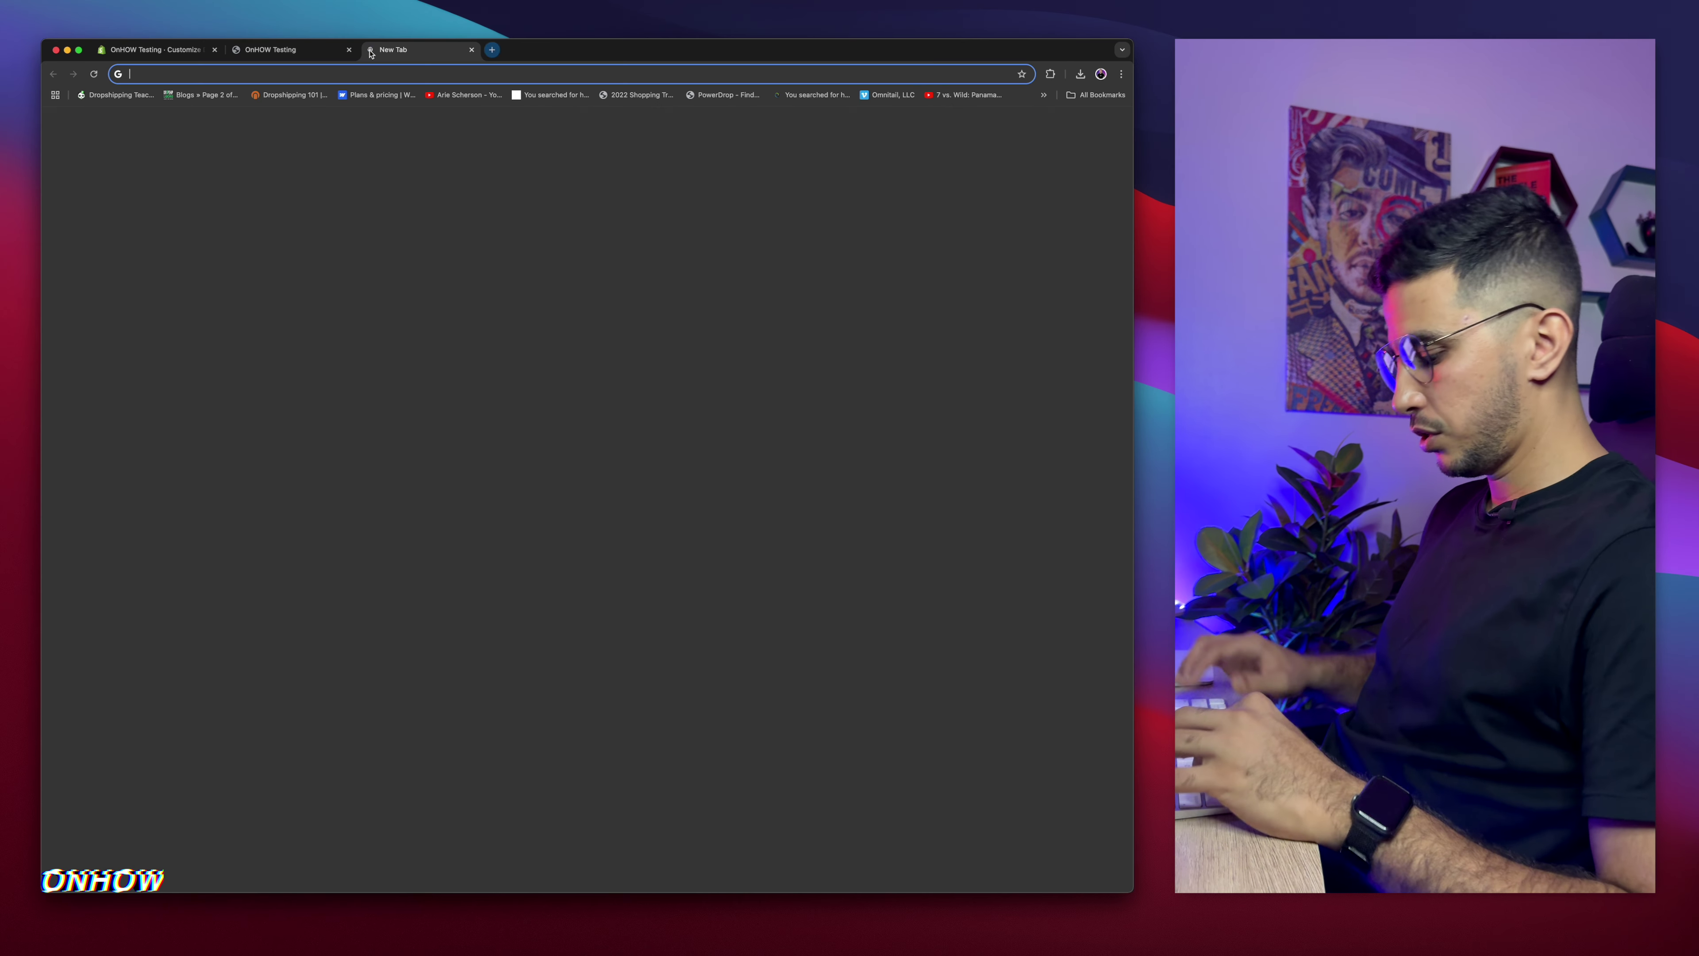
pyautogui.write('admin.shopify.com/store/onhow-testing/themes')
pyautogui.press('Return')
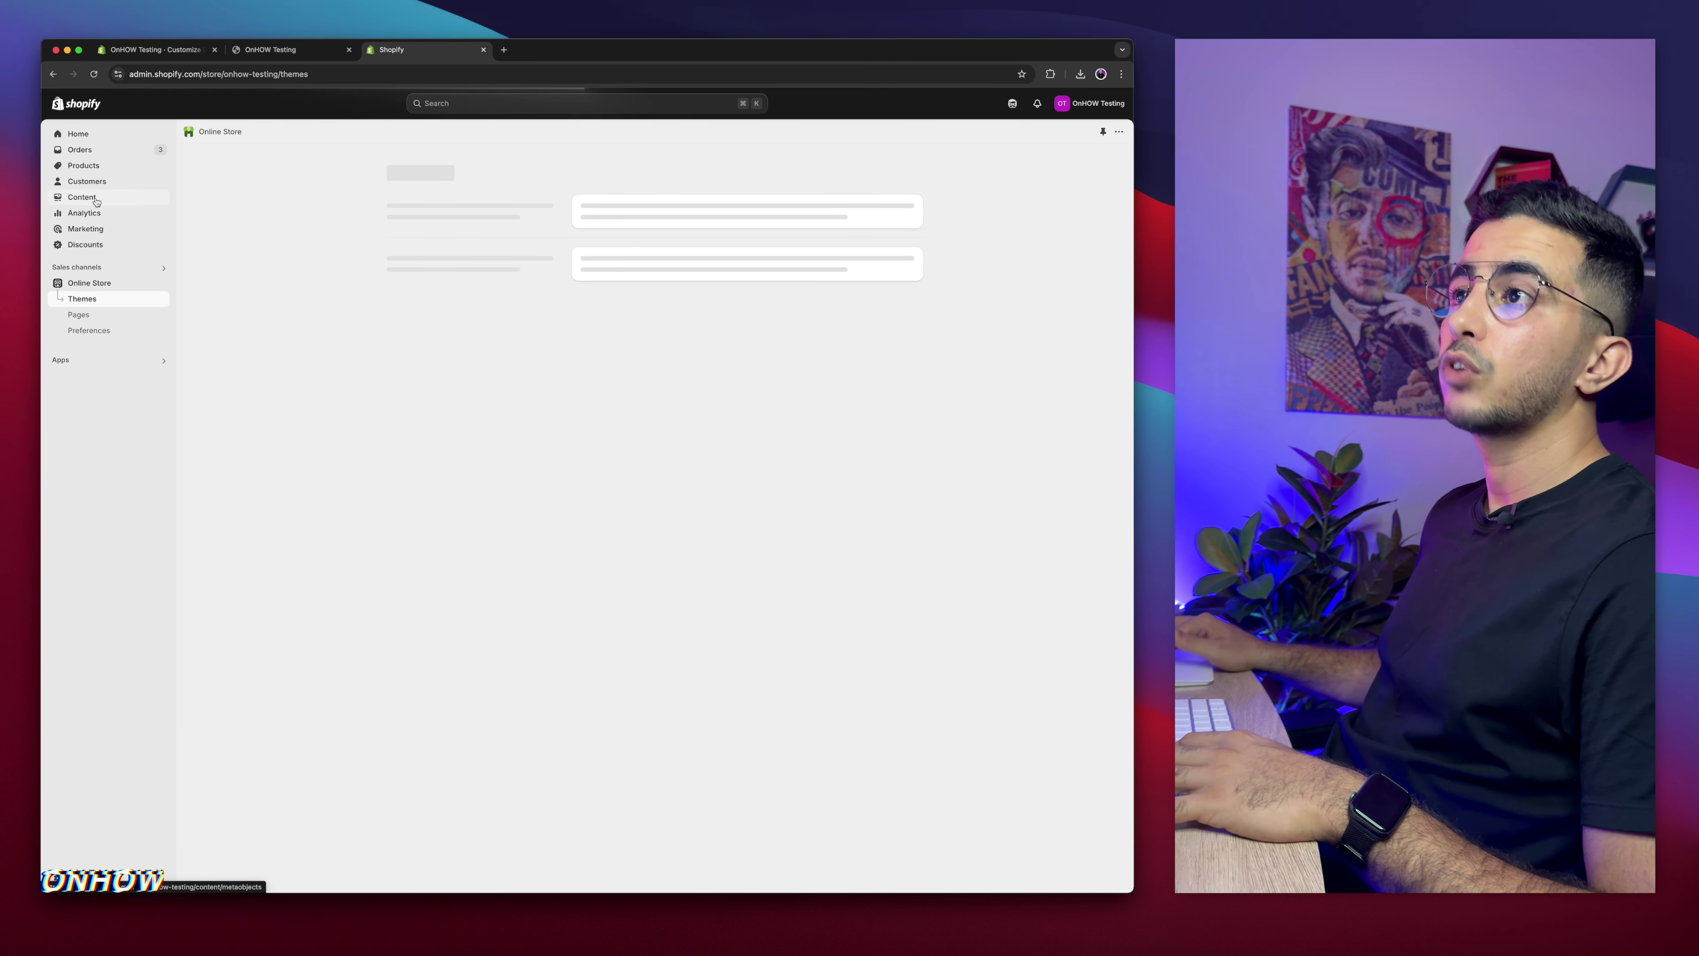
pyautogui.click(83, 197)
pyautogui.click(76, 229)
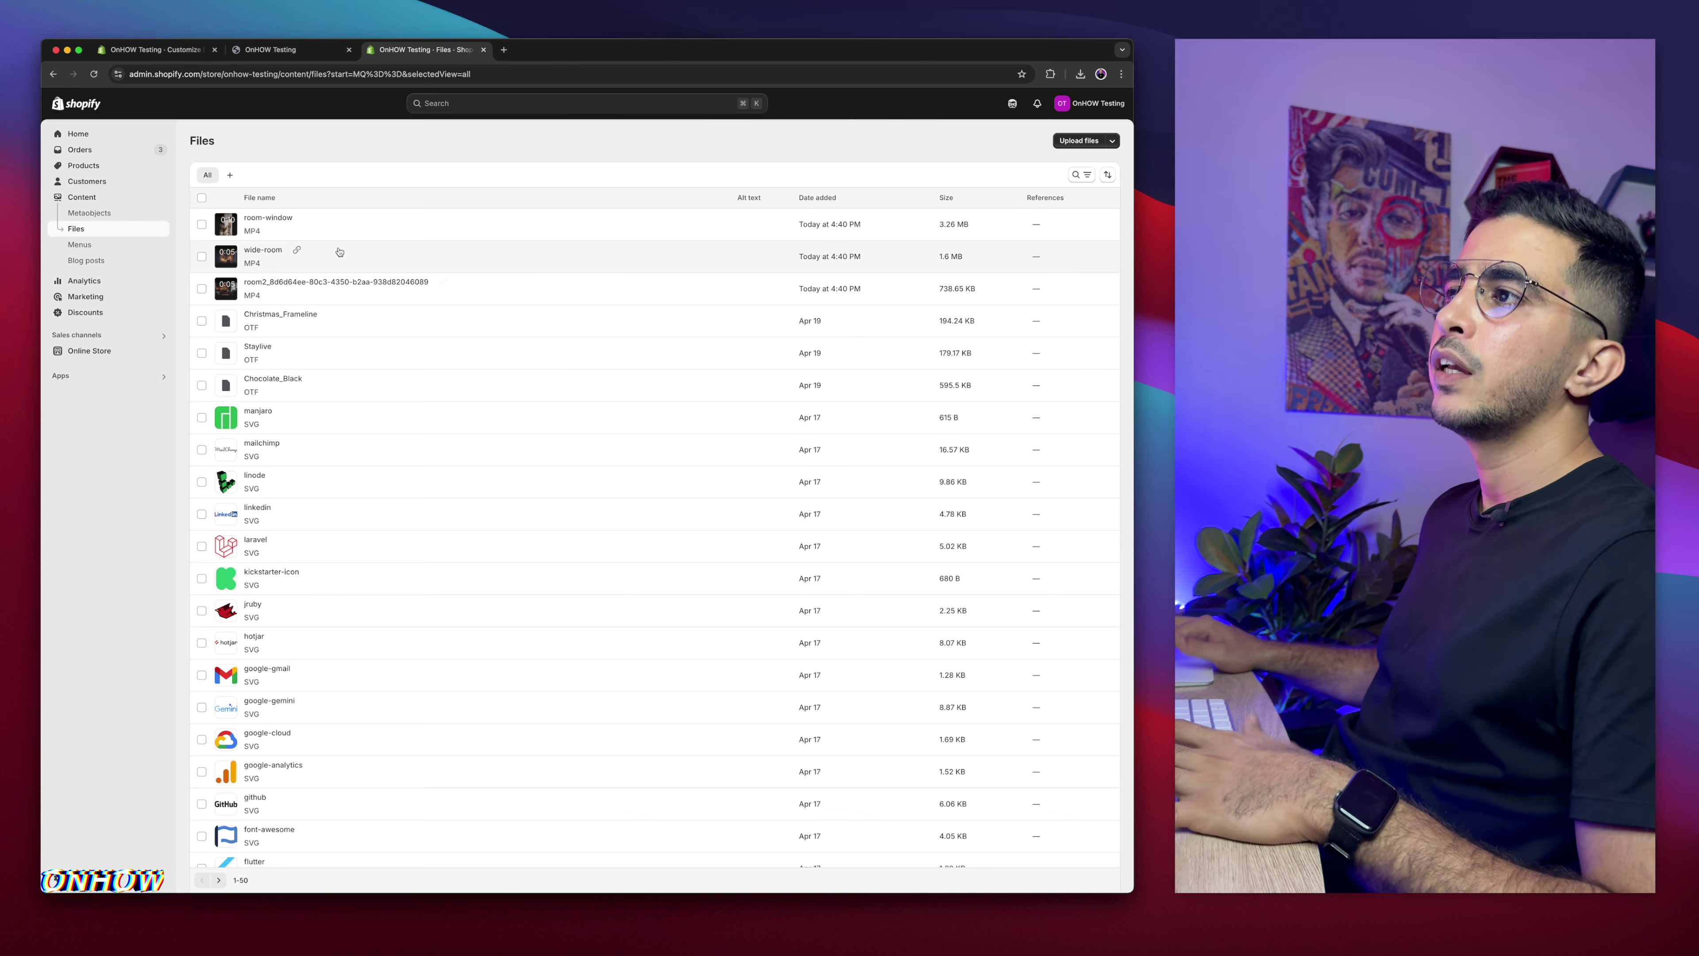
pyautogui.moveTo(309, 221)
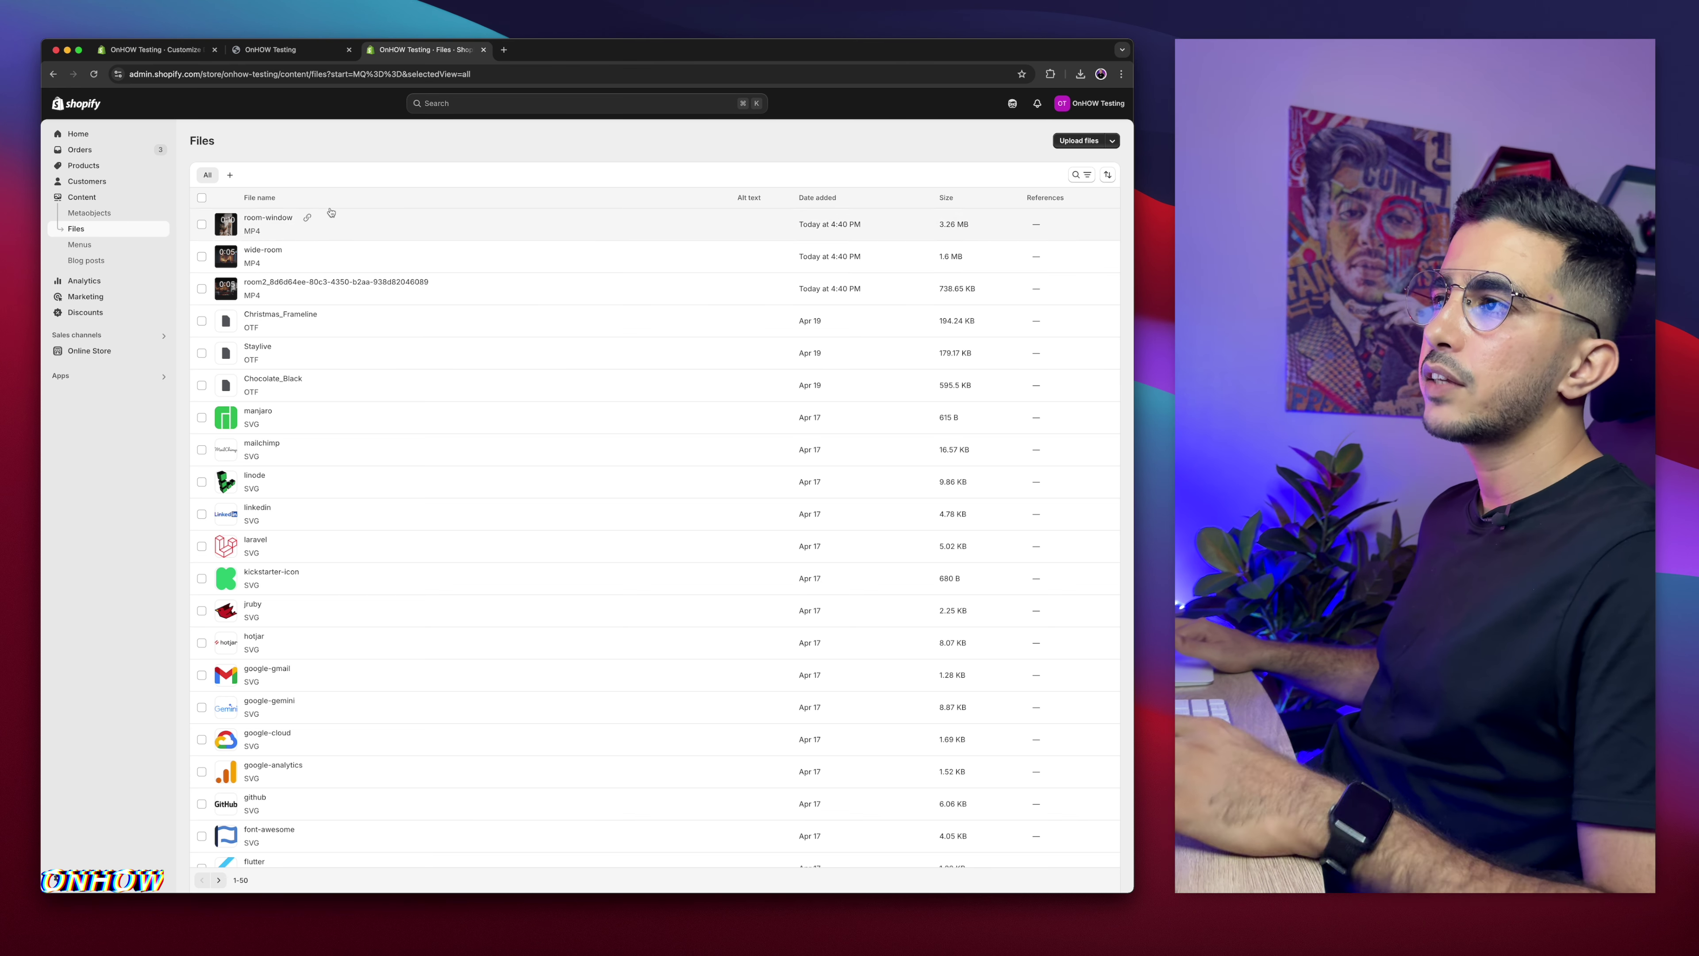
pyautogui.click(307, 220)
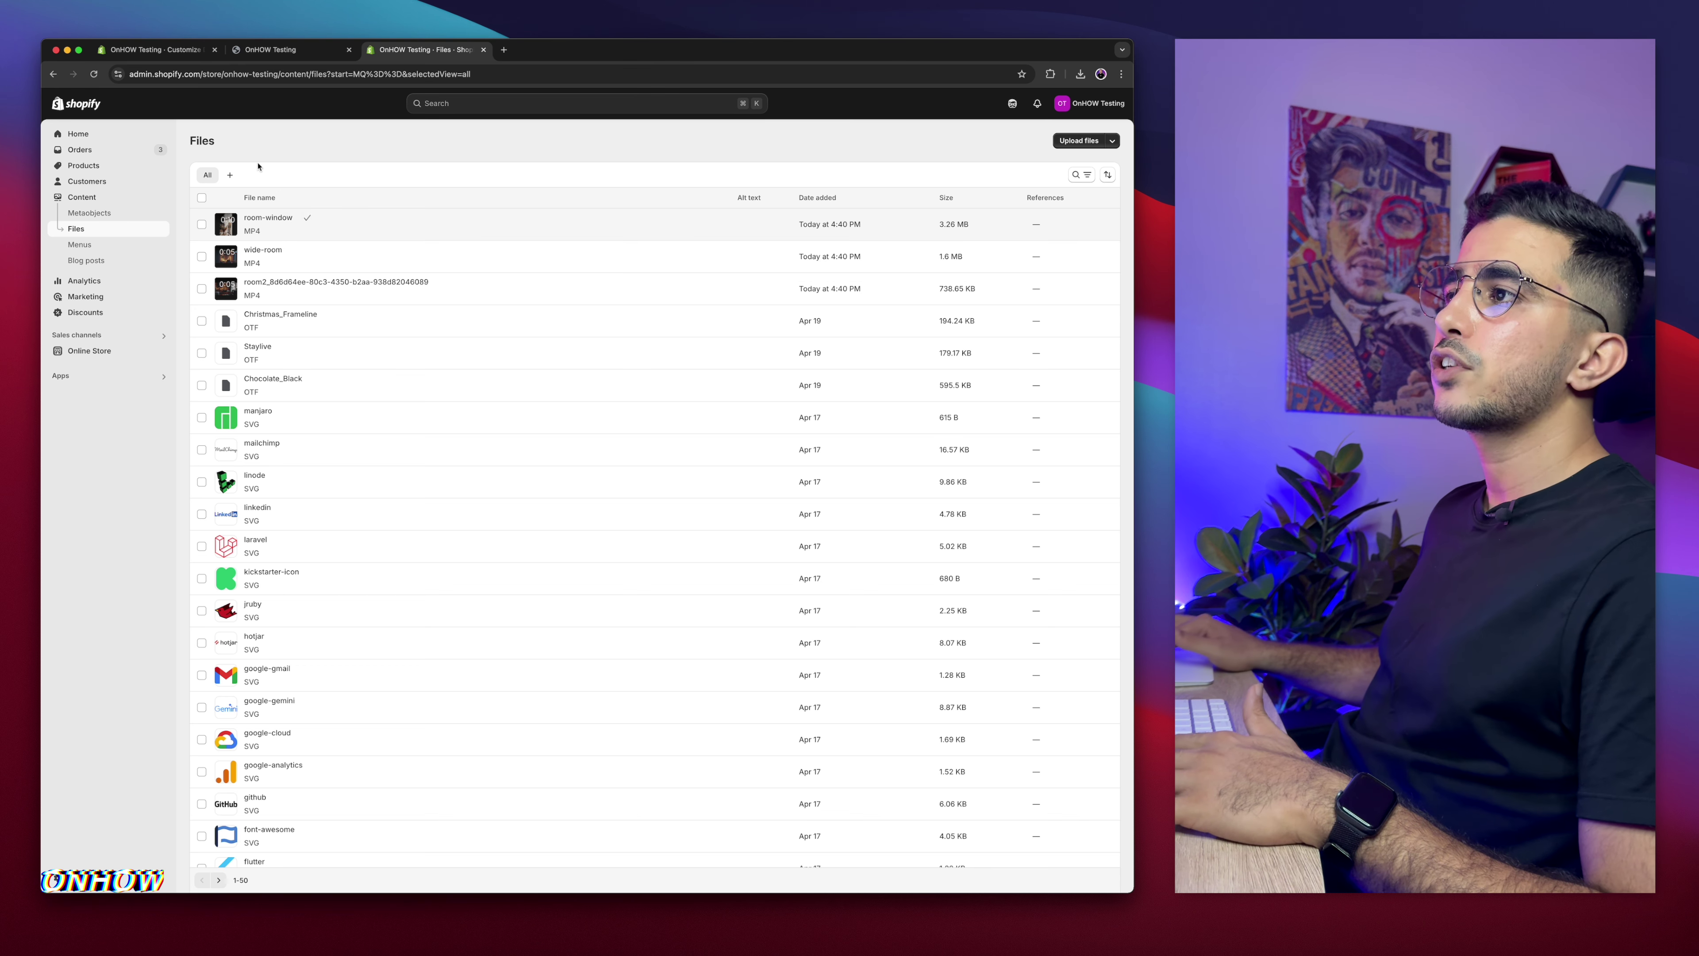
# Step: Set the first Video Column's video URL in the theme editor to the copied room-window link
pyautogui.click(182, 53)
pyautogui.click(1010, 175)
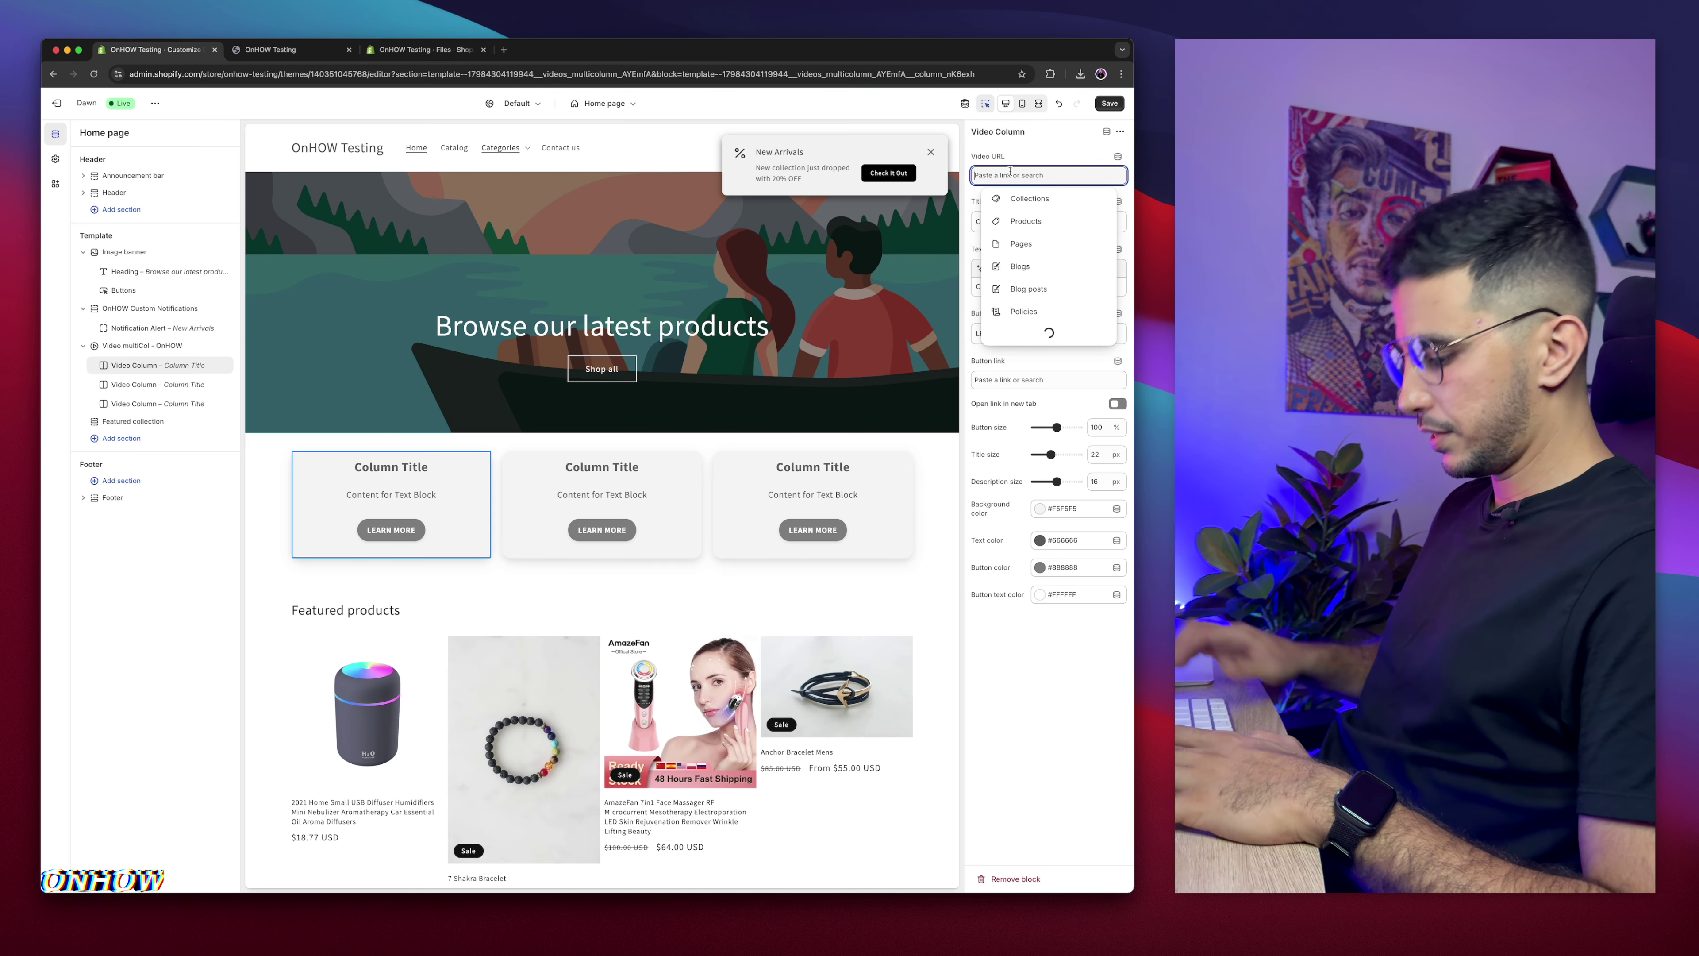
pyautogui.press('super+v')
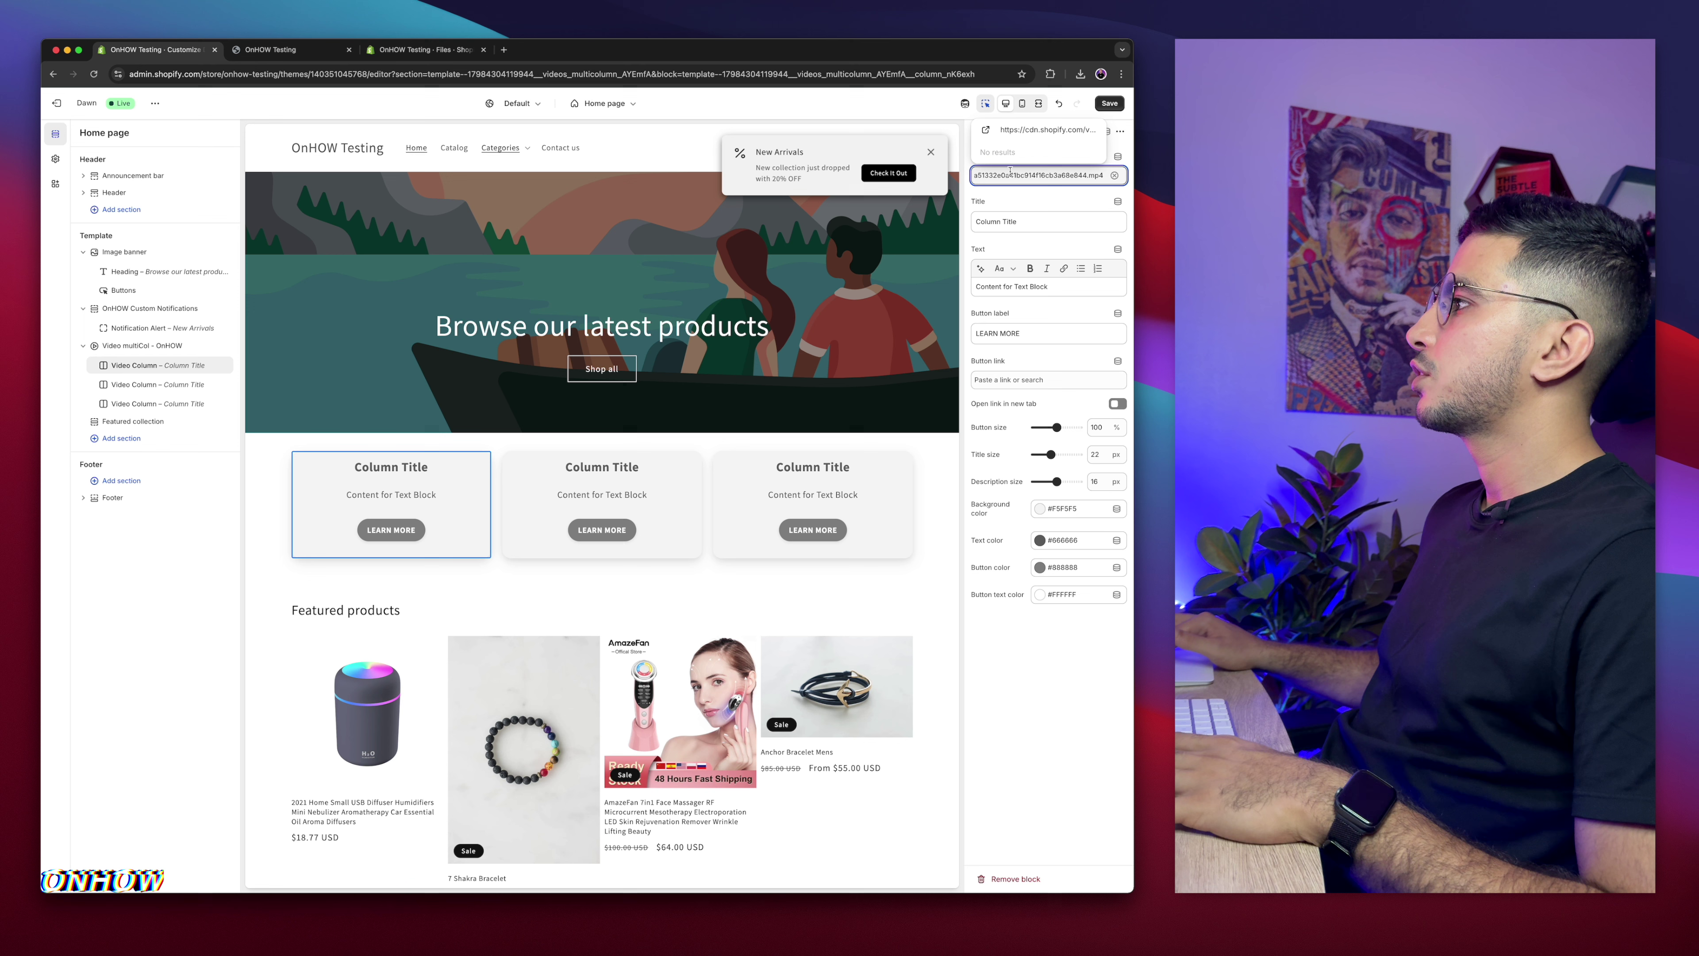
pyautogui.click(1027, 132)
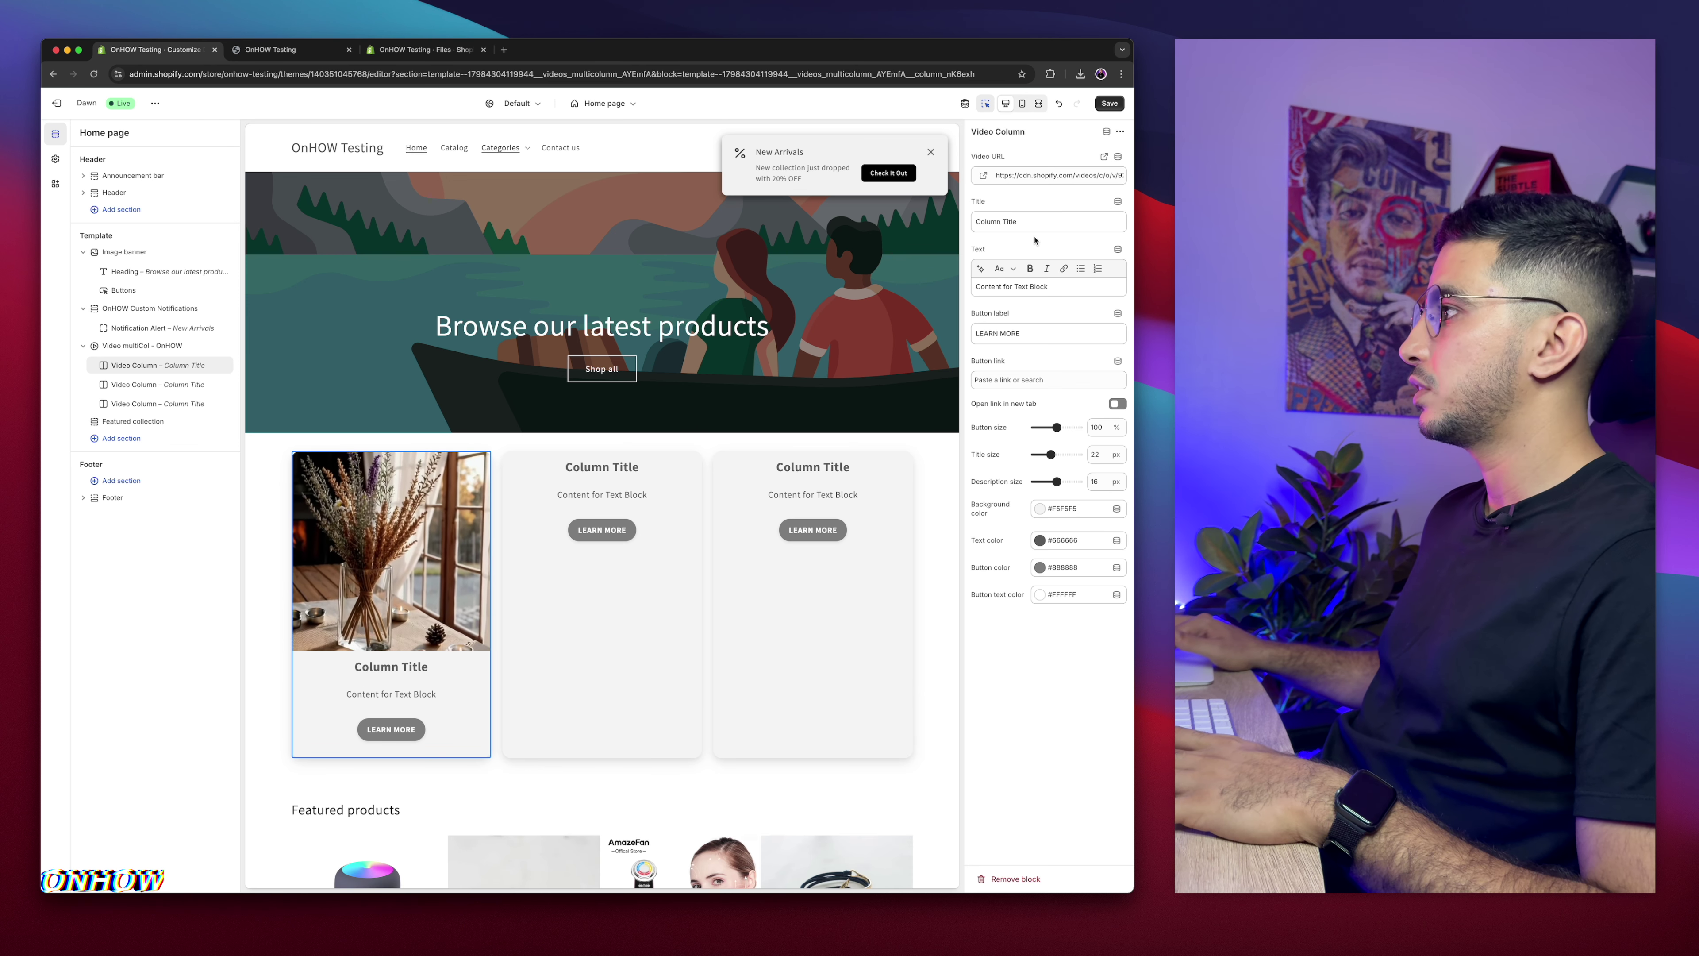
# Step: Change the first Video Column's title to "Column Title v1"
pyautogui.click(1034, 222)
pyautogui.tripleClick(1034, 221)
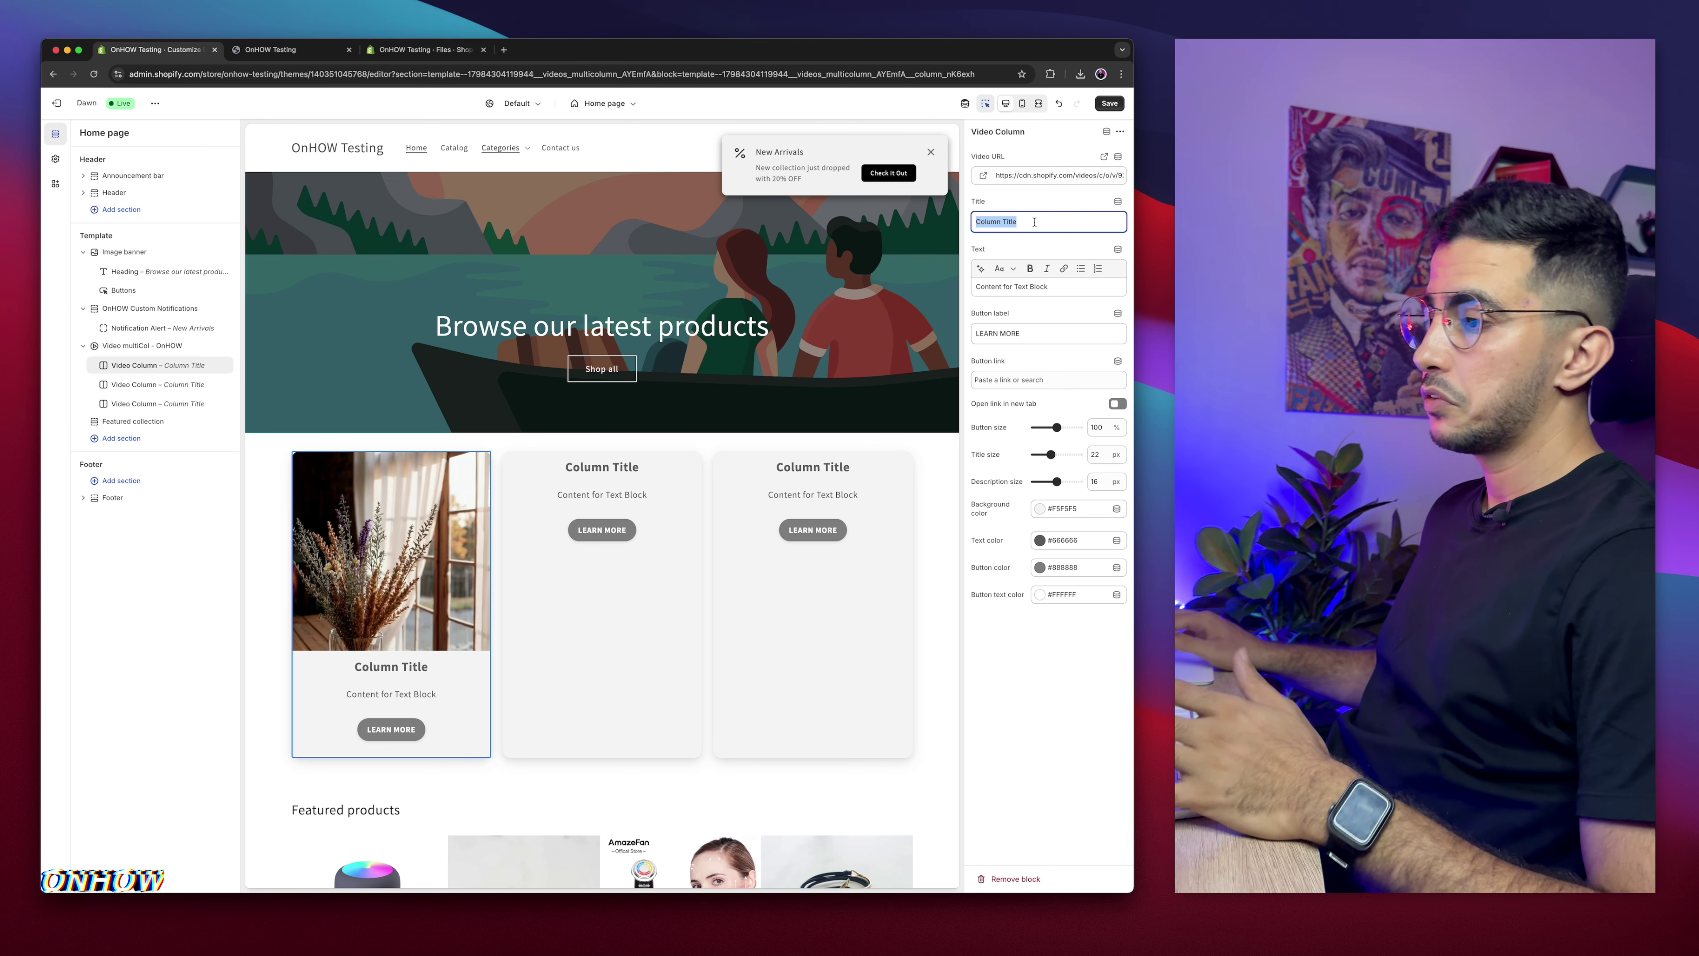
pyautogui.click(1034, 221)
pyautogui.write('v3')
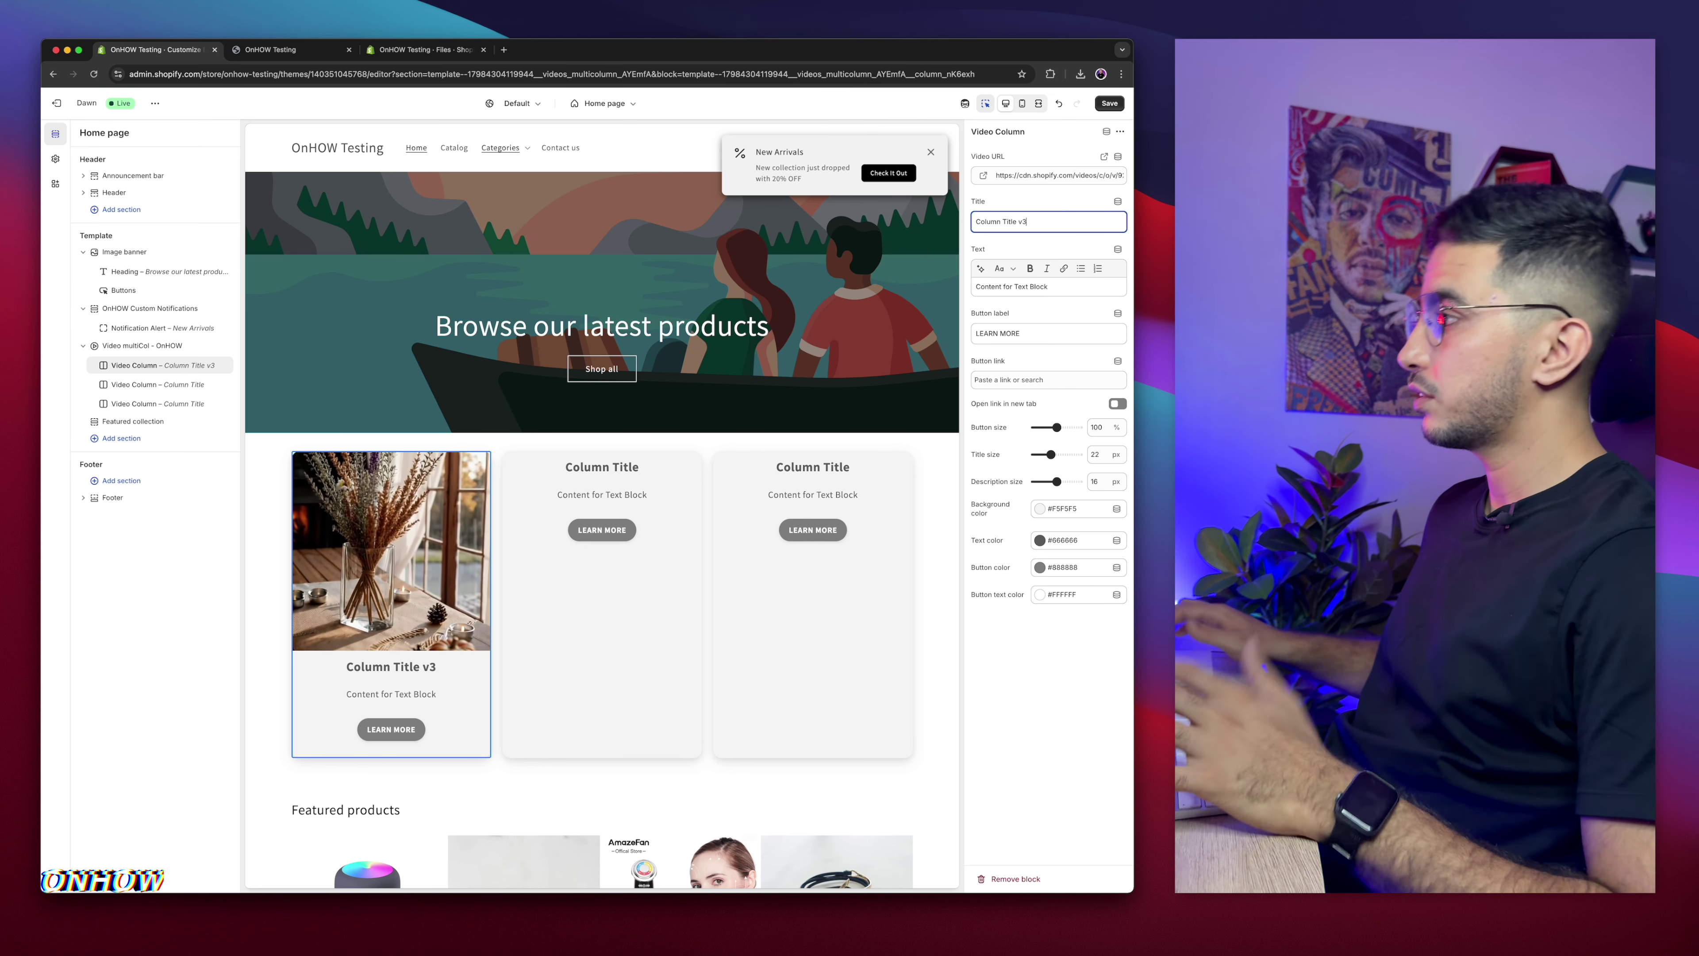
pyautogui.press('BackSpace')
pyautogui.write('1')
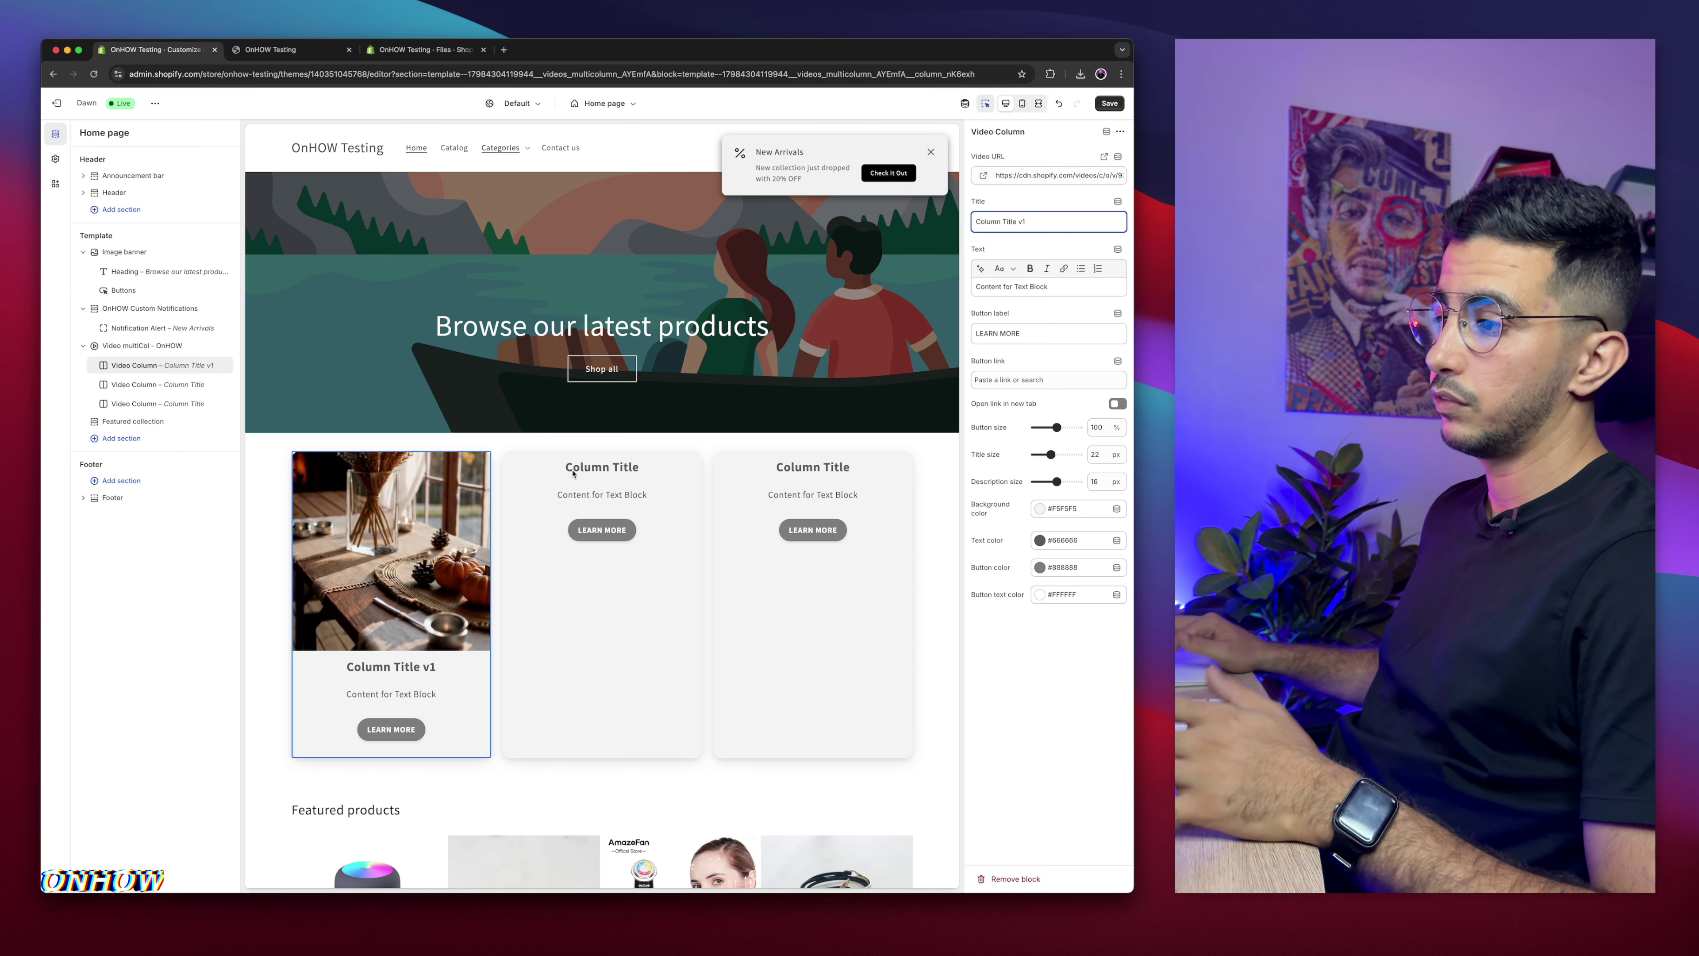
# Step: Link the first column's button to the Jewelry collection and make the link open in a new tab
pyautogui.tripleClick(1032, 284)
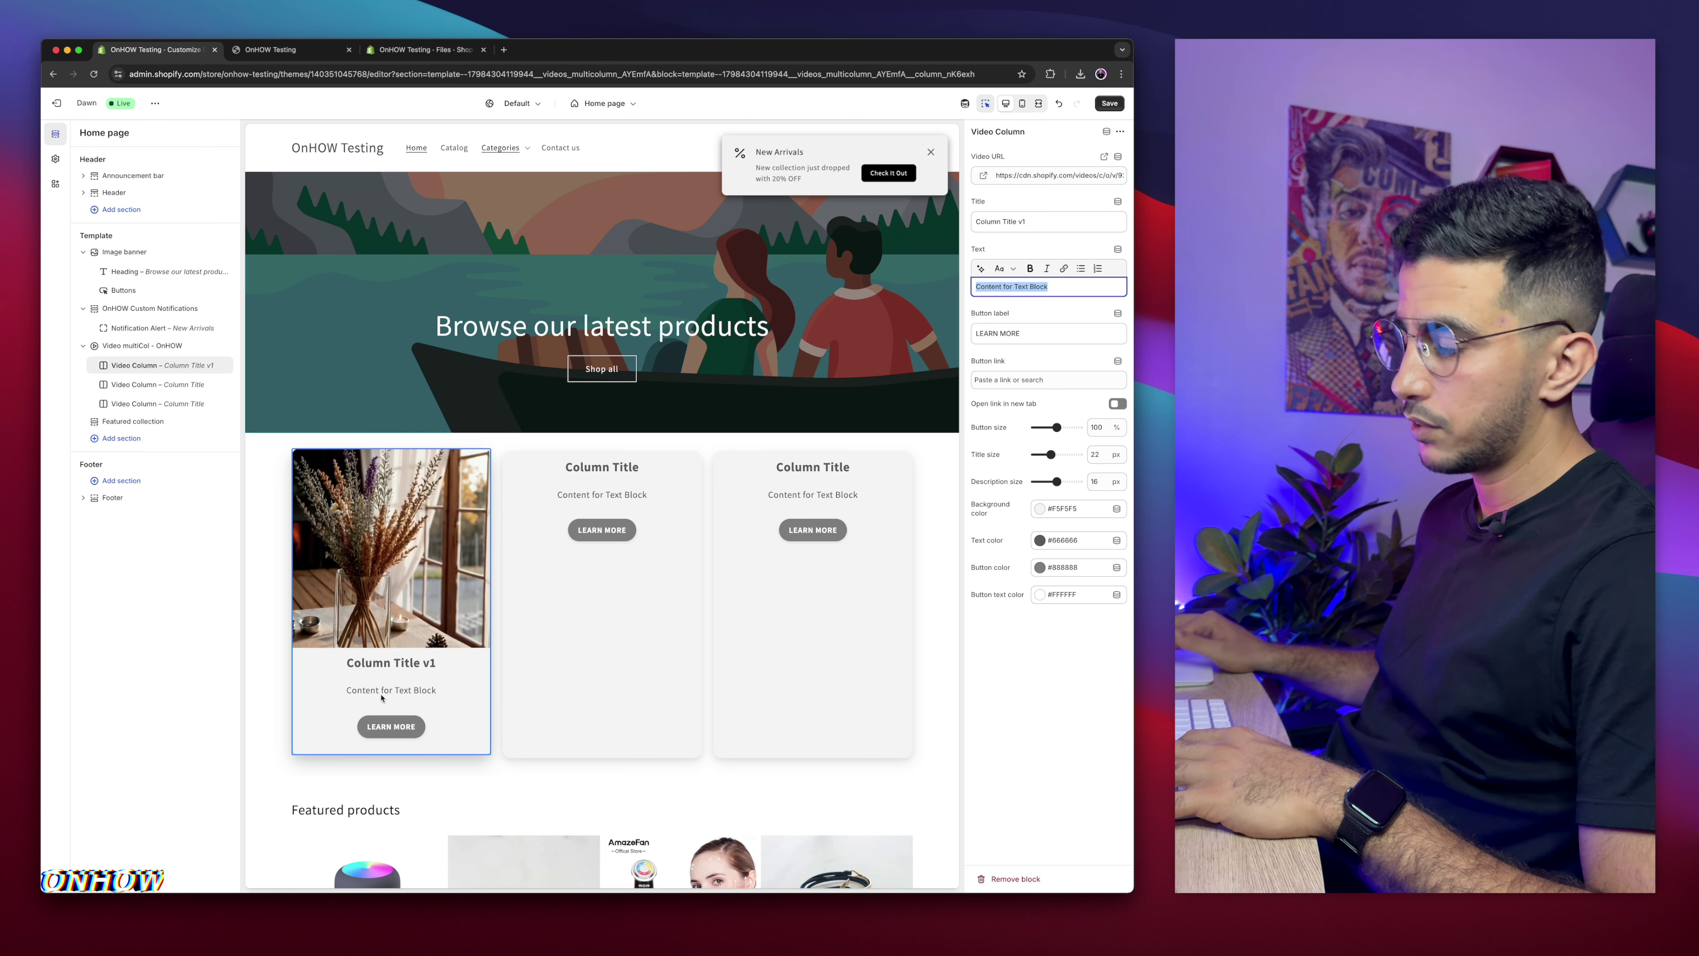
pyautogui.click(1032, 328)
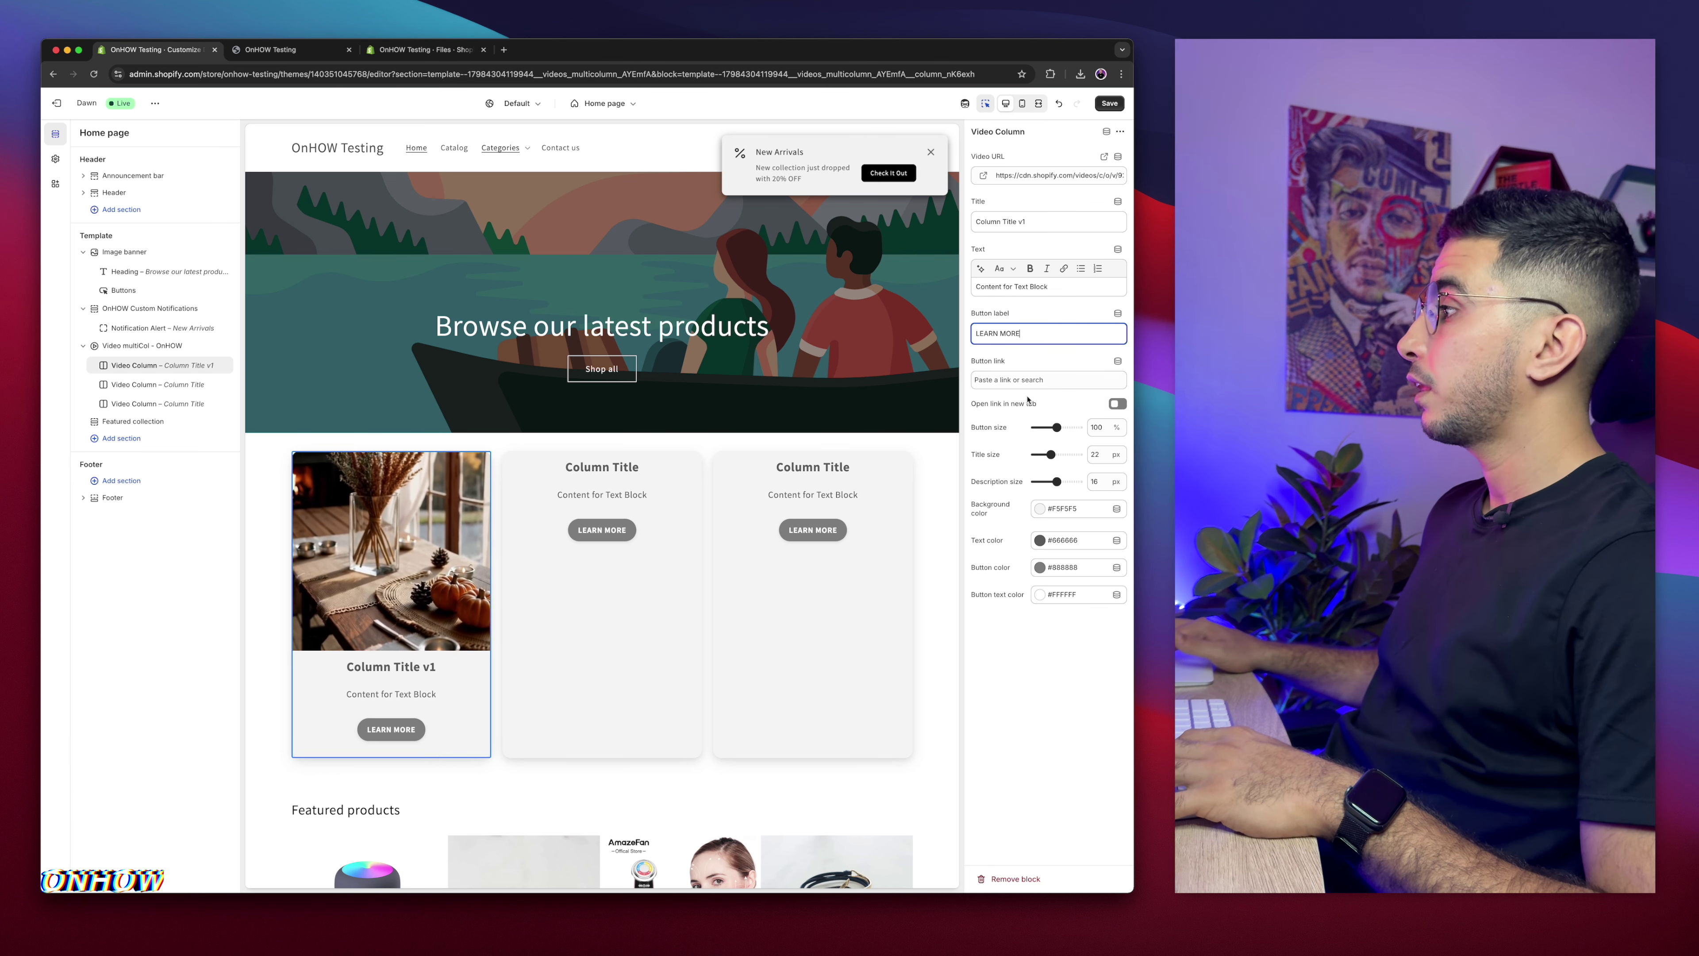
pyautogui.click(1025, 381)
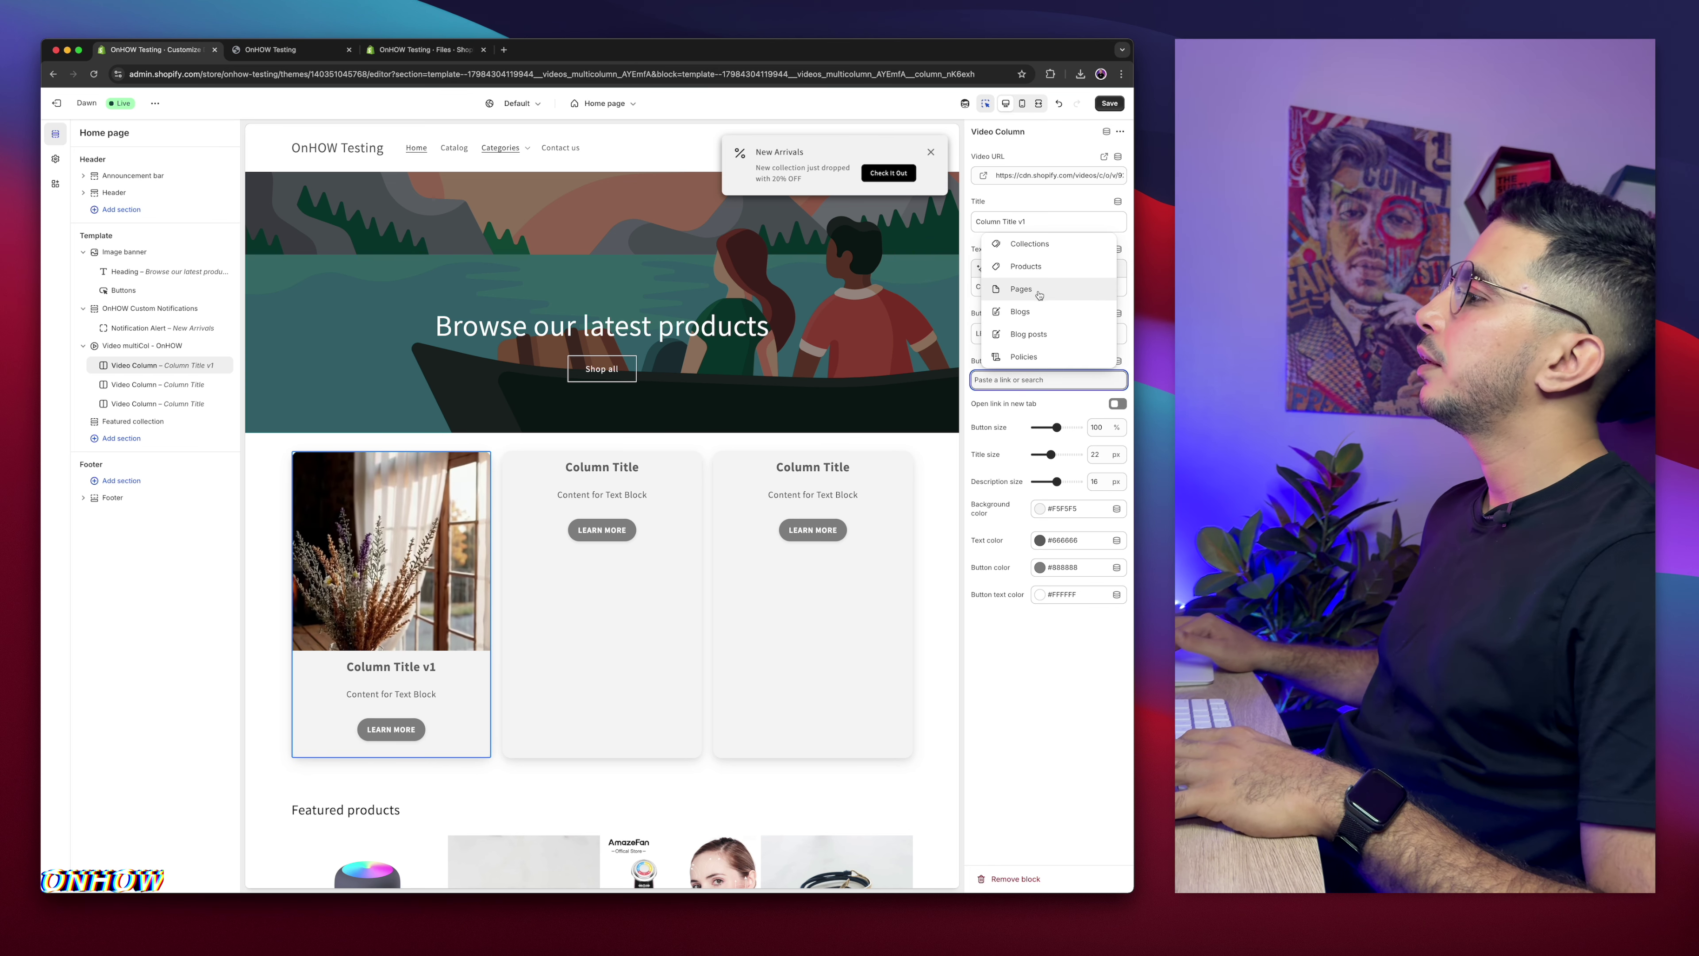
pyautogui.click(1034, 244)
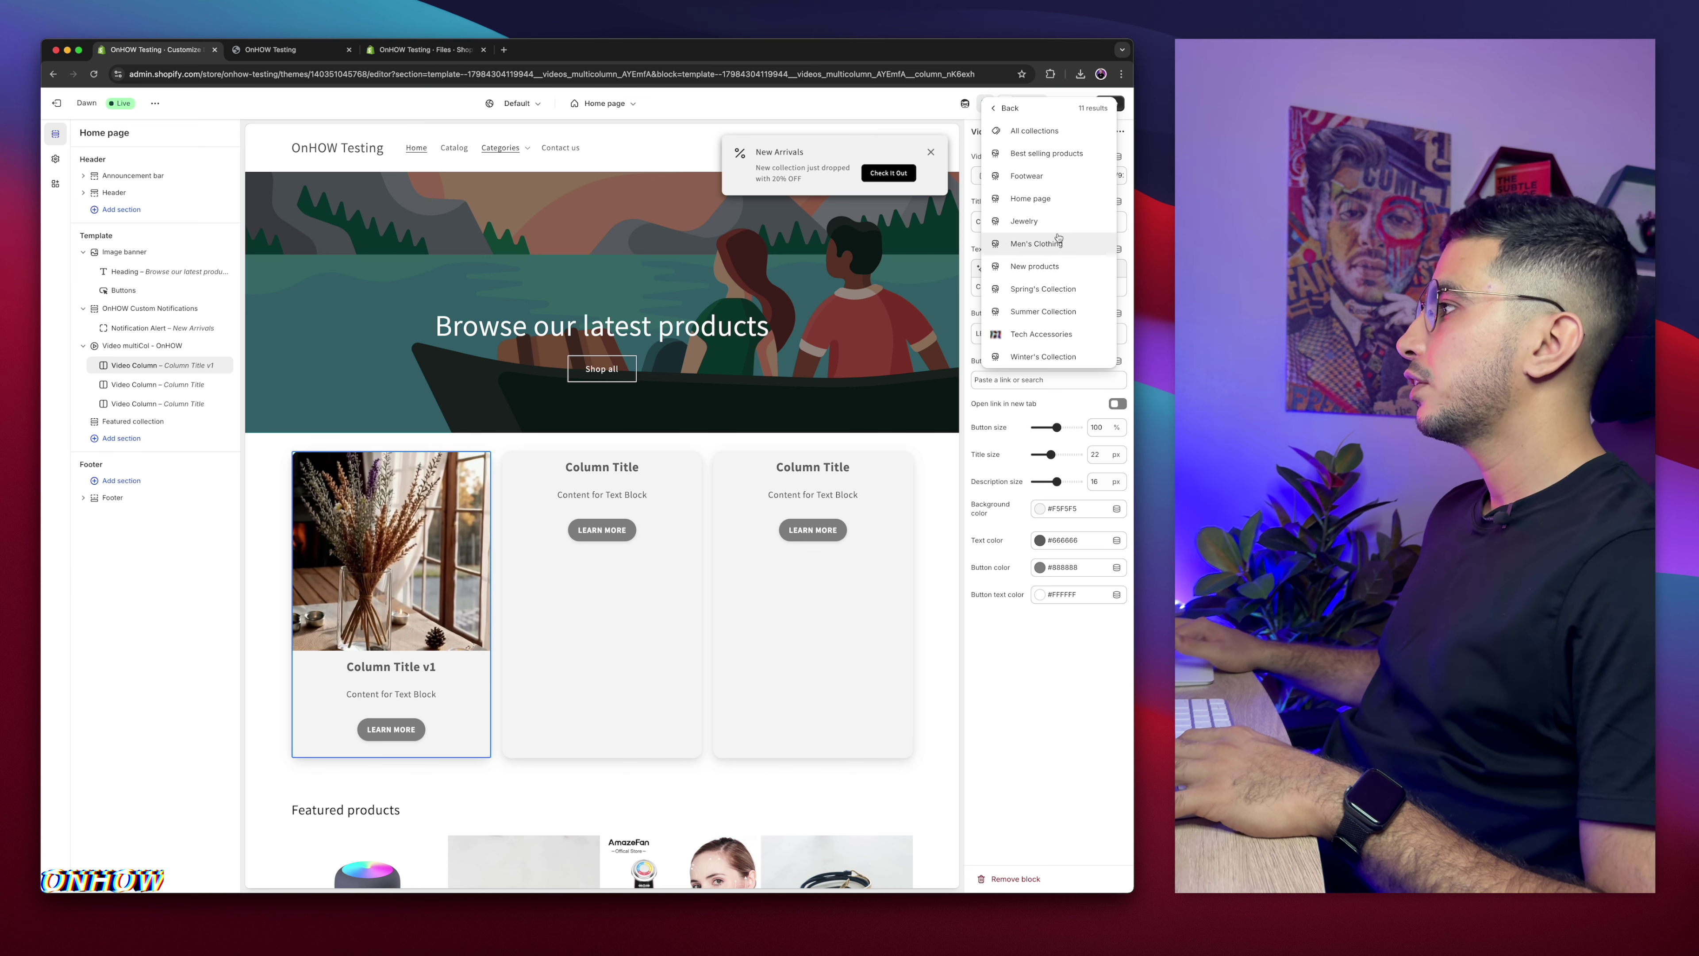
pyautogui.click(1051, 231)
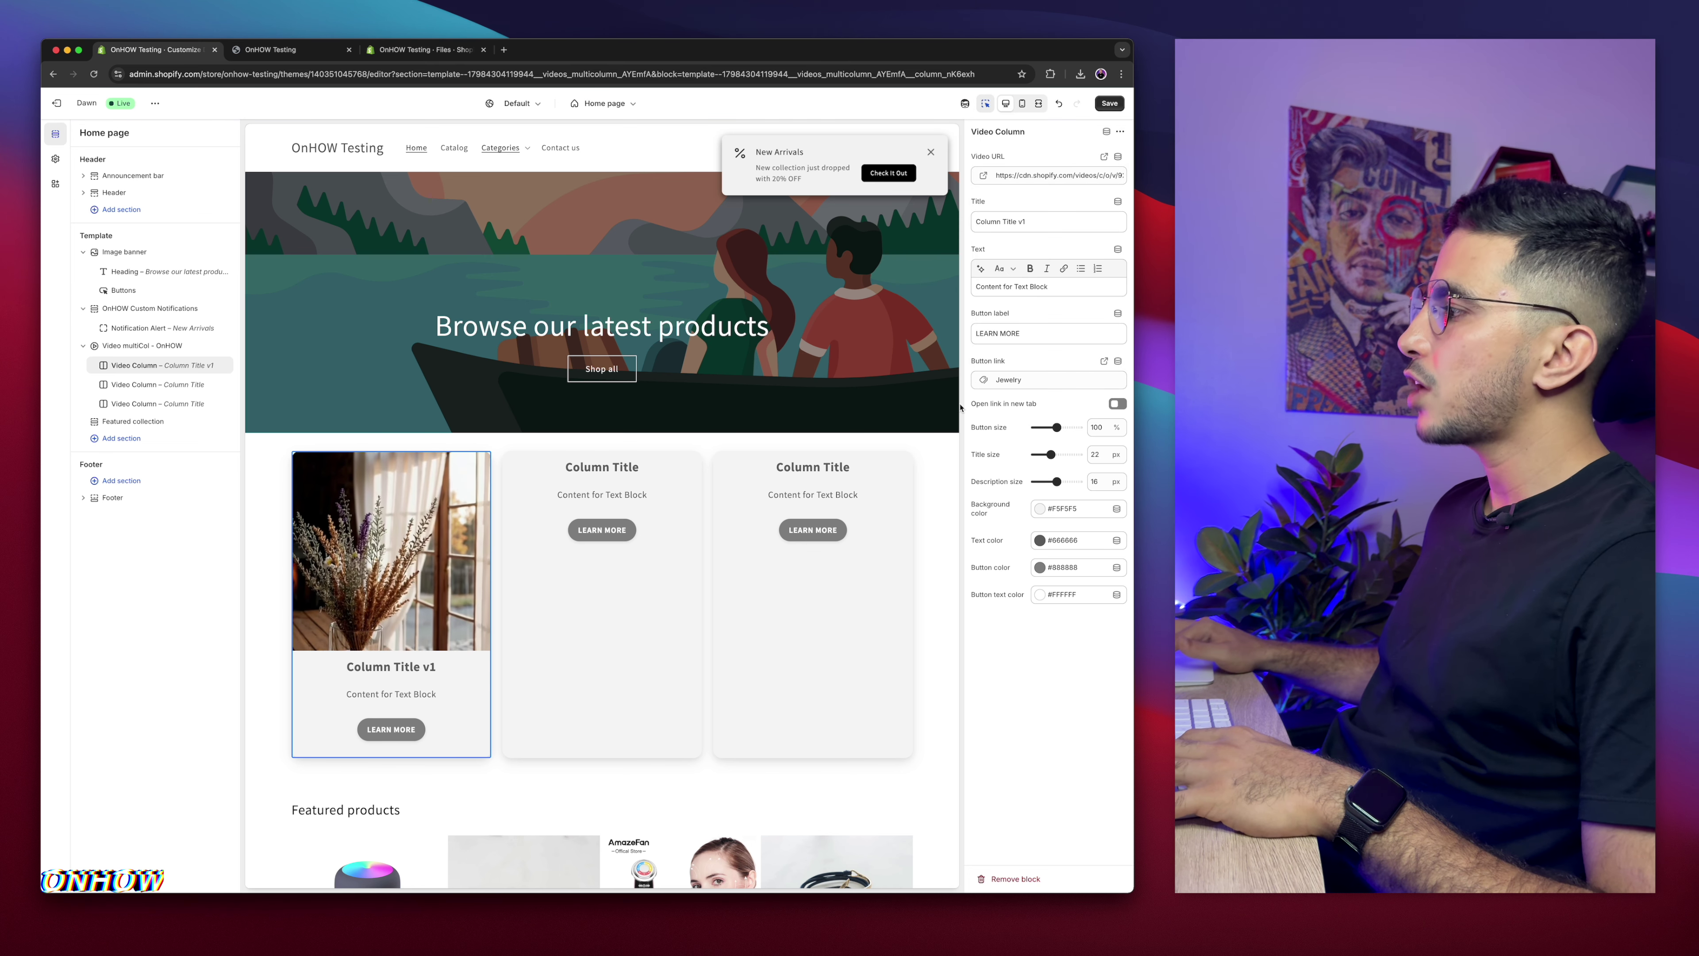
pyautogui.moveTo(971, 407); pyautogui.dragTo(1029, 407)
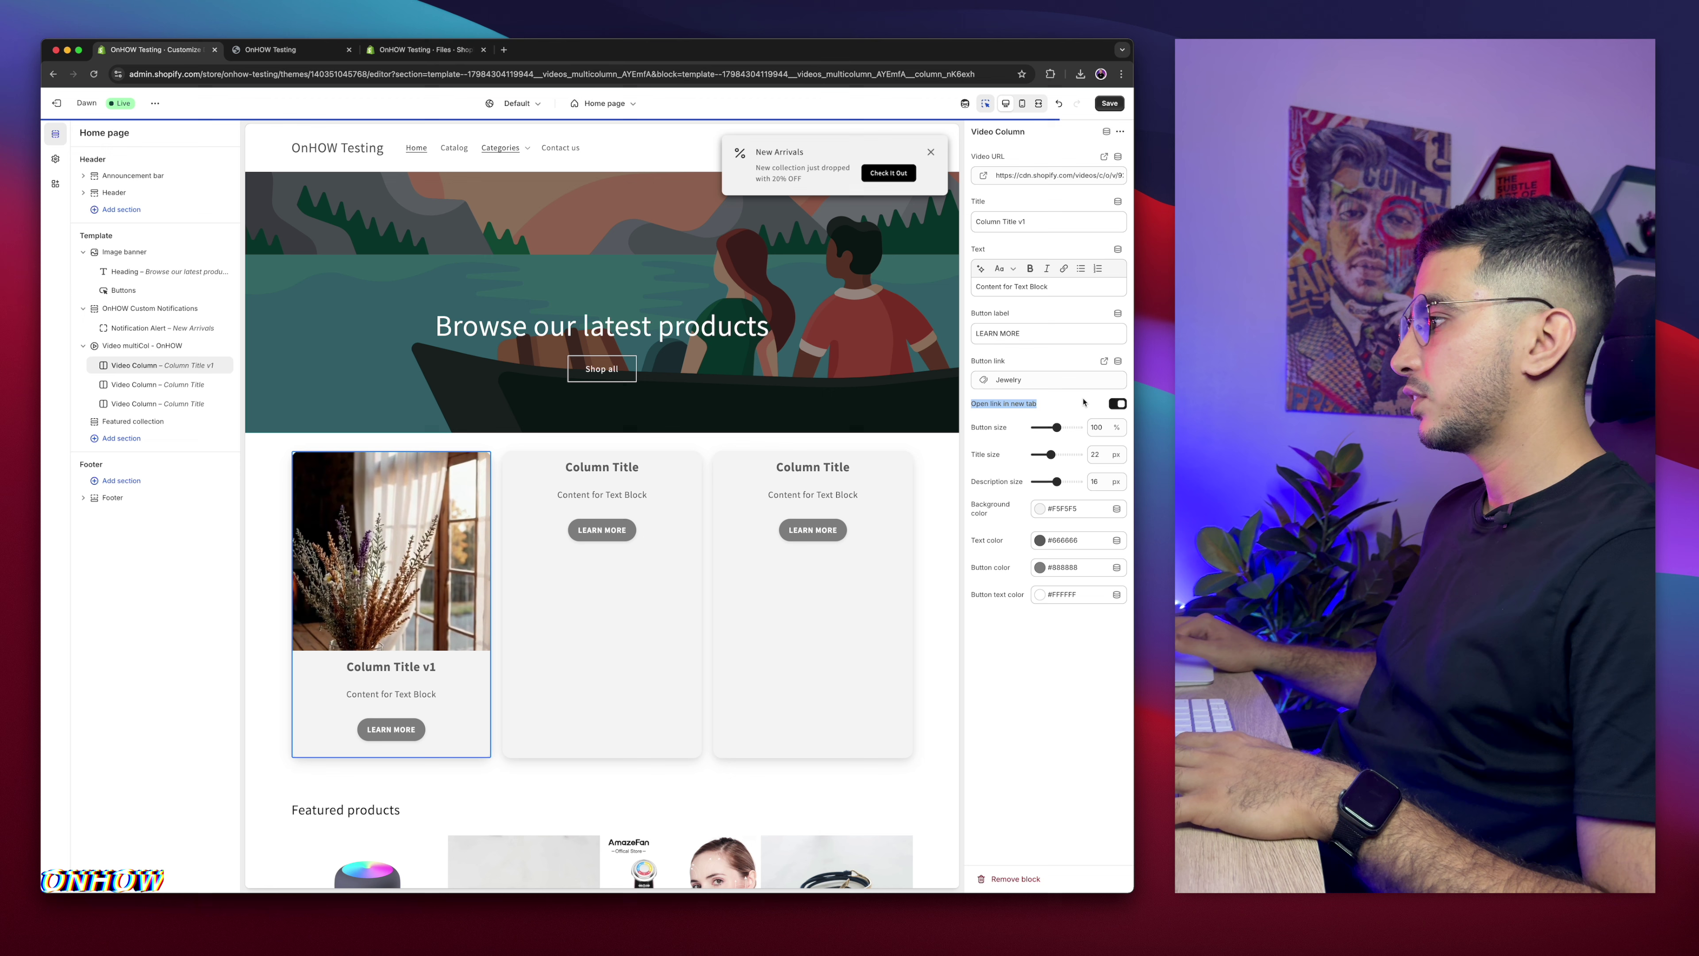
pyautogui.click(1062, 401)
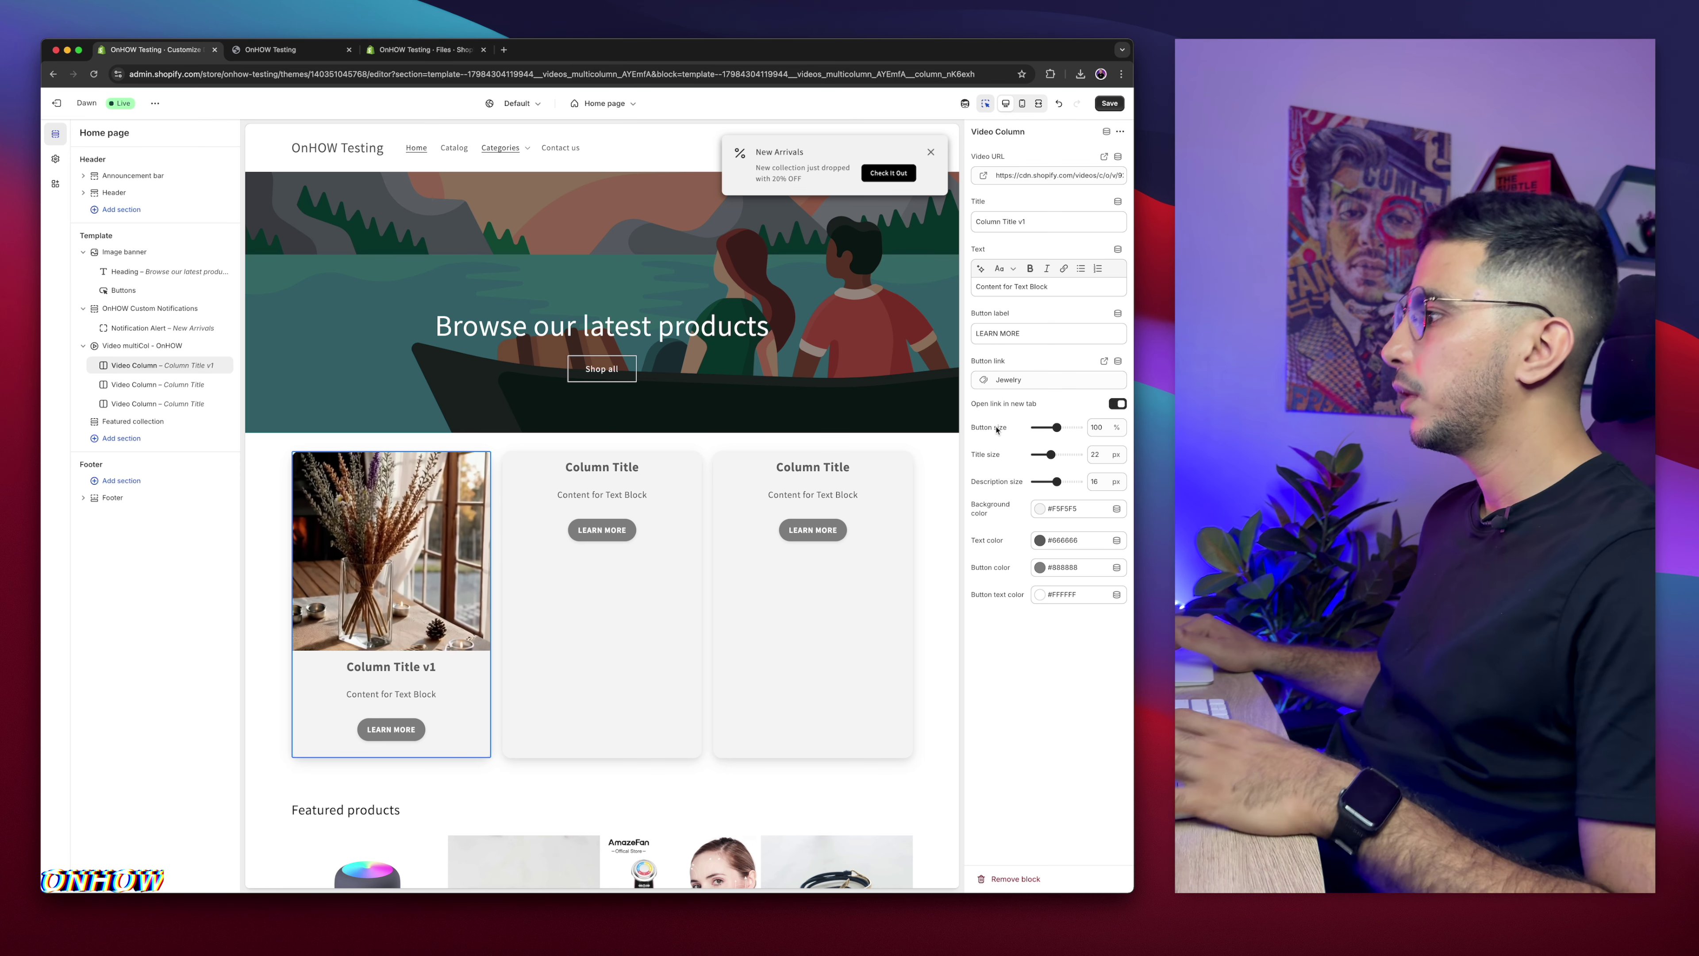
# Step: Style the first column with button size 110%, title size 29 px, description size 17 px and button color #000000
pyautogui.moveTo(1057, 428); pyautogui.dragTo(1068, 428)
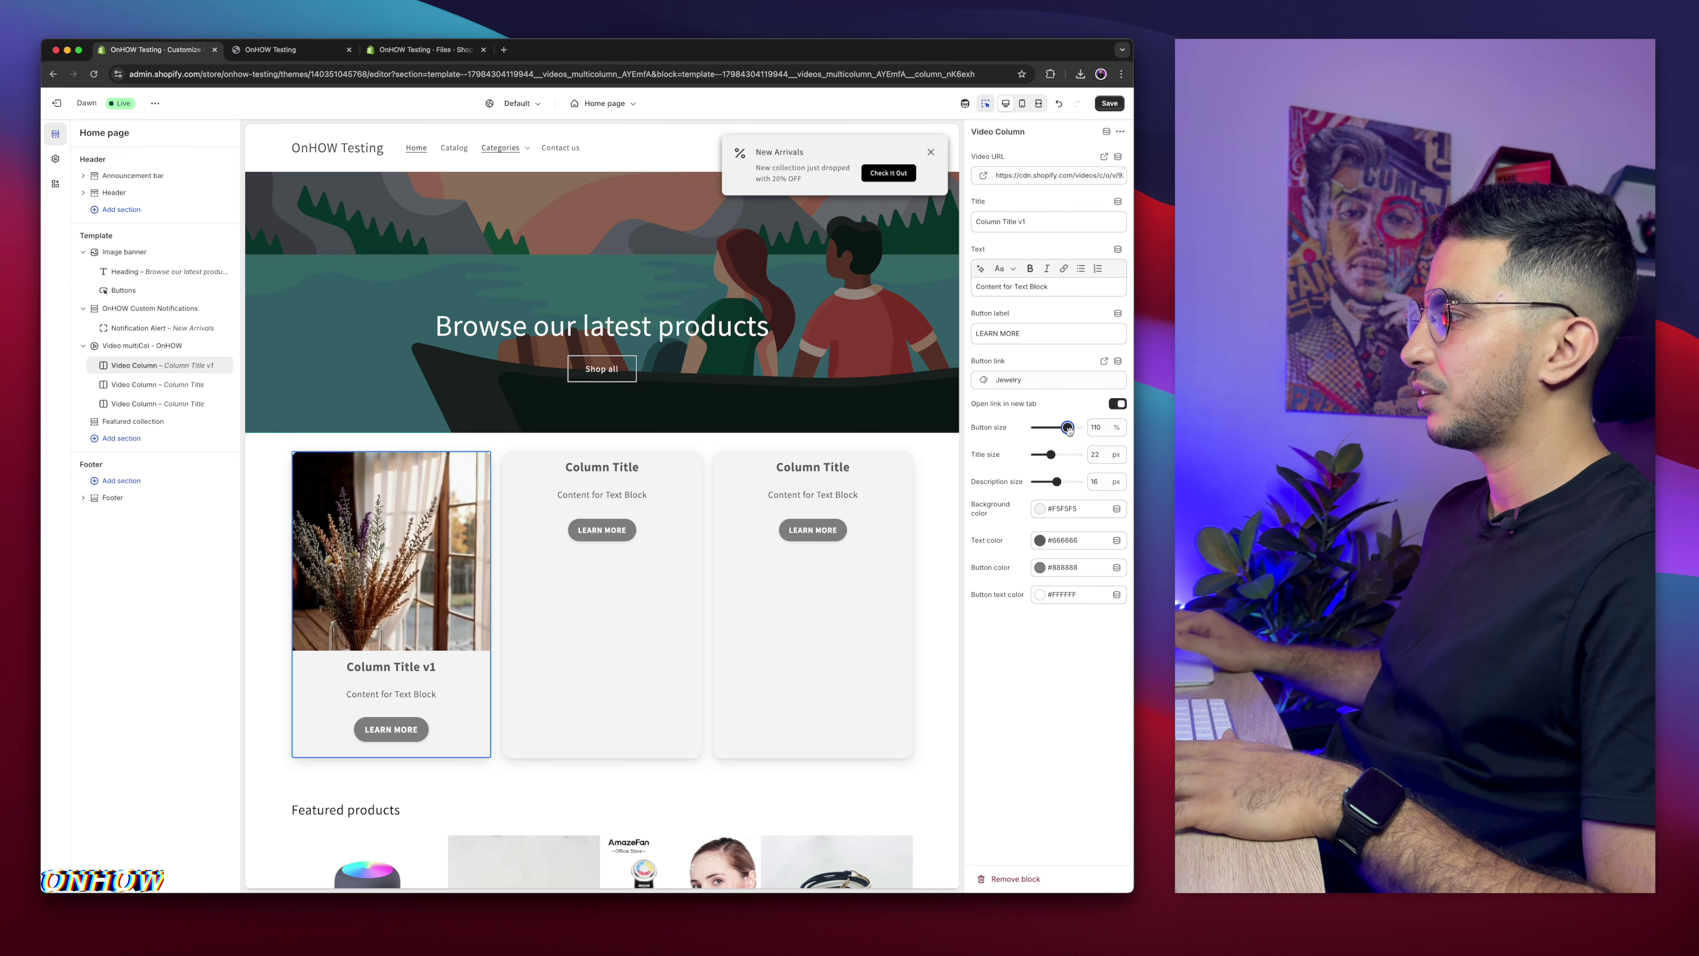
pyautogui.moveTo(1068, 428)
pyautogui.mouseDown()
pyautogui.moveTo(1081, 435)
pyautogui.moveTo(1062, 454)
pyautogui.mouseUp()
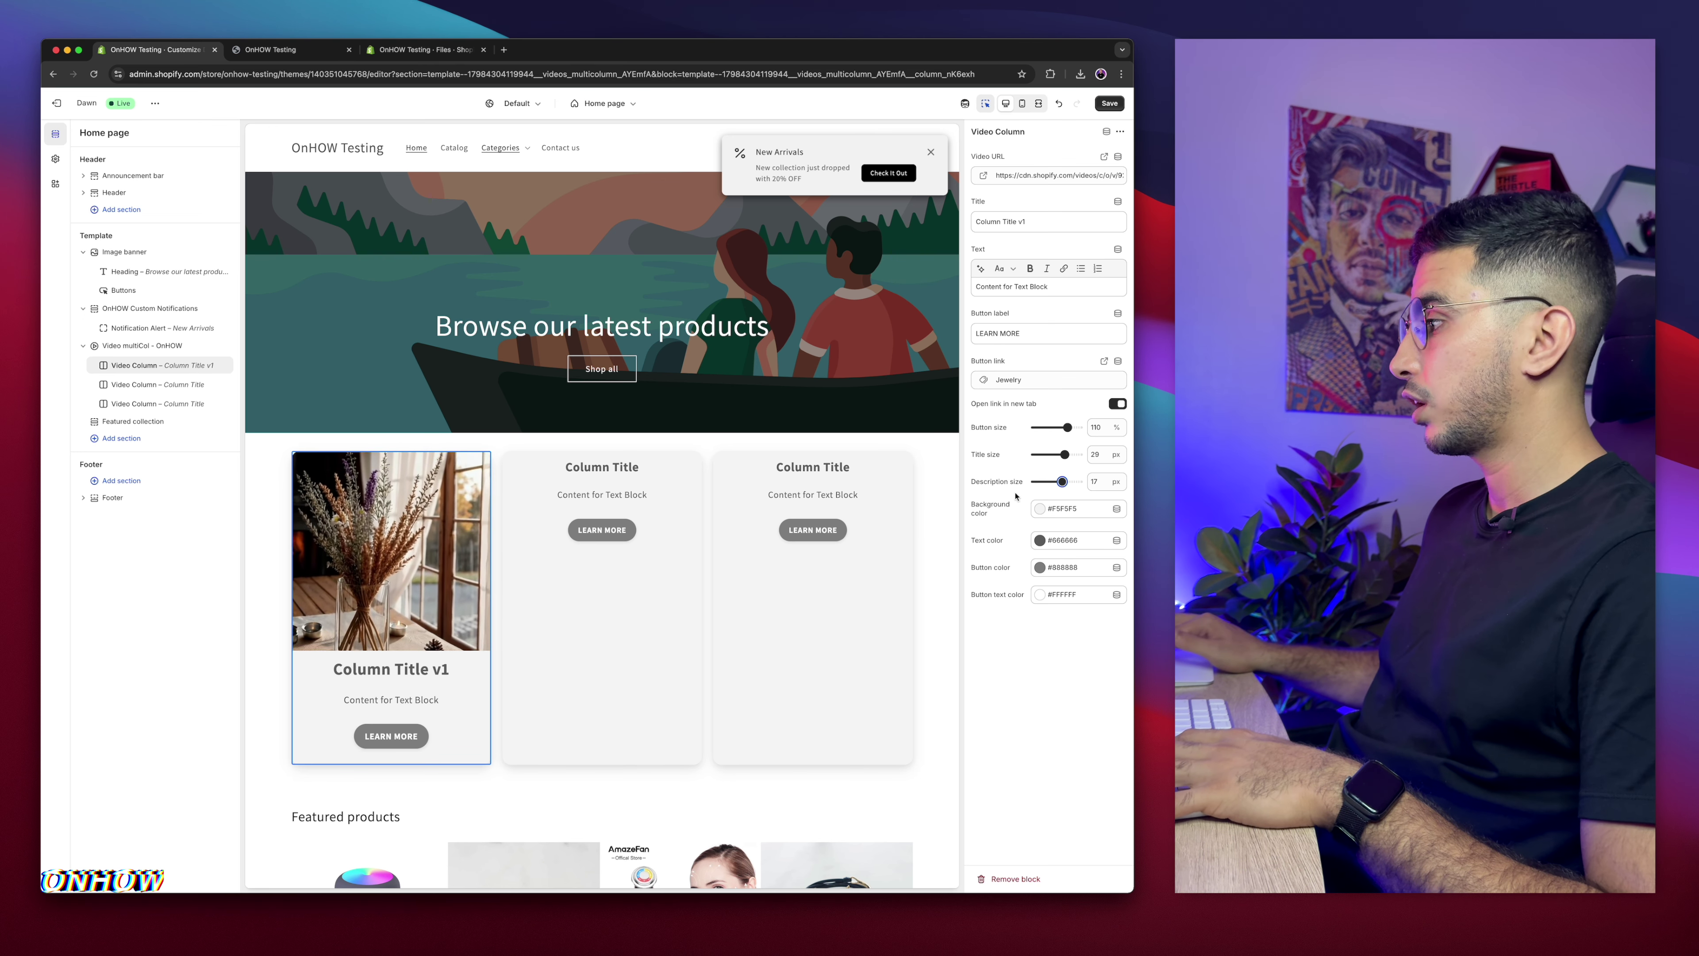
pyautogui.click(1041, 540)
pyautogui.click(1042, 568)
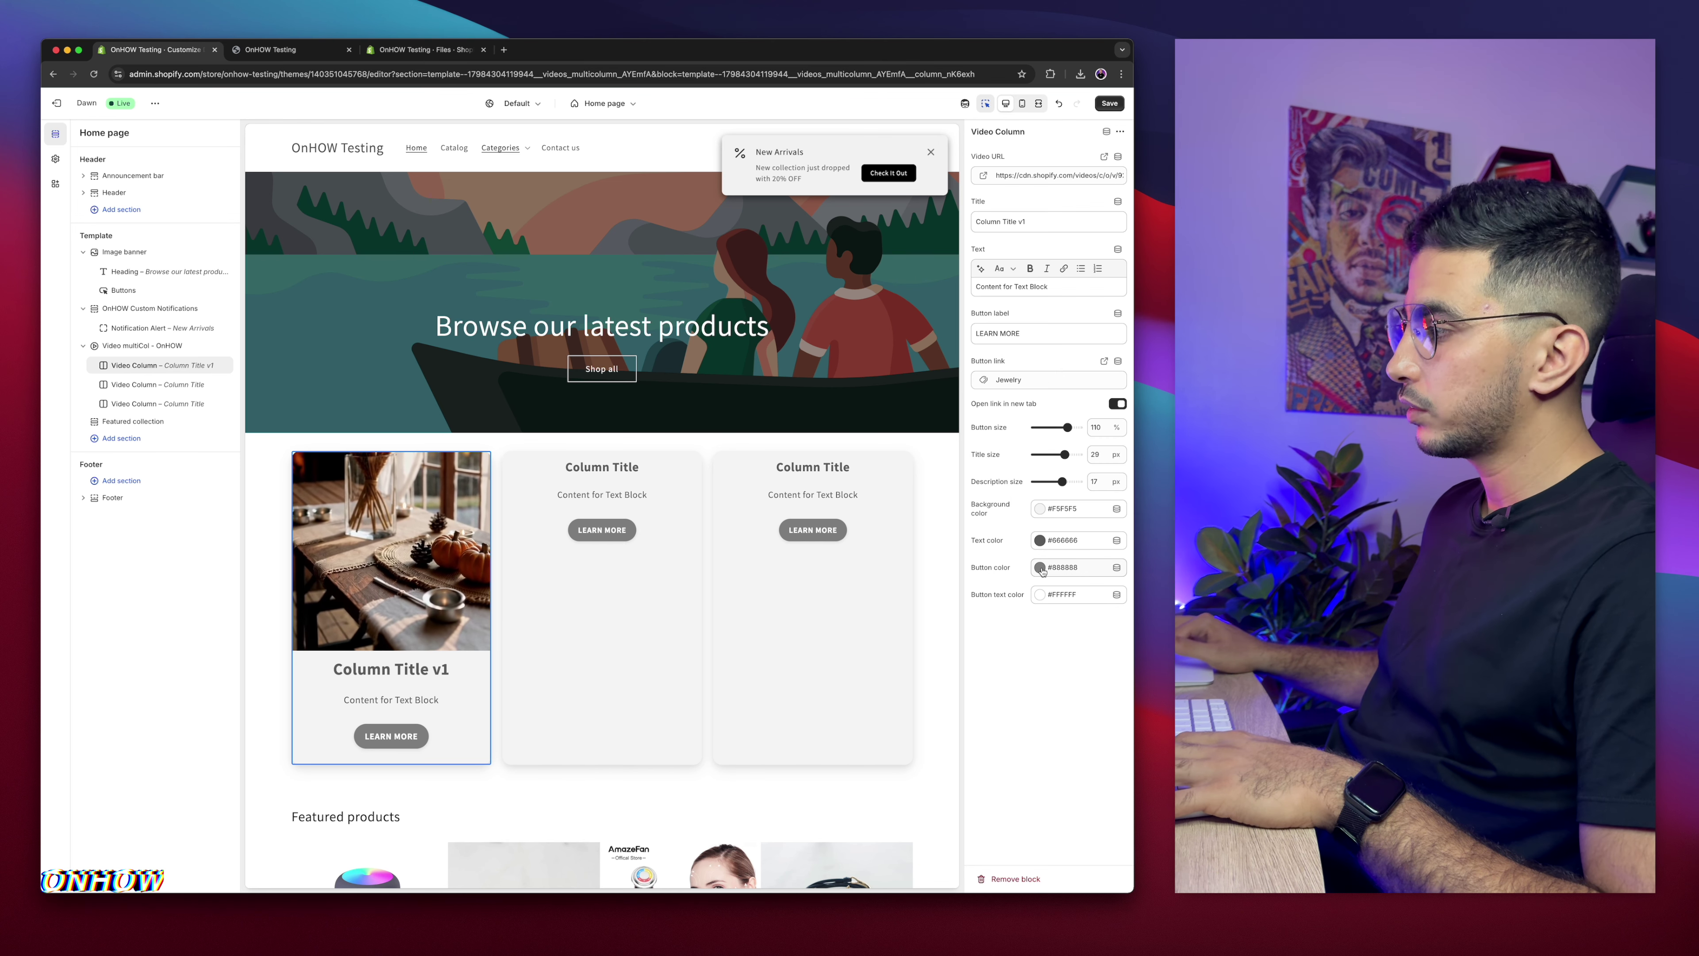
pyautogui.click(1041, 568)
pyautogui.click(1097, 522)
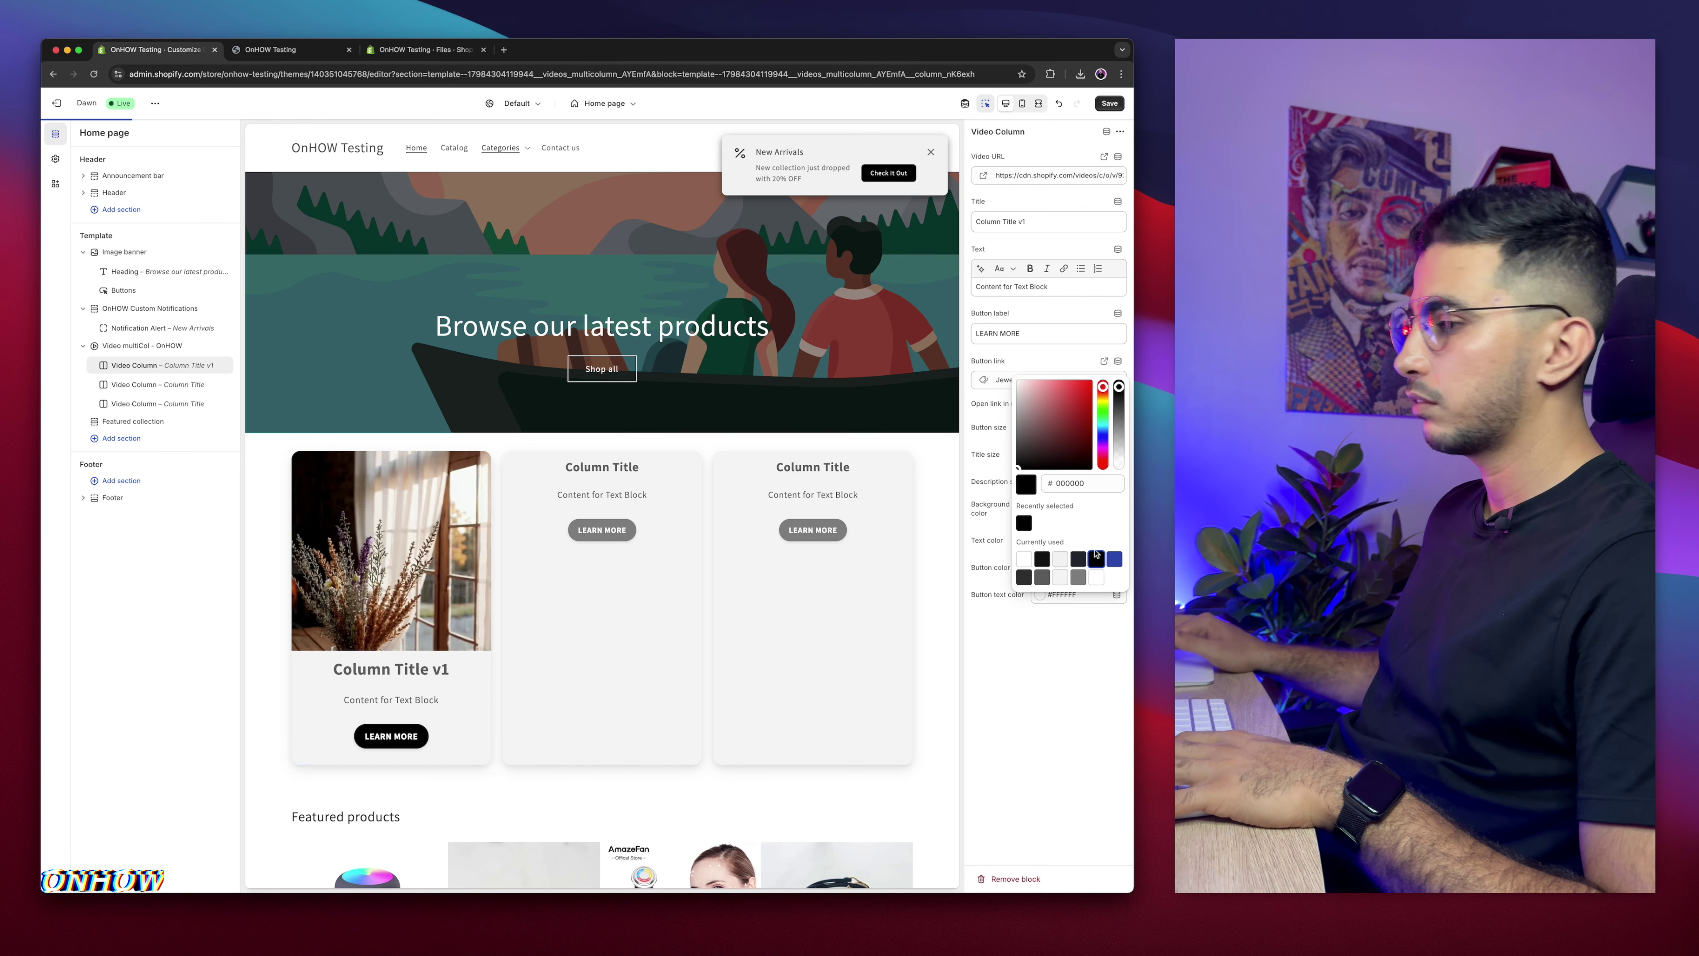
pyautogui.click(1057, 556)
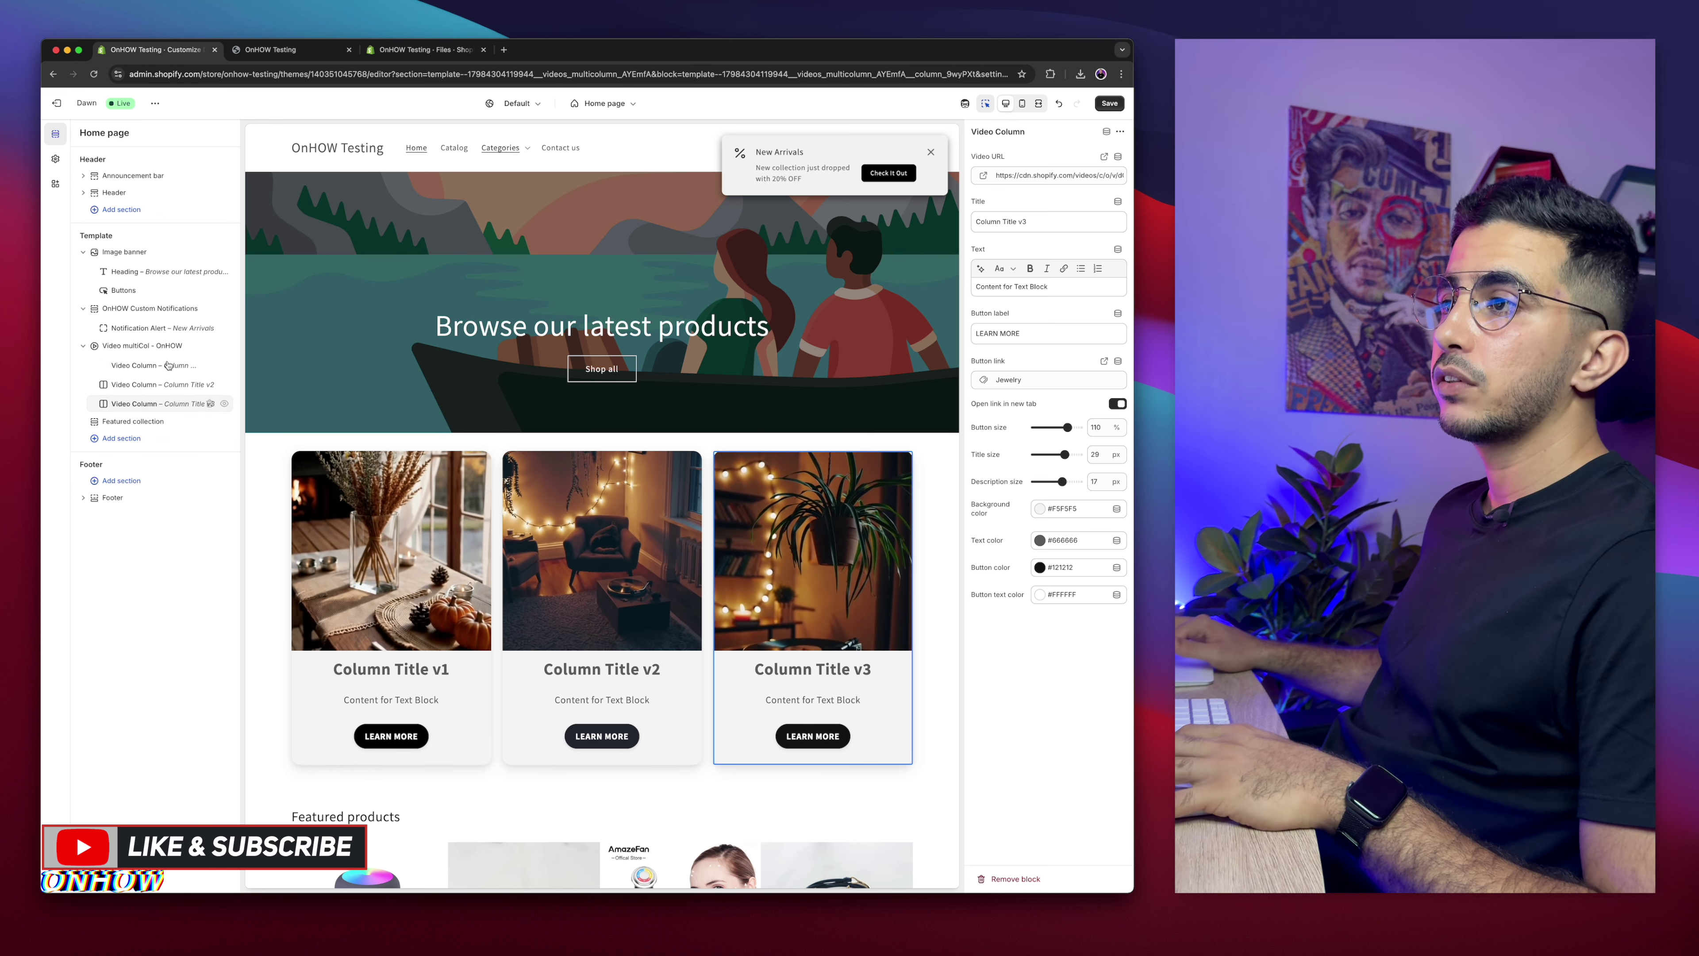
# Step: Switch the video section's video style to Vertical and back to Square to compare the two shapes
pyautogui.click(161, 346)
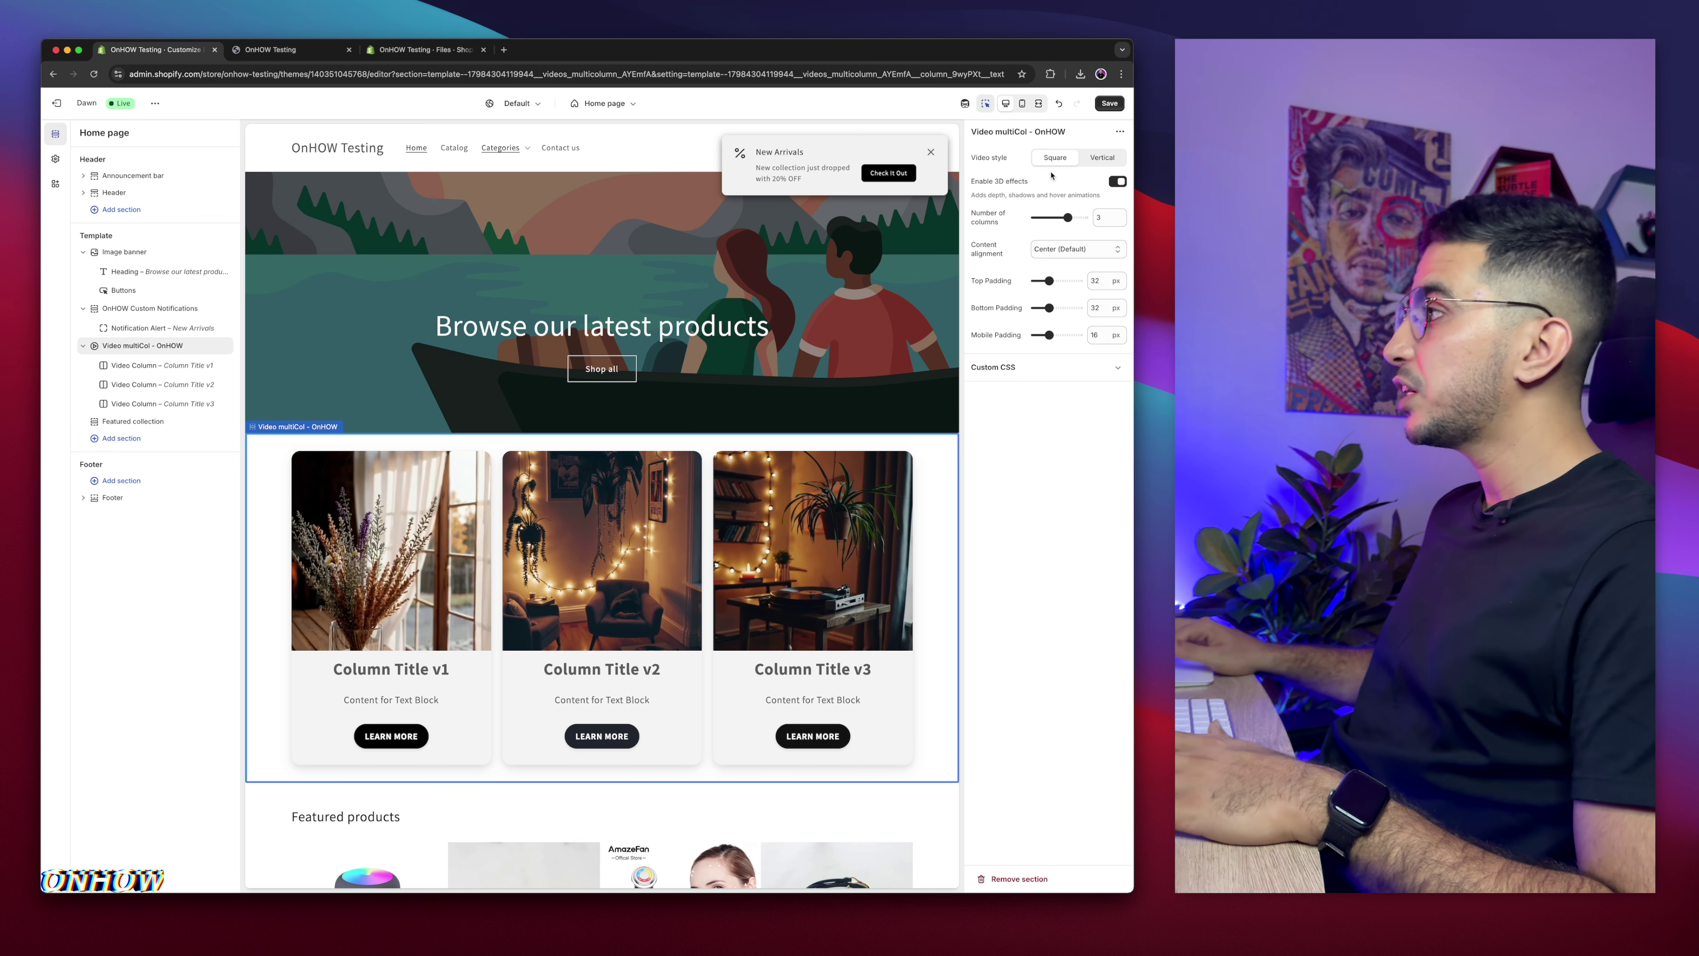
pyautogui.click(1102, 158)
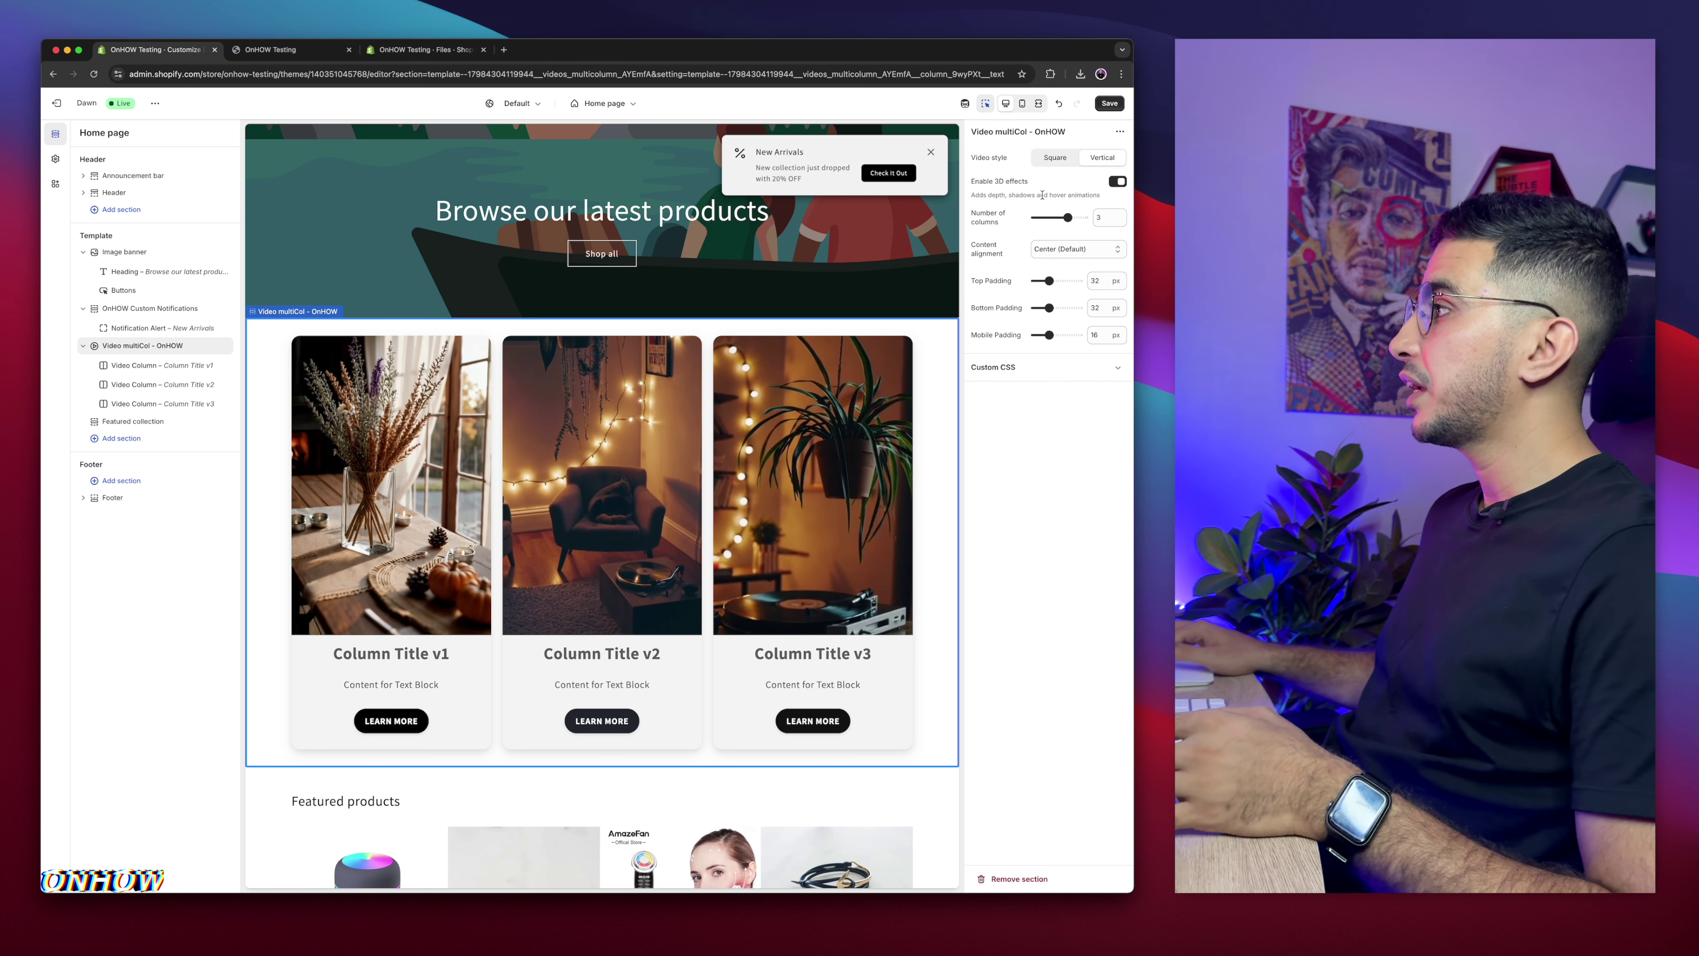
pyautogui.click(1062, 159)
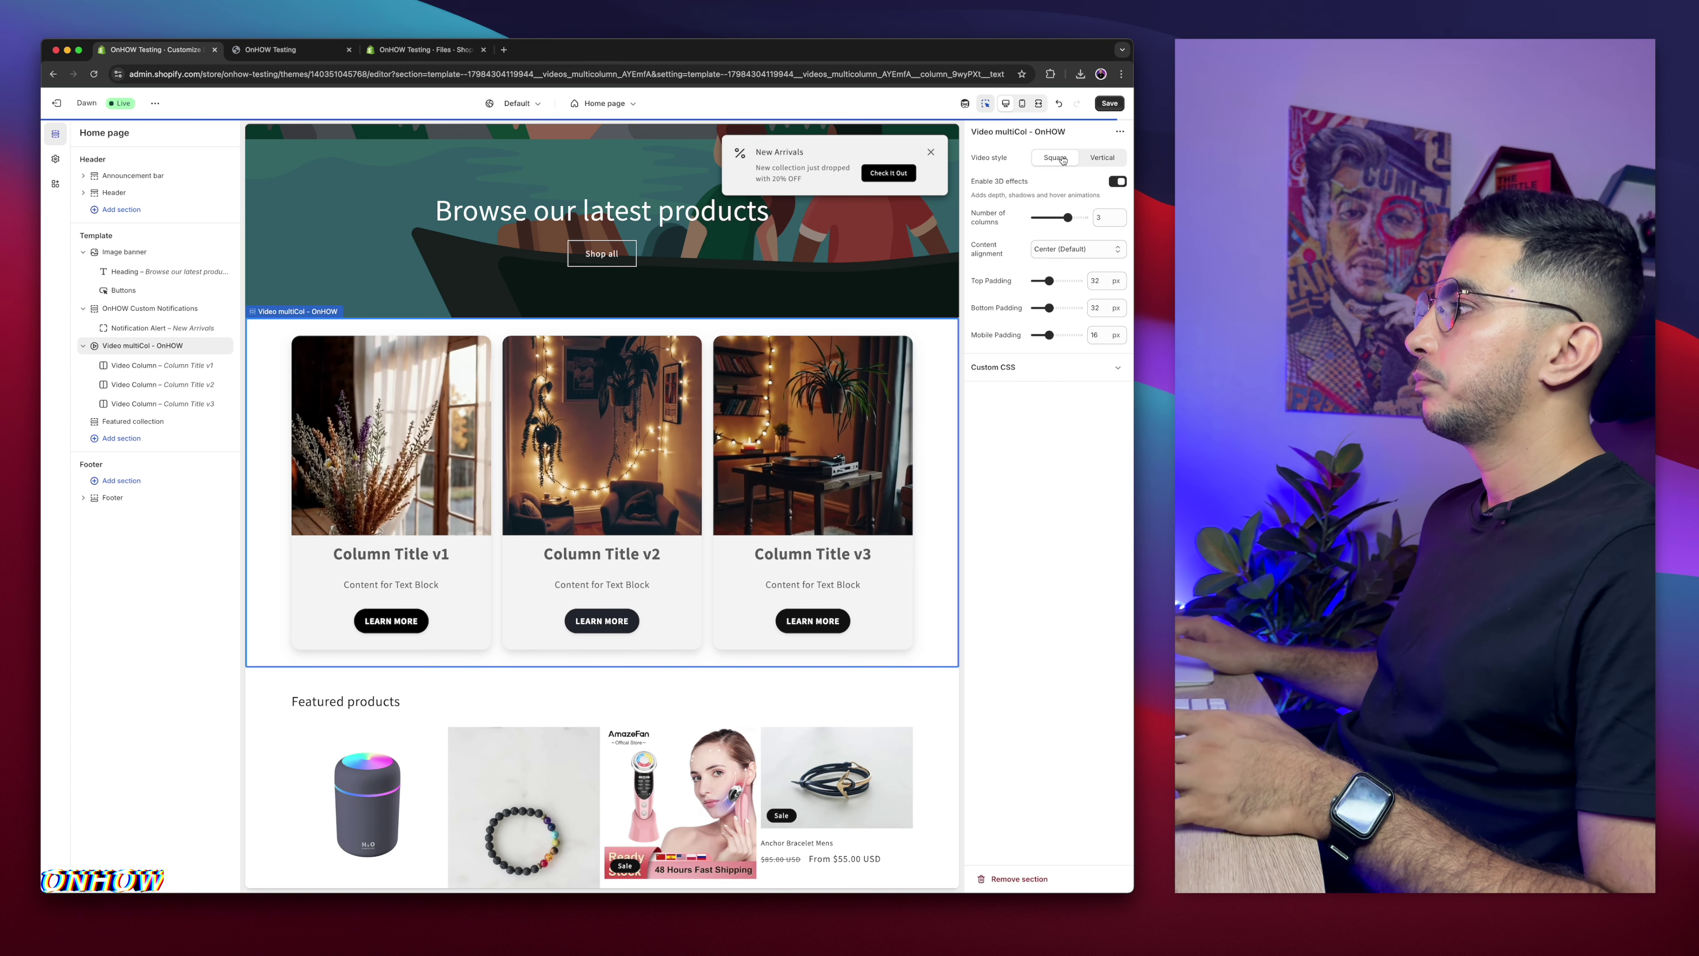
# Step: Try the video section's content alignment at Left and return it to Center (Default)
pyautogui.moveTo(973, 246); pyautogui.dragTo(998, 247)
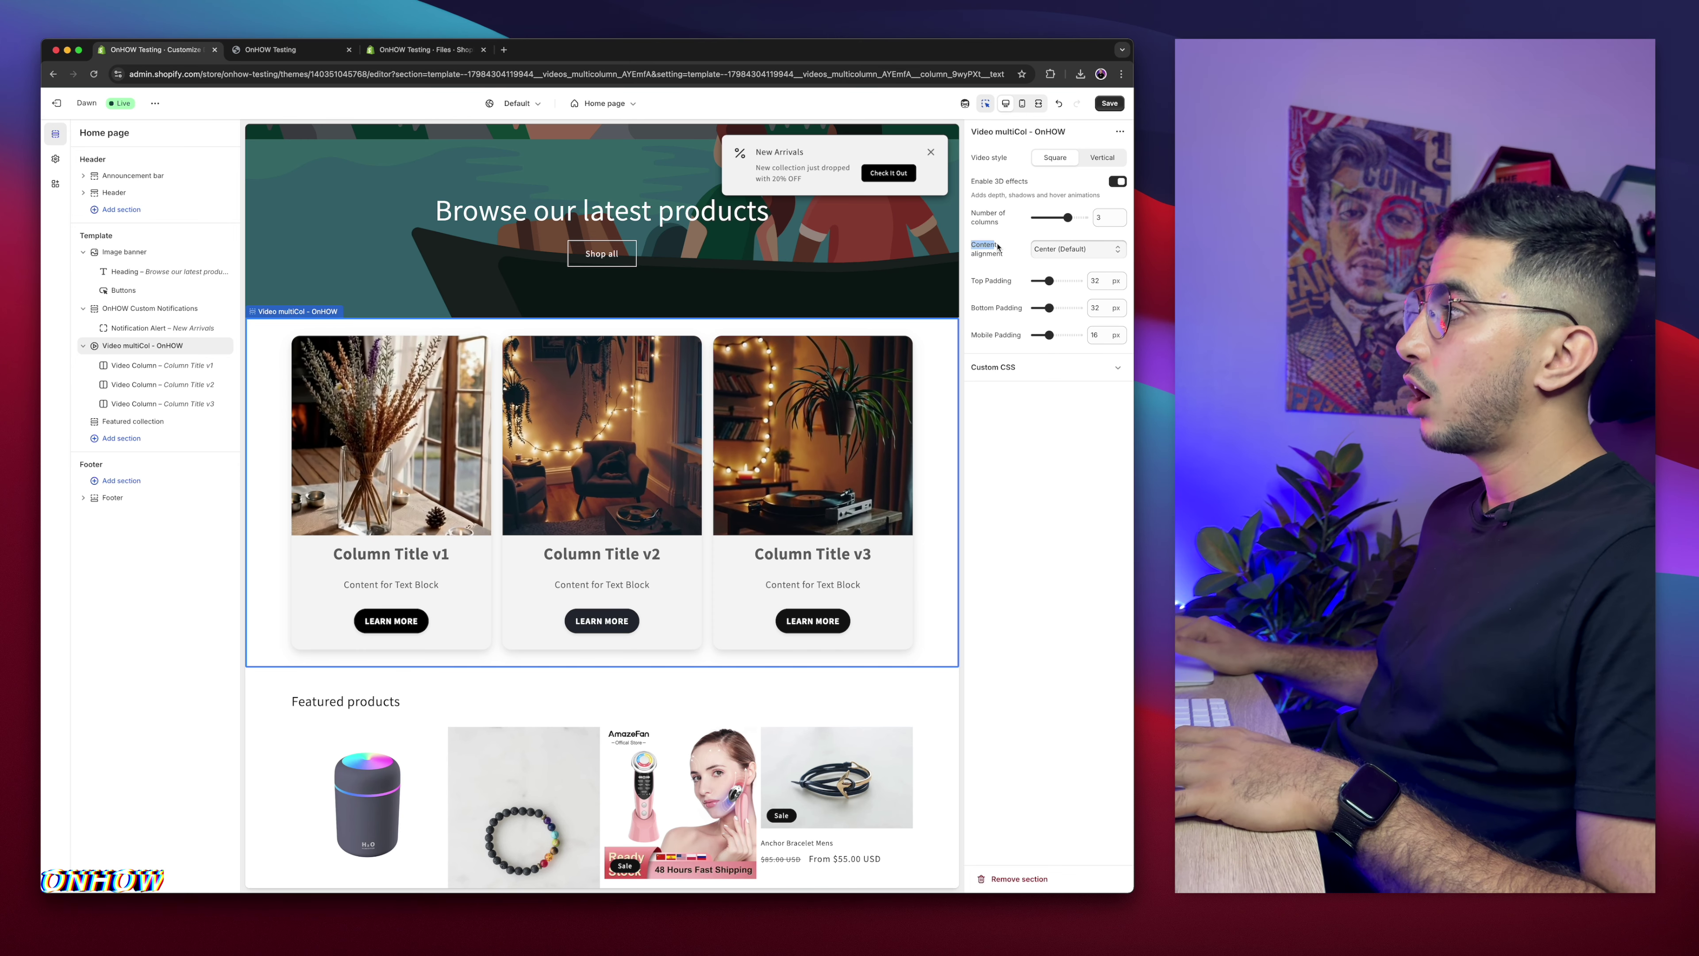
pyautogui.click(1060, 248)
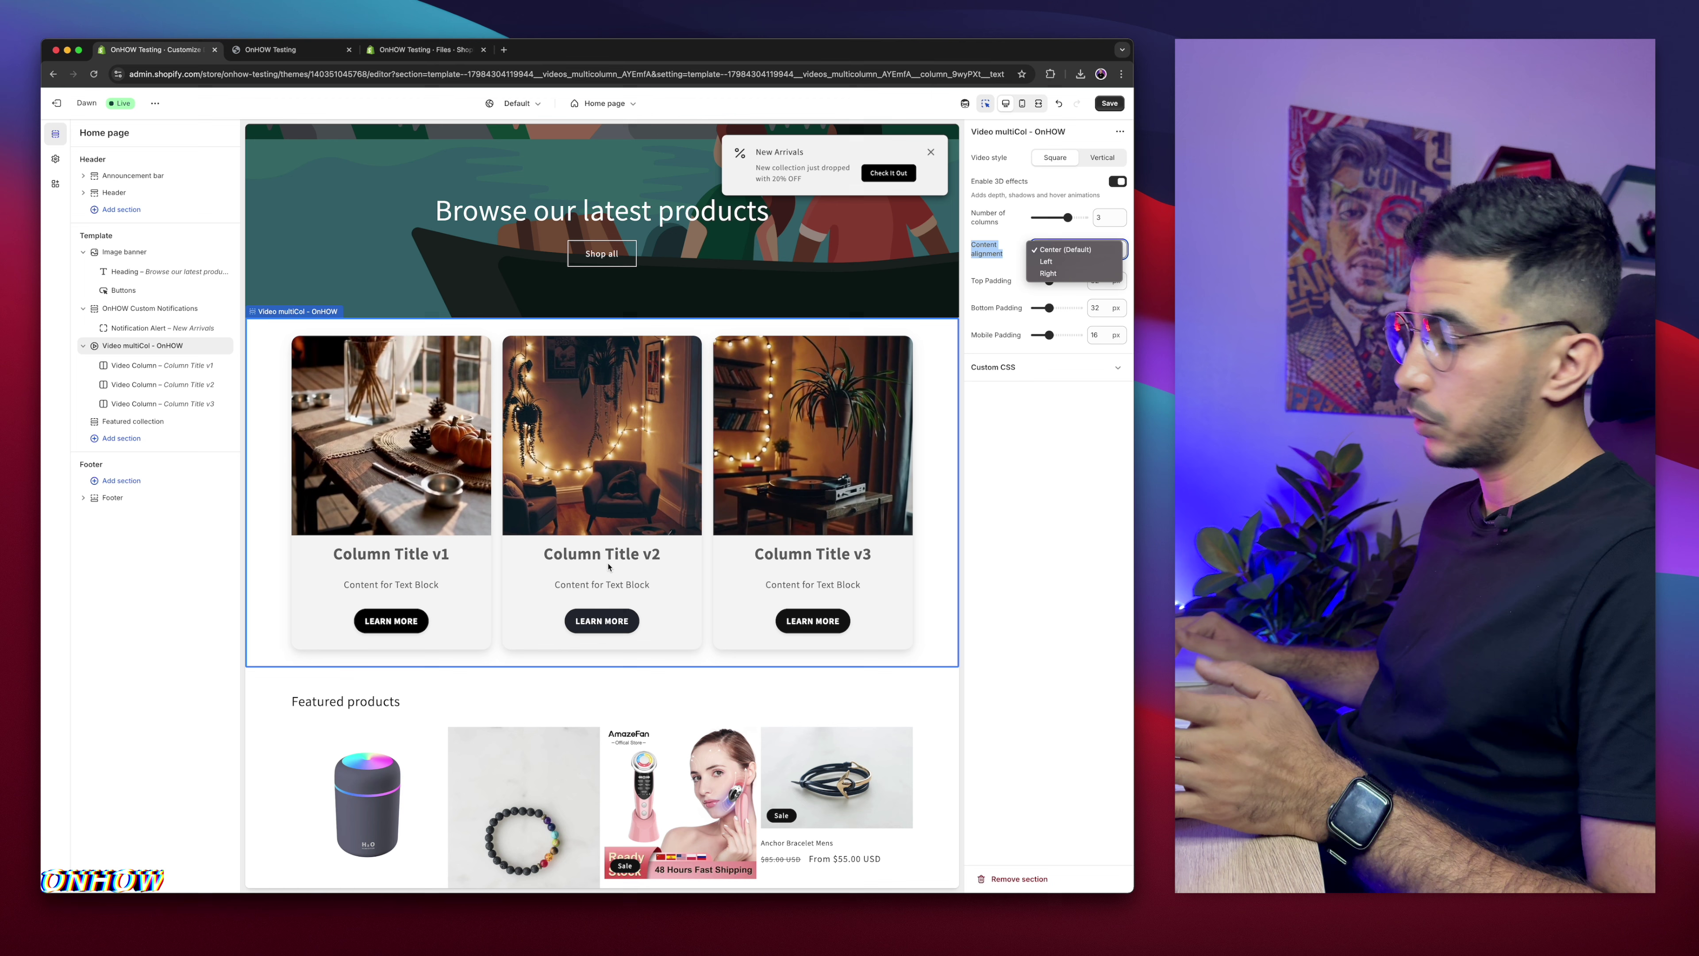
pyautogui.click(1064, 263)
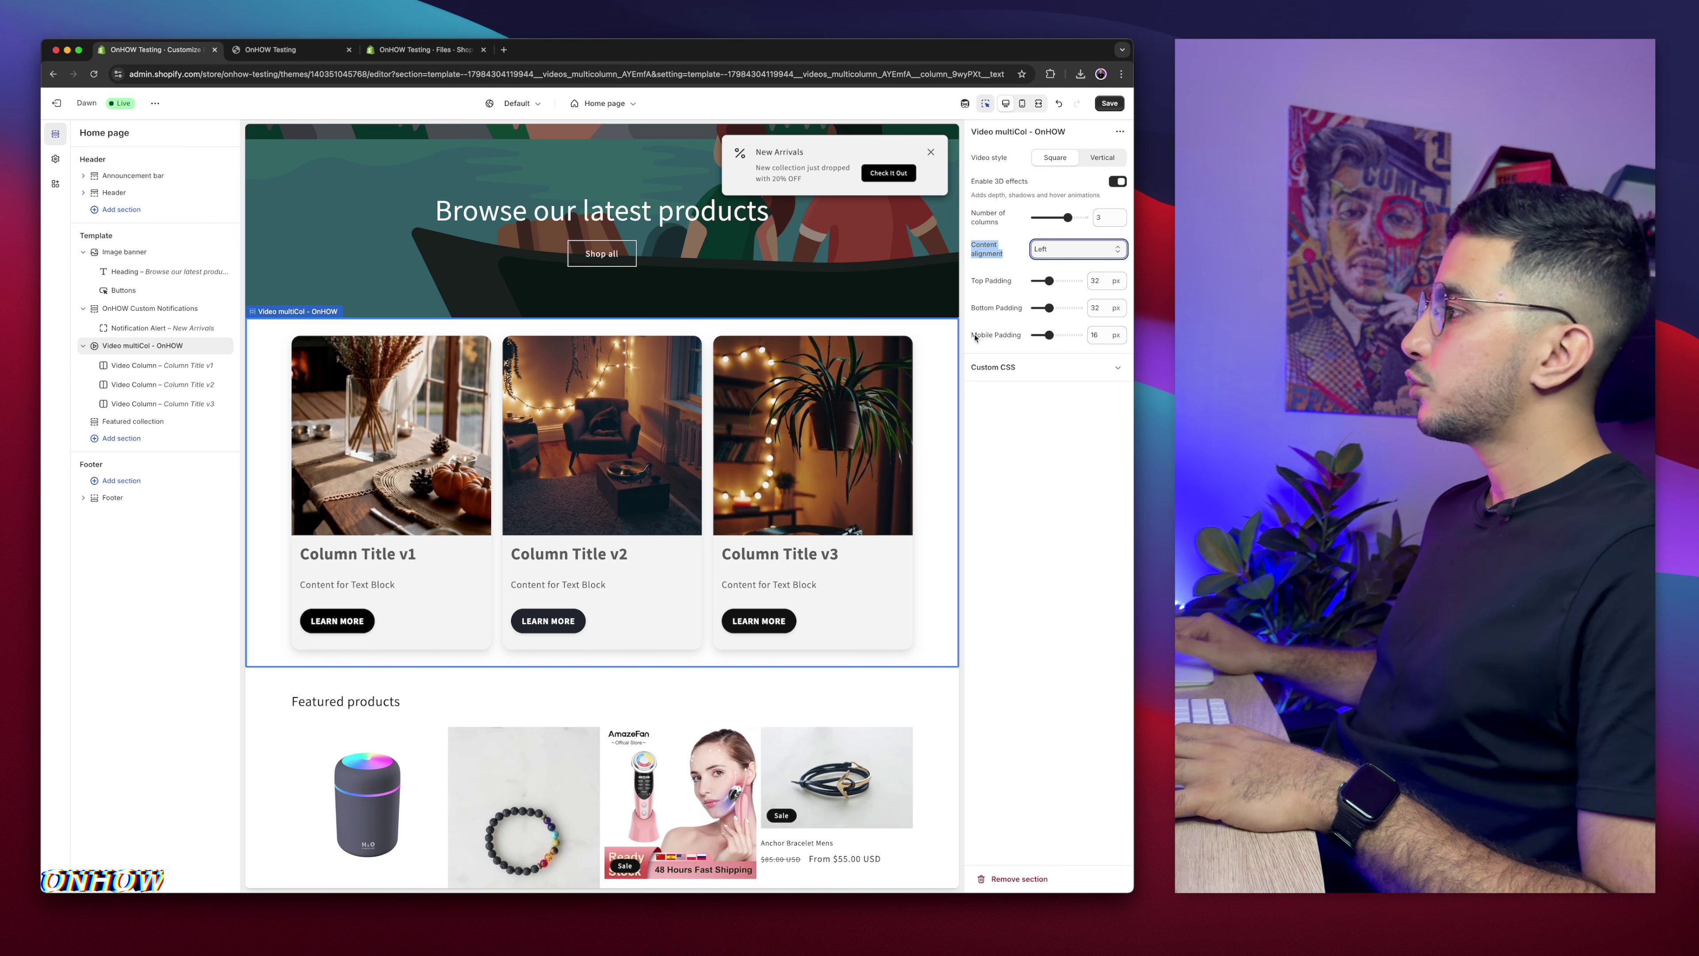
pyautogui.click(1035, 249)
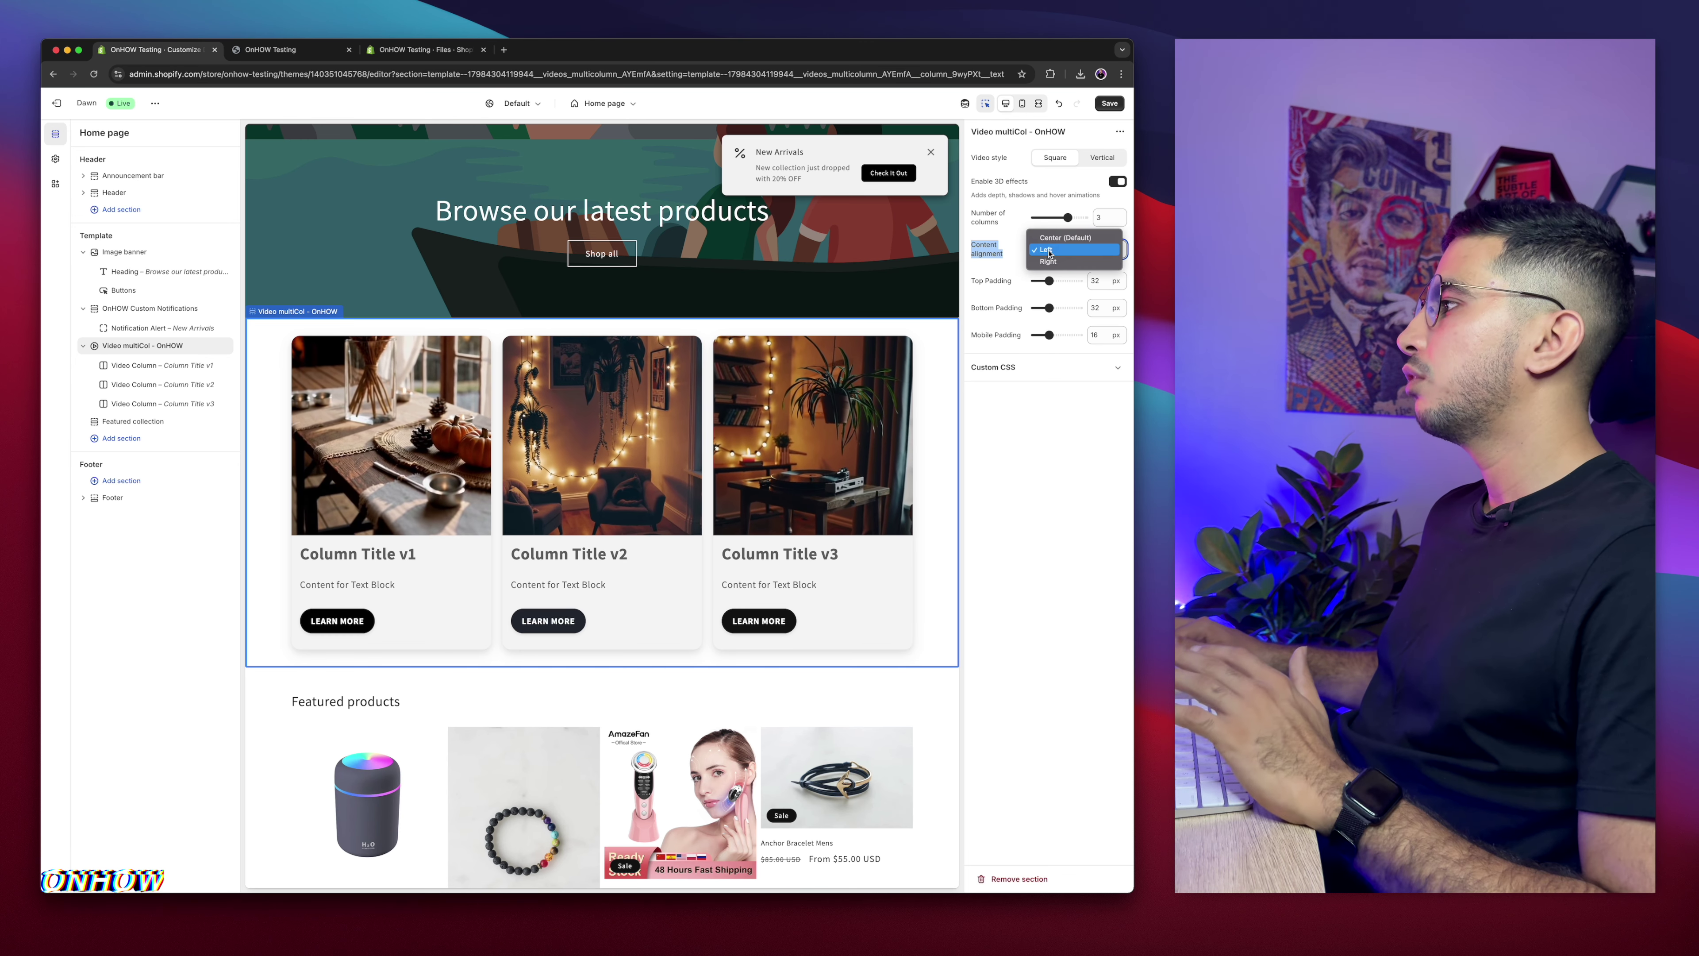
pyautogui.click(1057, 238)
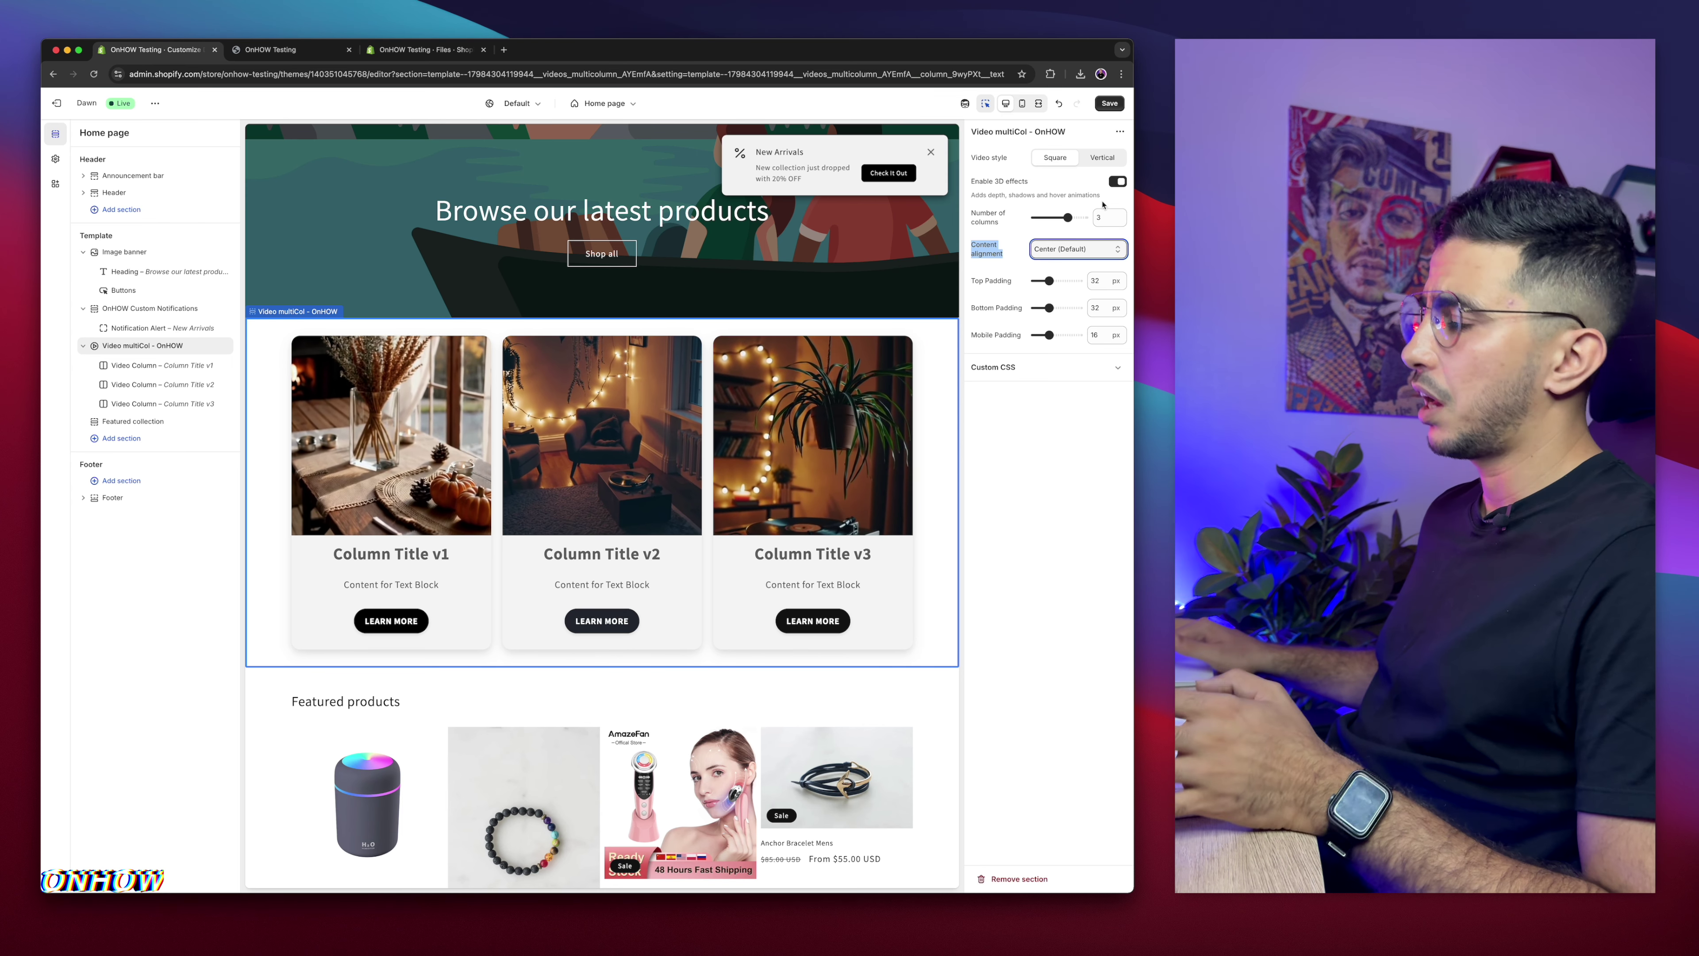
# Step: Save the theme changes and reload the storefront home page to inspect the video columns up close
pyautogui.click(1120, 105)
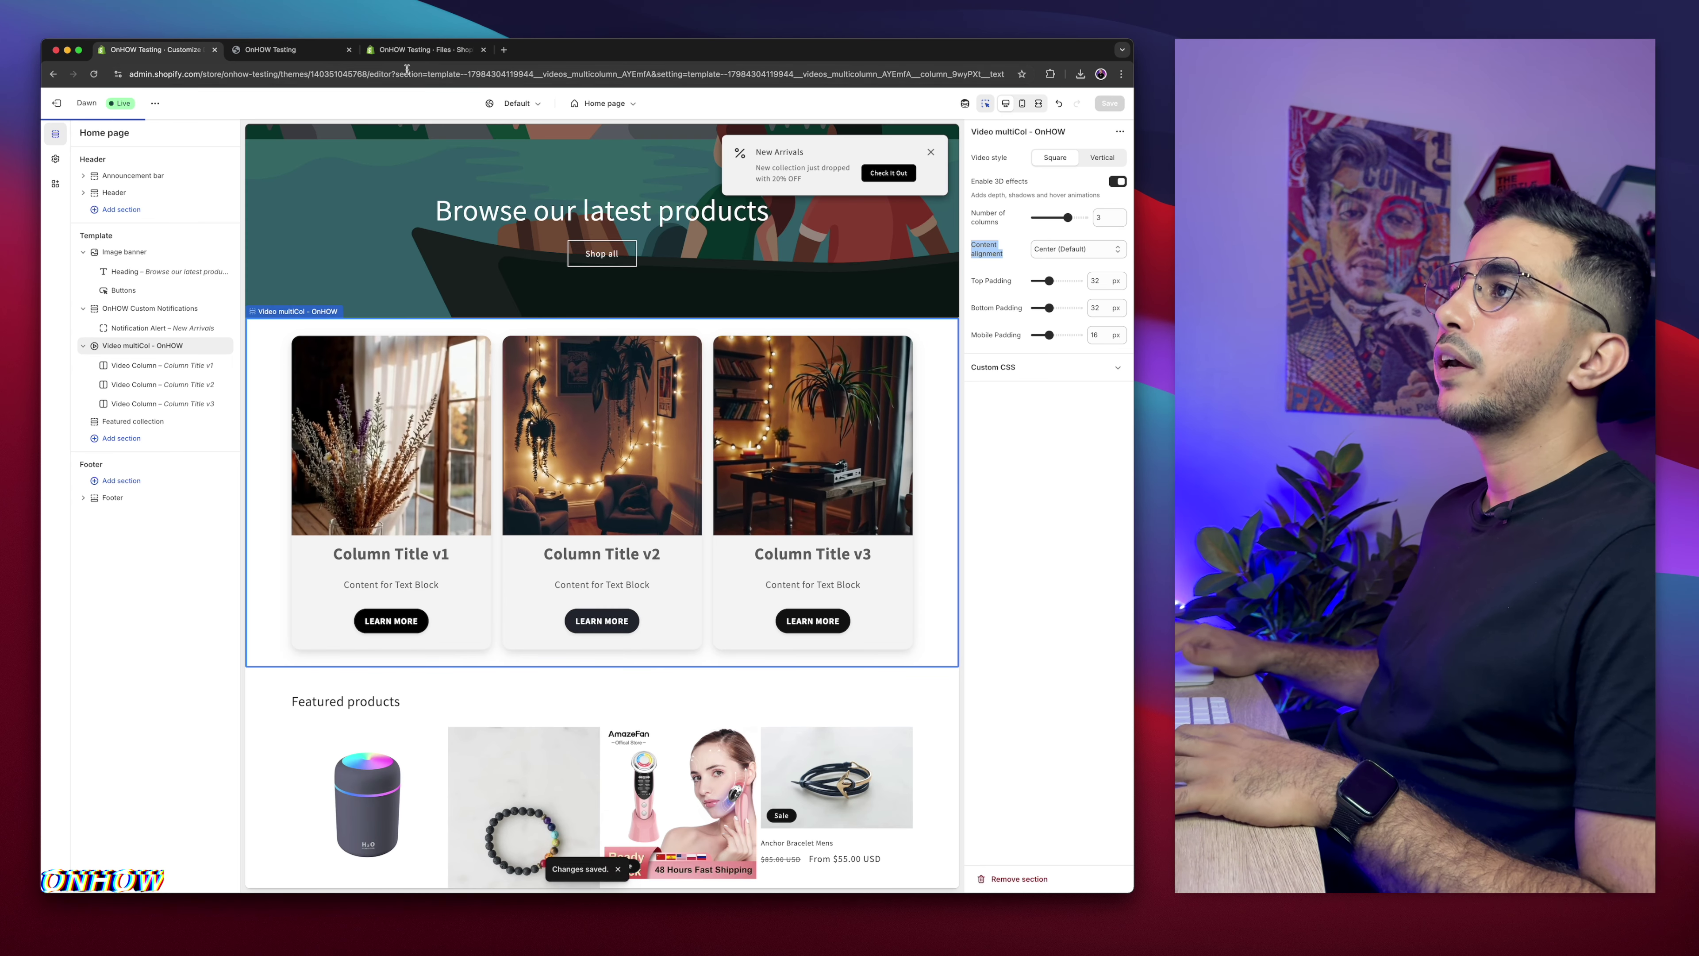
pyautogui.click(307, 50)
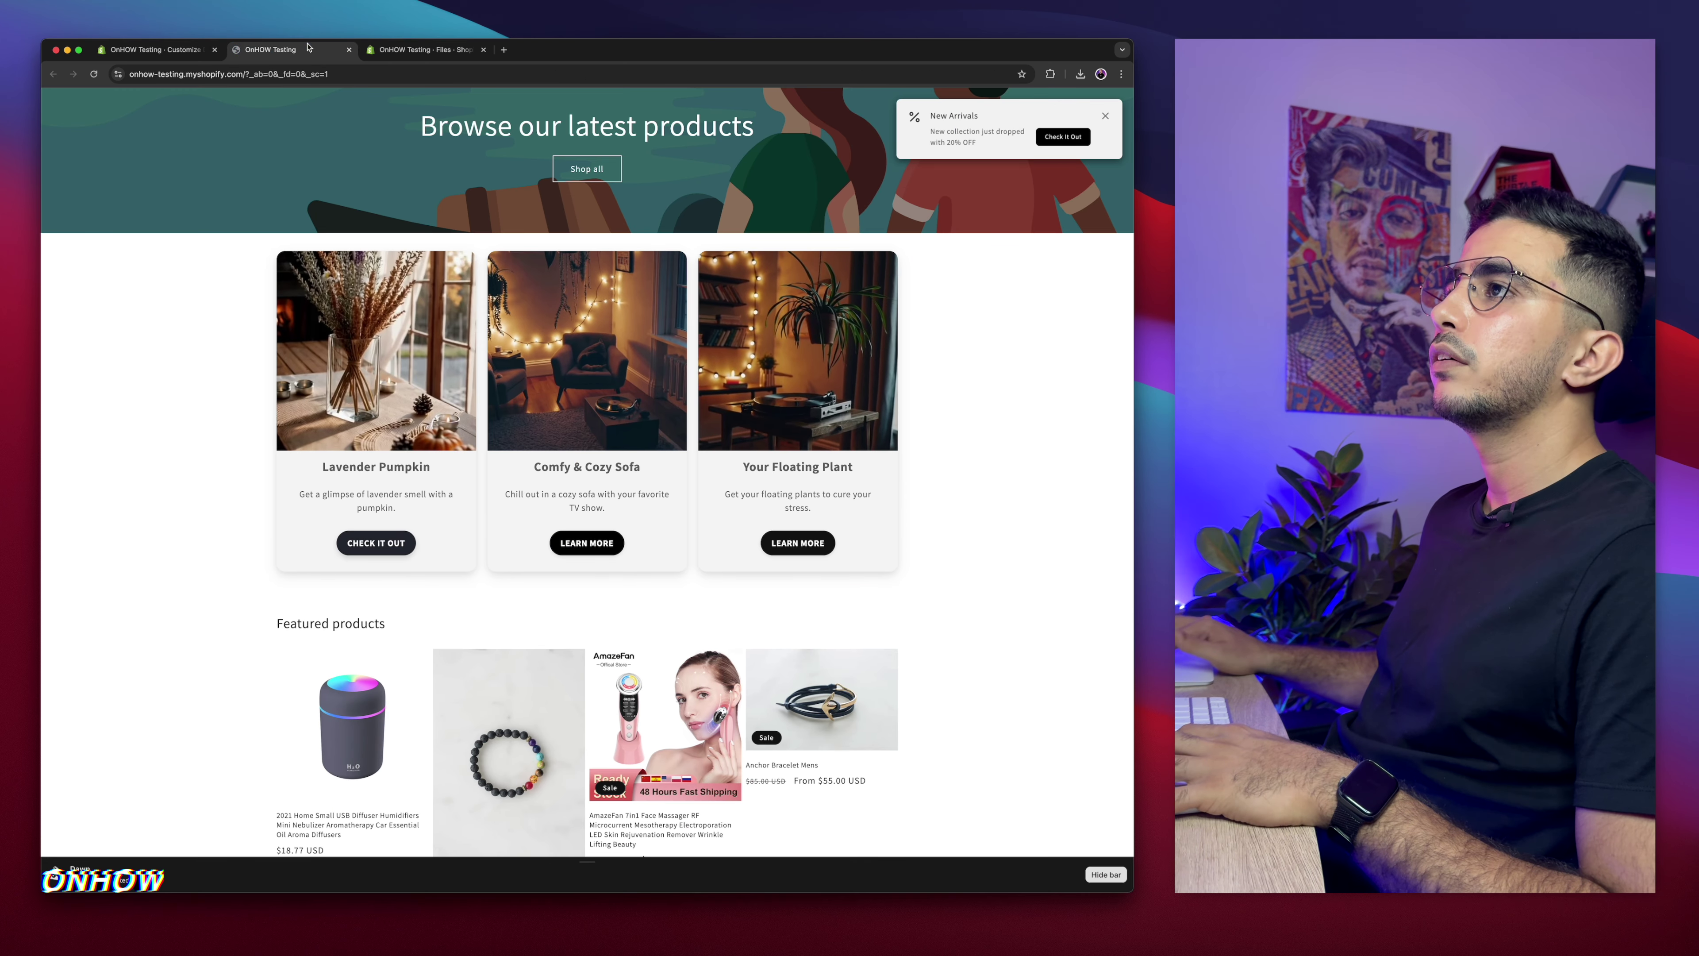
pyautogui.click(95, 74)
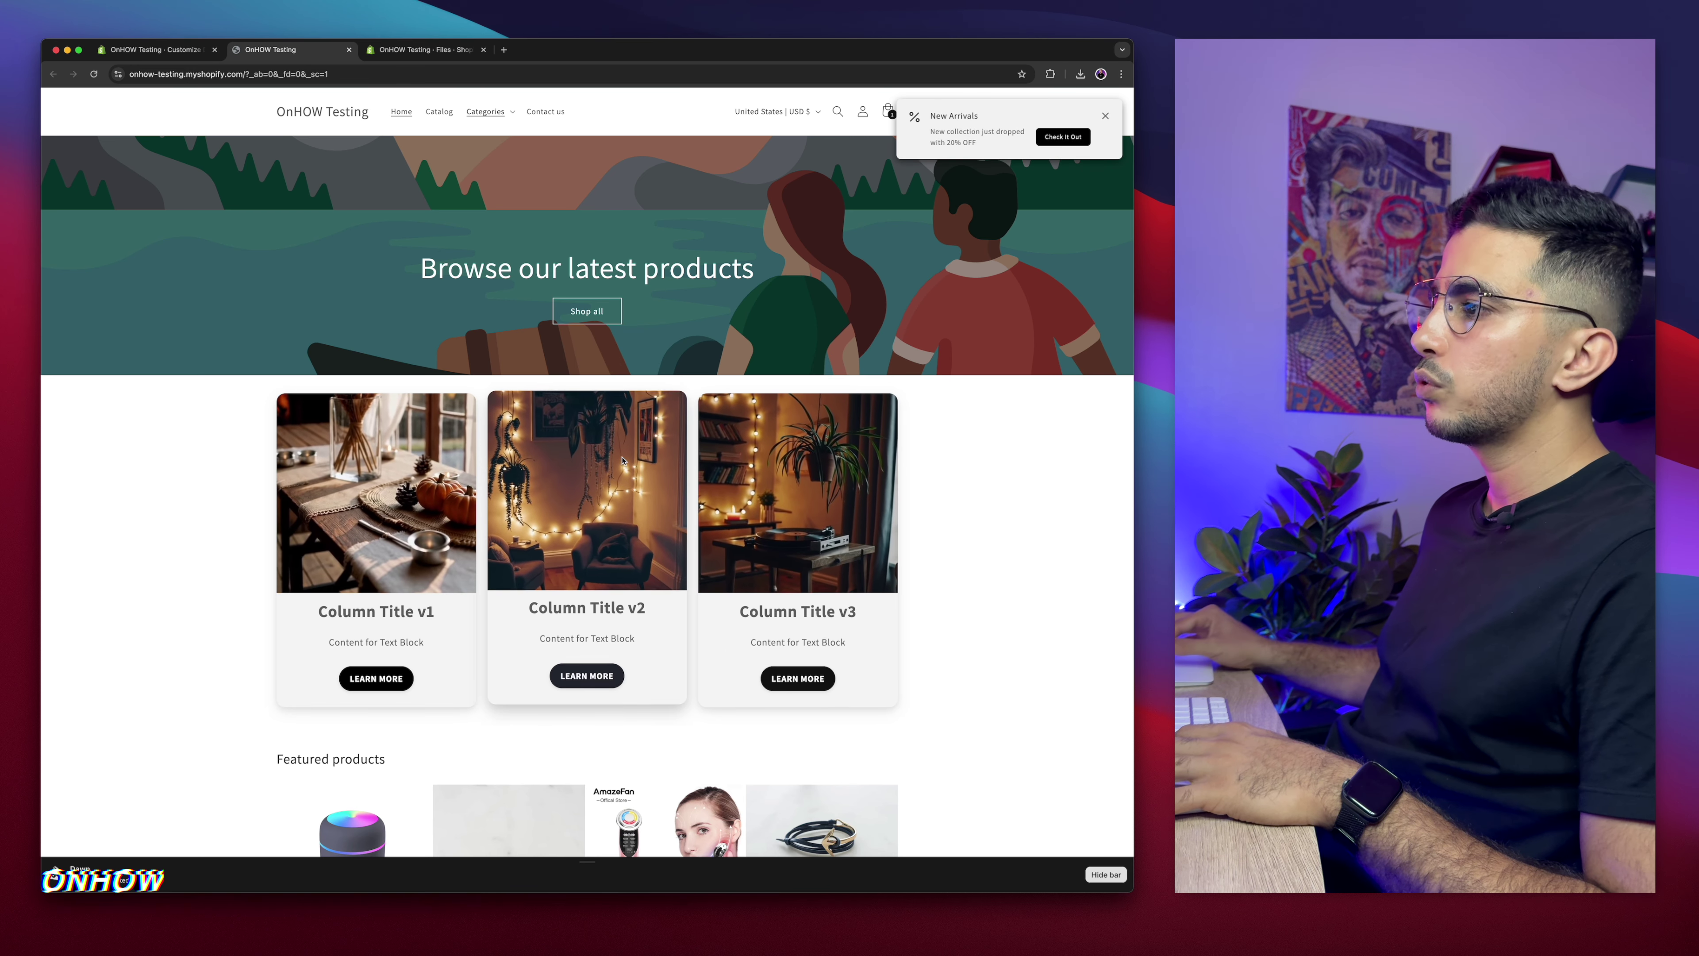
pyautogui.scroll(5, 319, 488)
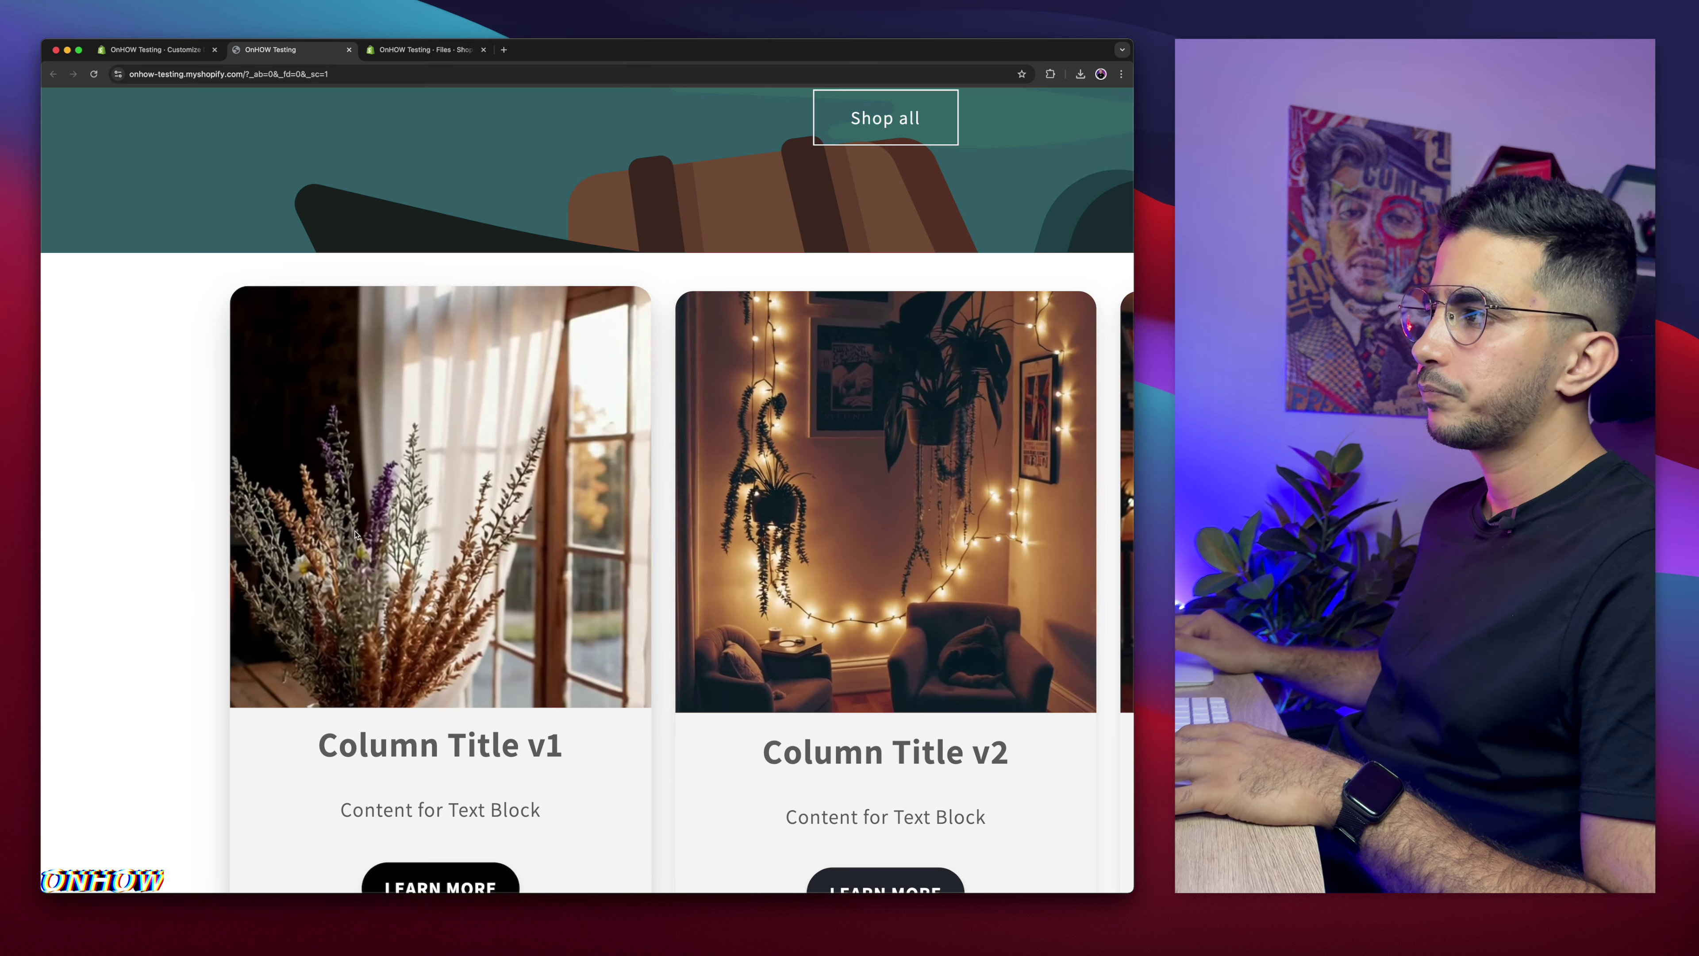
pyautogui.press('super+0')
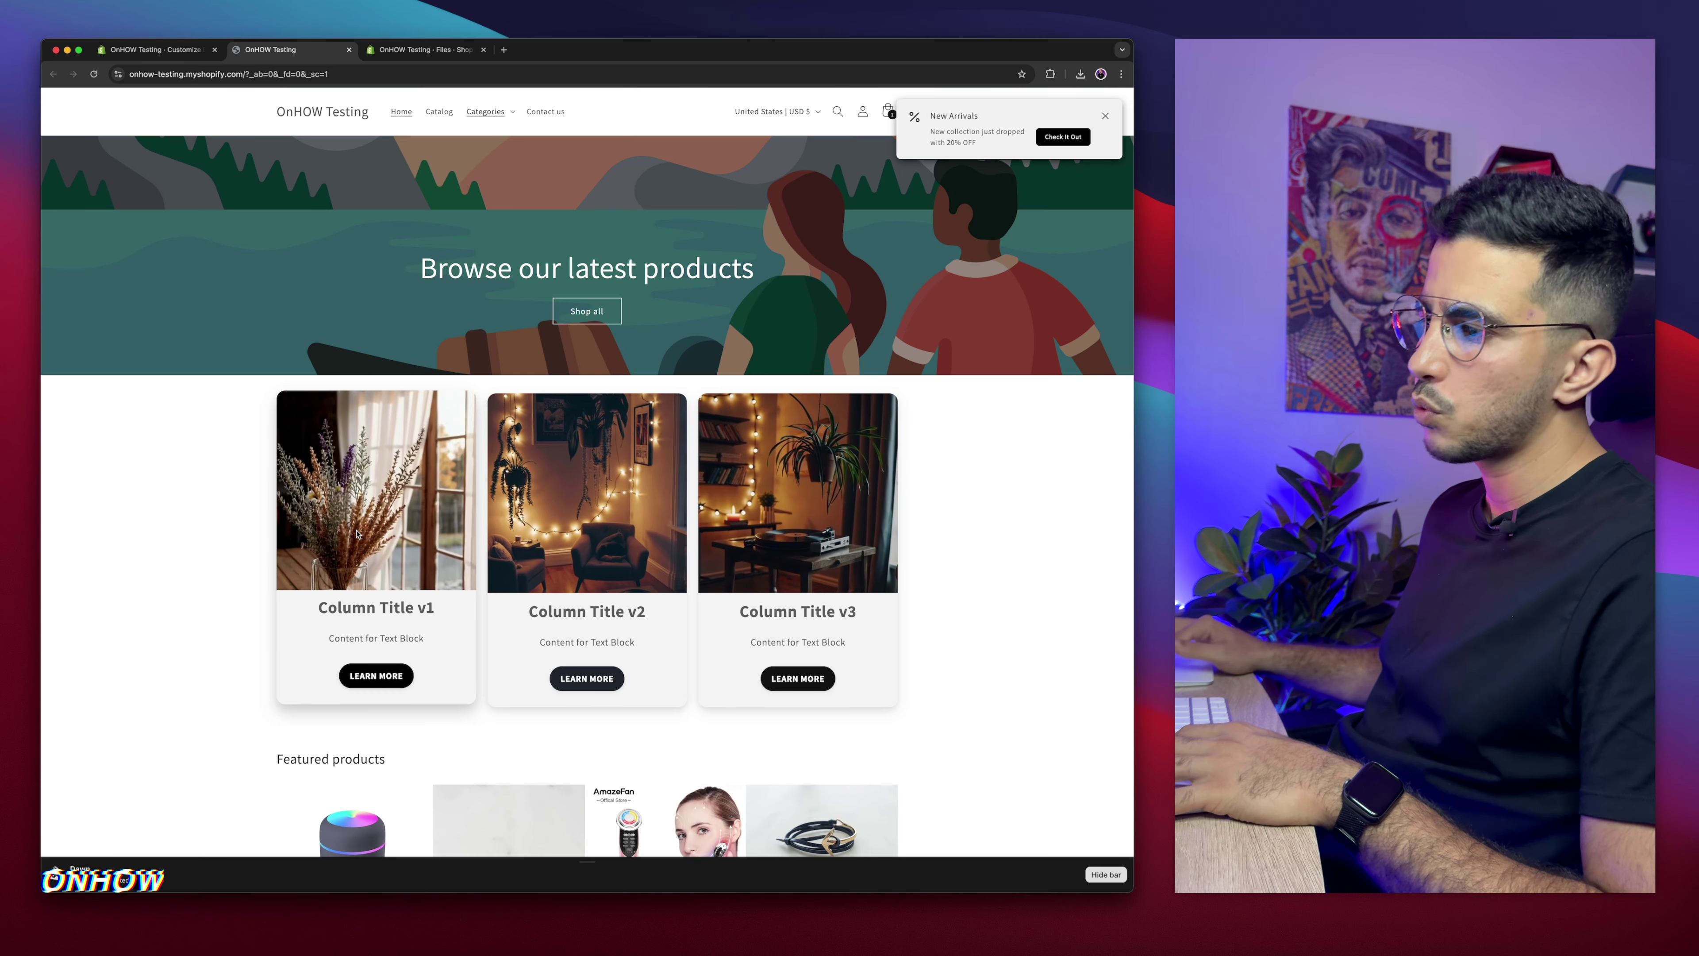
# Step: Follow the Column Title v1 card's button on the storefront to check which collection page it opens
pyautogui.click(375, 675)
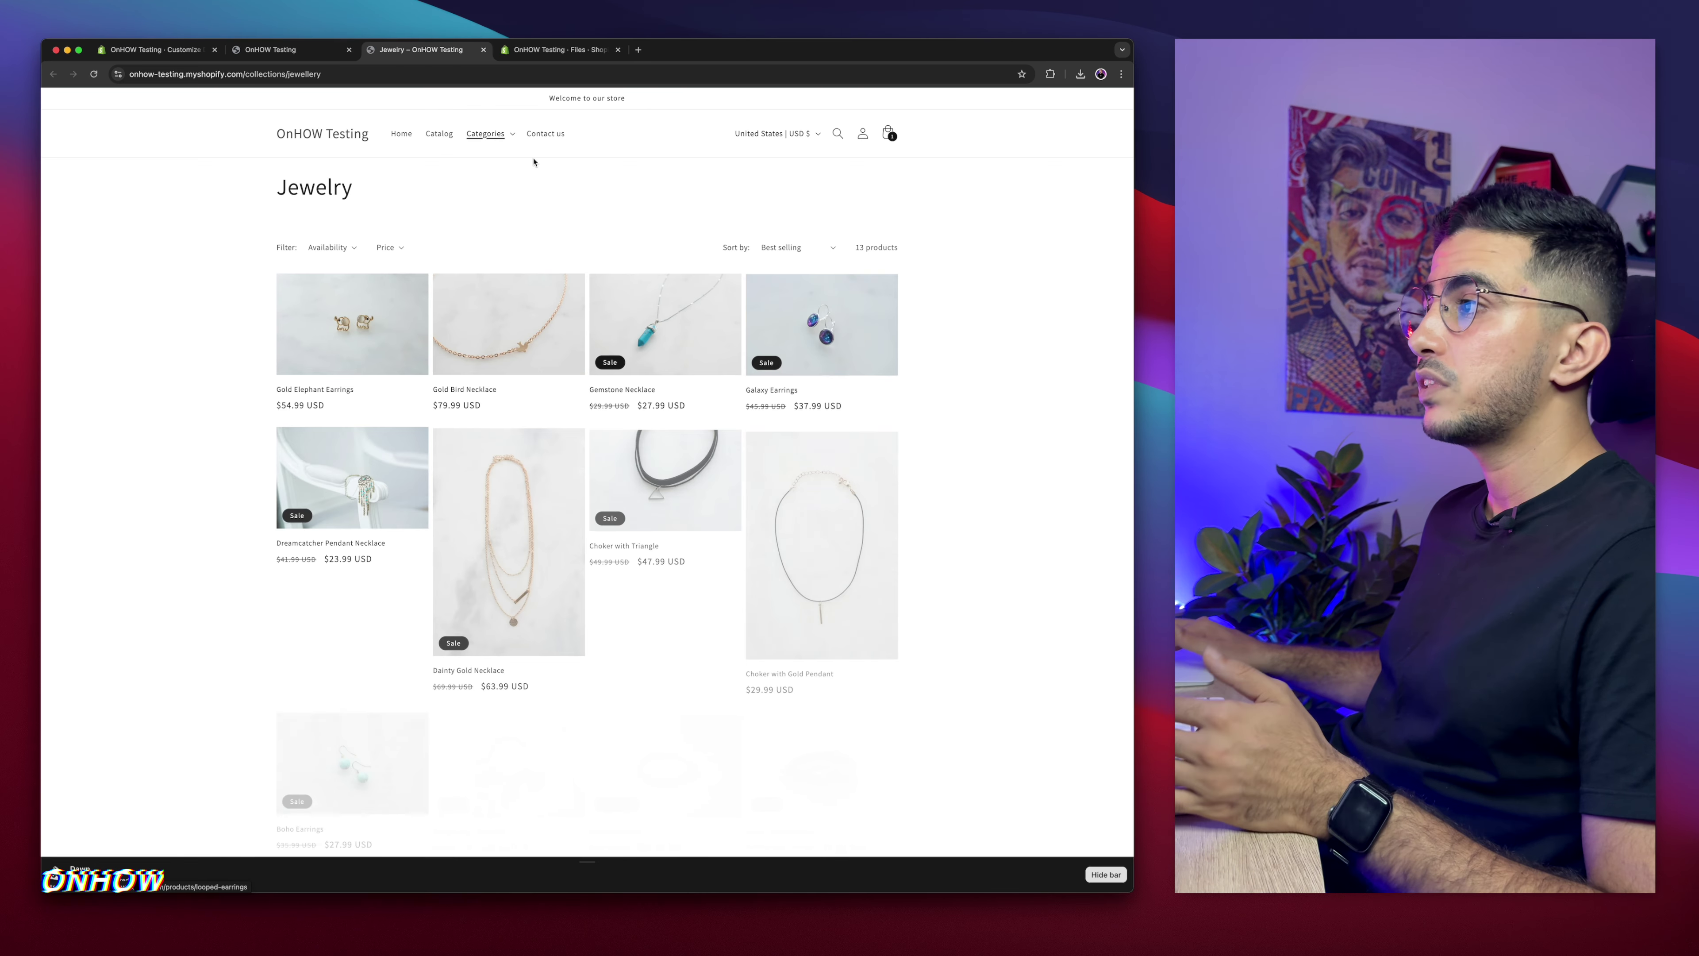
pyautogui.moveTo(262, 177); pyautogui.dragTo(599, 190)
pyautogui.click(599, 190)
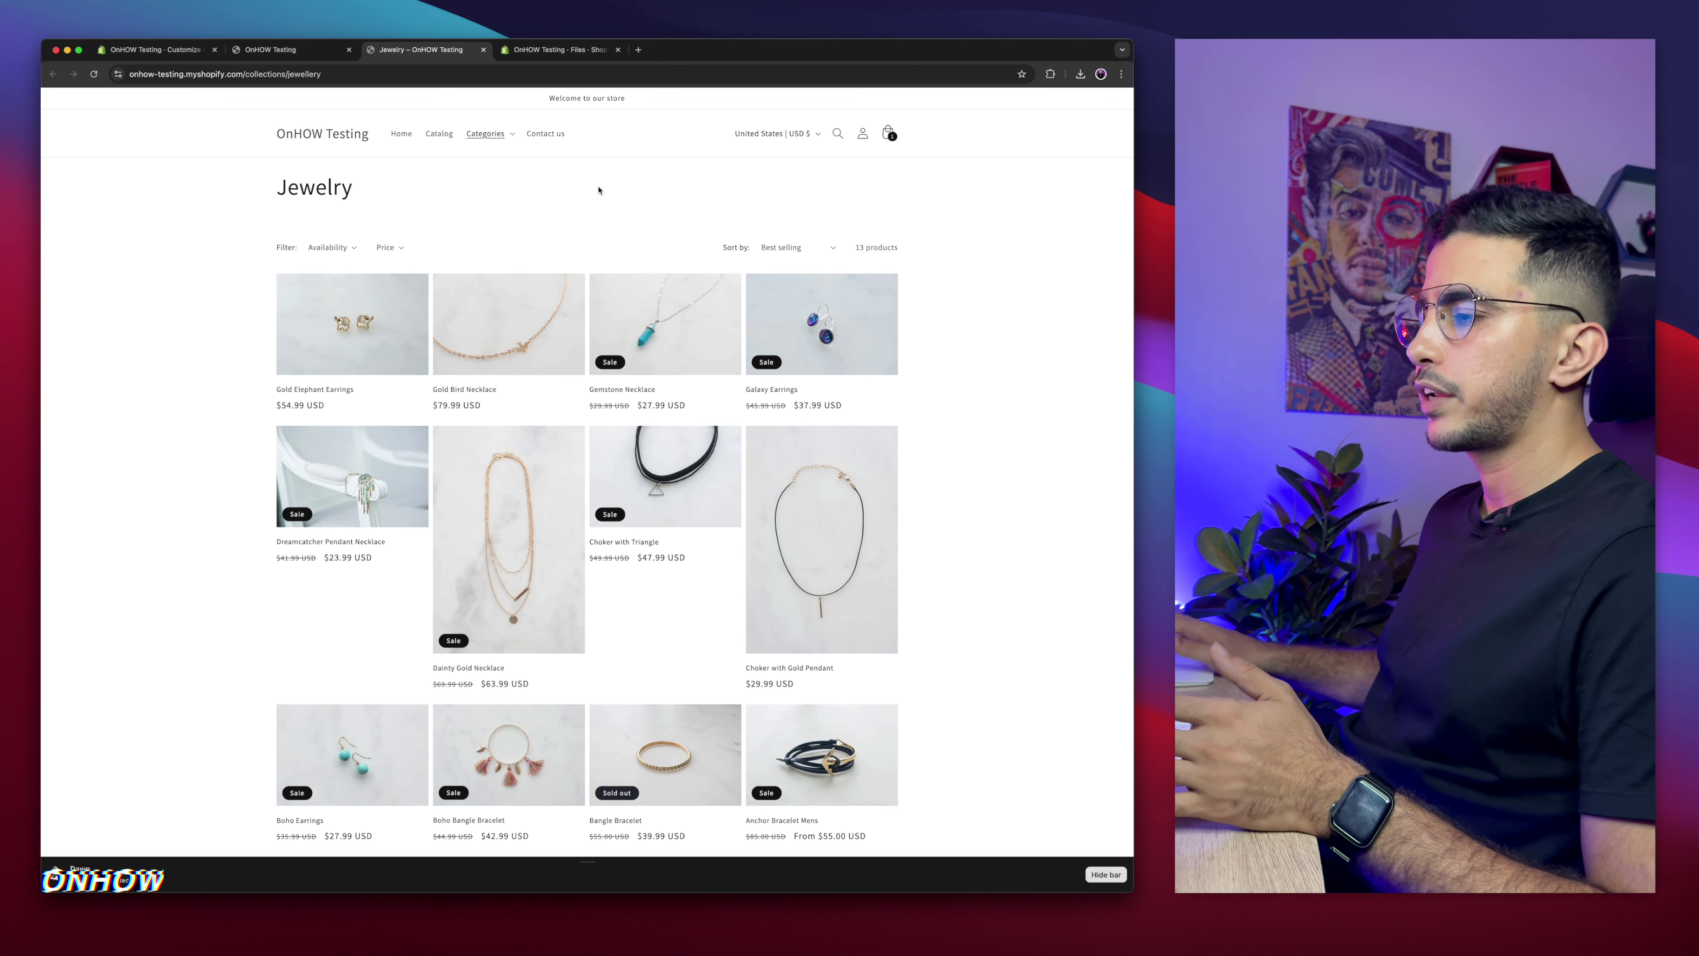